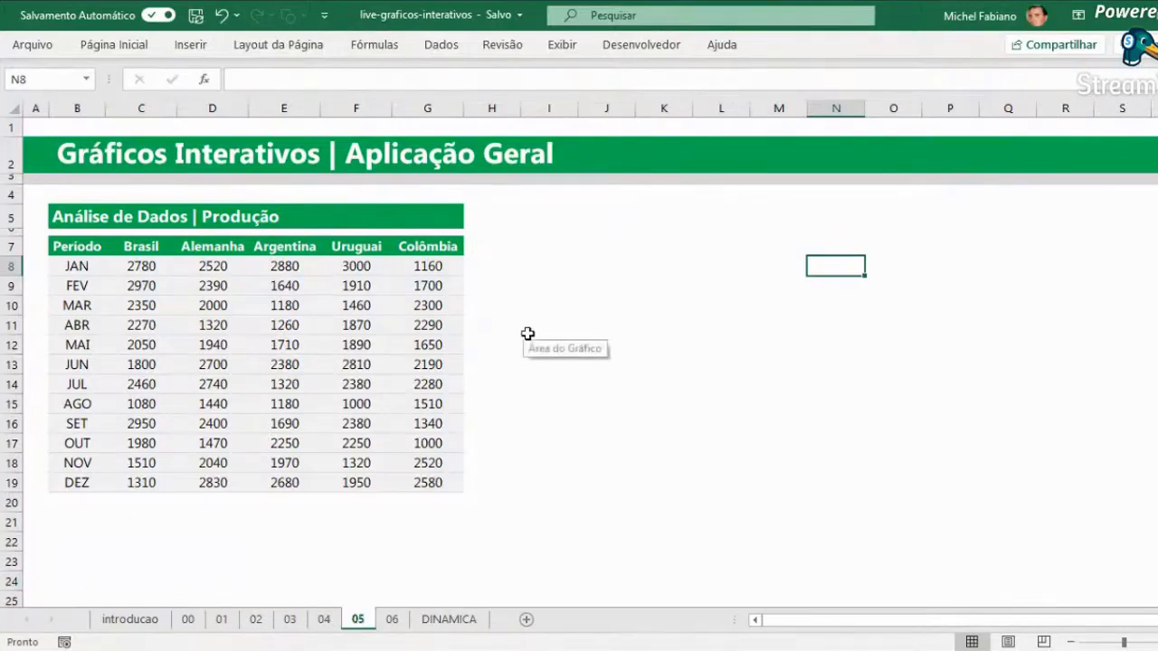
Enter the headers PERÍODO in I7 and BRASIL in J7.
{"action": "left_click", "coordinate": [551, 241]}
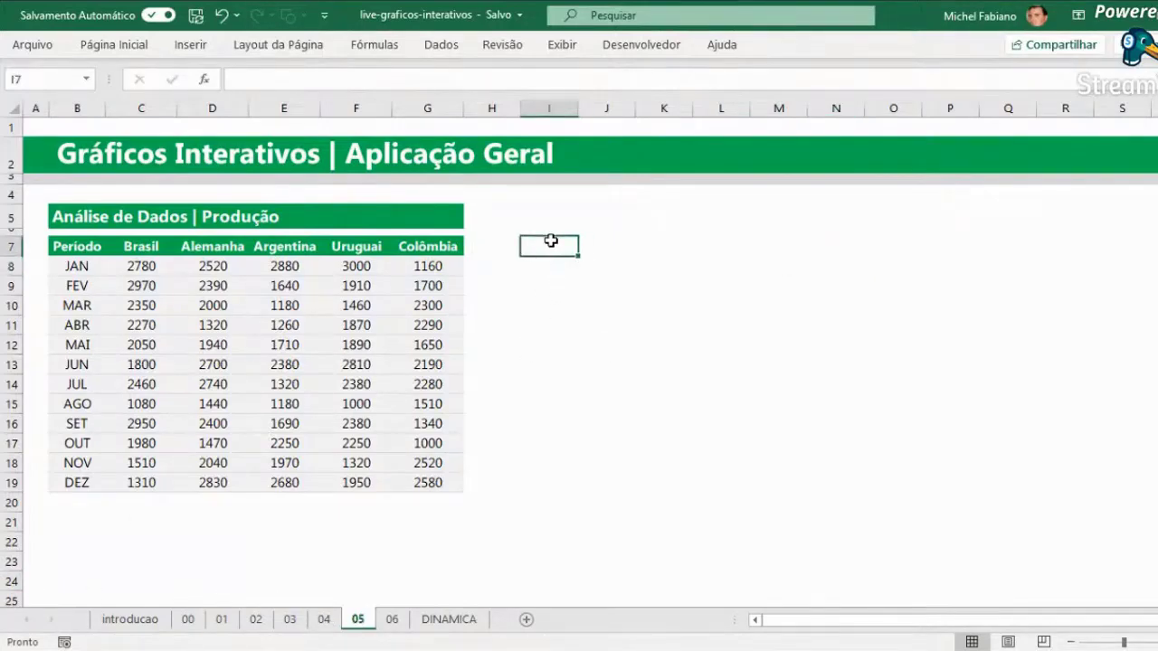
{"action": "type", "text": "p"}
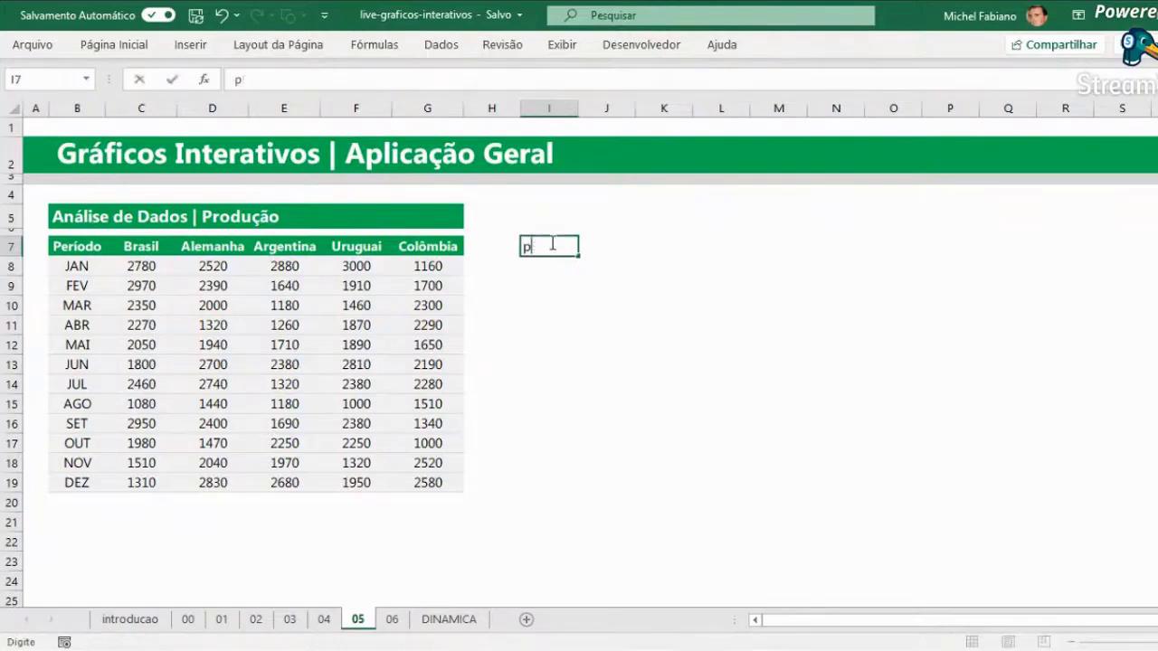
{"action": "type", "text": "ERÍODO"}
{"action": "key", "text": "Return"}
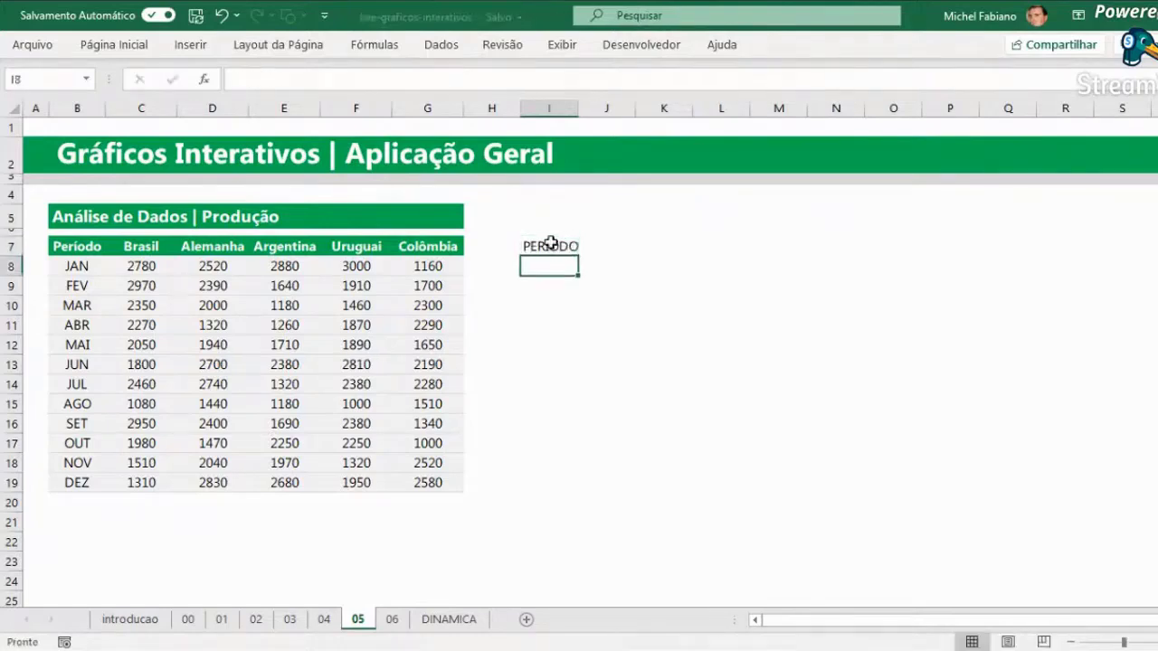
{"action": "left_click", "coordinate": [598, 243]}
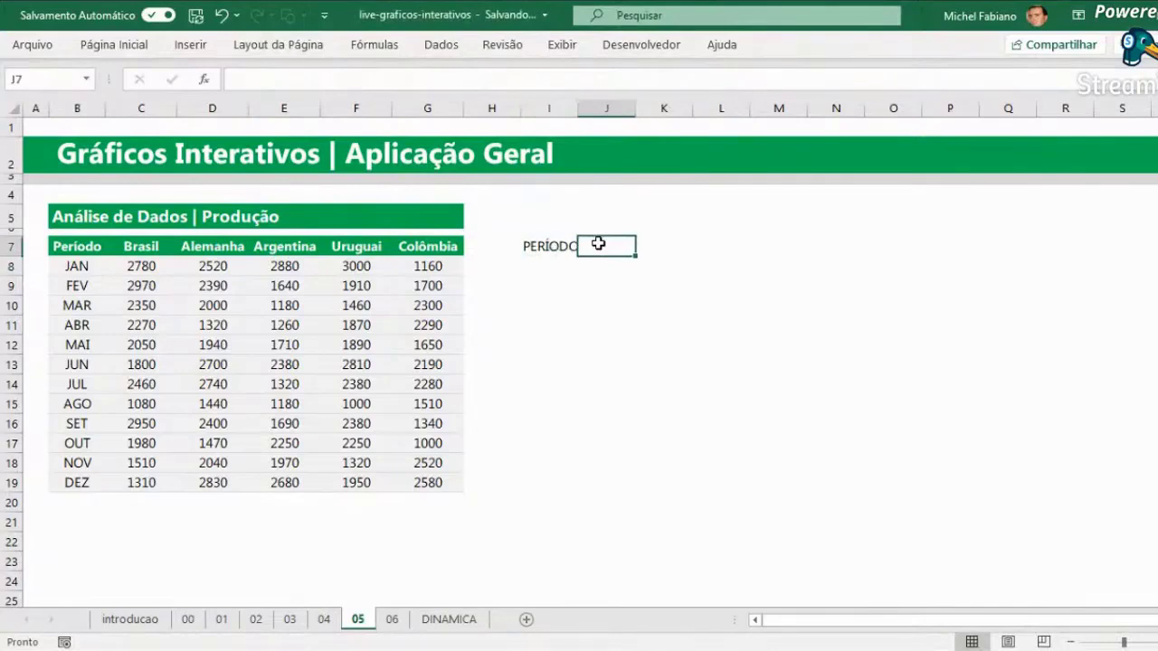
{"action": "type", "text": "a"}
{"action": "key", "text": "BackSpace"}
{"action": "type", "text": "a"}
{"action": "key", "text": "BackSpace"}
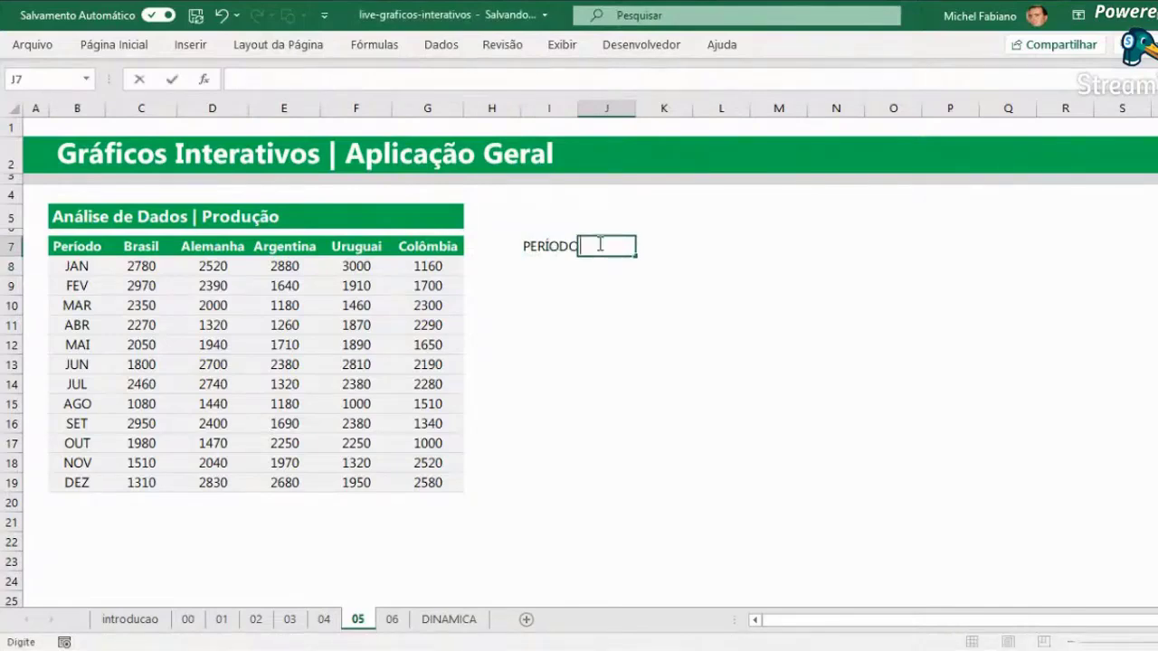
{"action": "type", "text": "bRASI"}
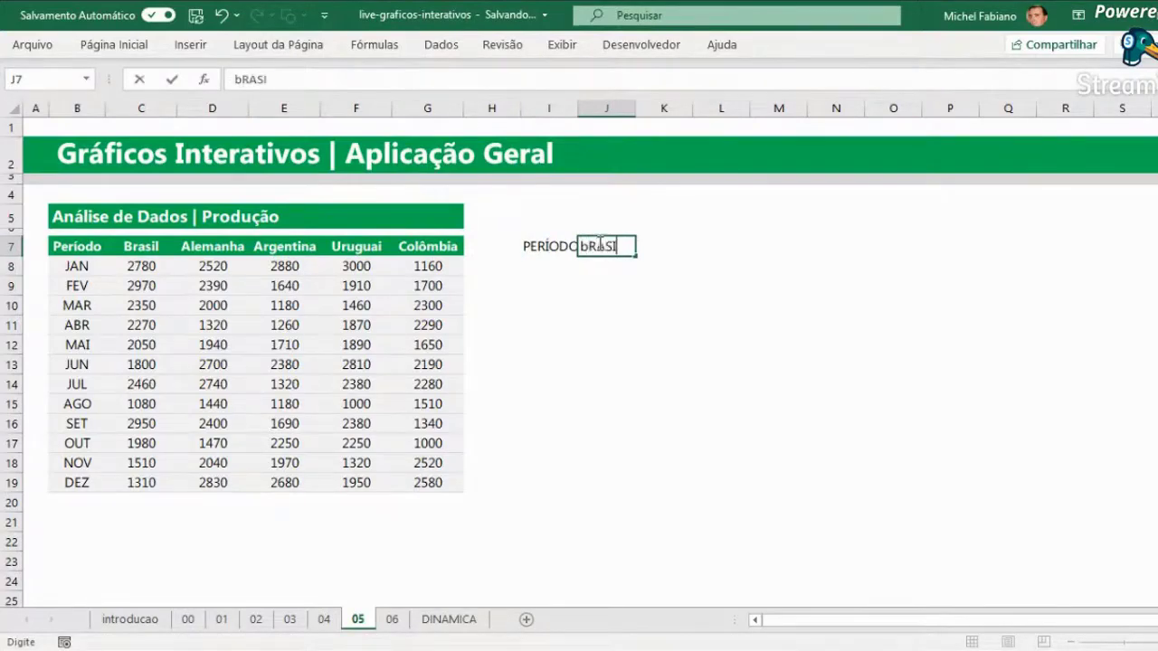
{"action": "key", "text": "BackSpace"}
{"action": "key", "text": "BackSpace"}
{"action": "key", "text": "BackSpace"}
{"action": "key", "text": "BackSpace"}
{"action": "type", "text": "BRAS"}
{"action": "type", "text": "IL"}
{"action": "key", "text": "Return"}
Enter JAN in I8 and fill the months down through DEZ in I19.
{"action": "left_click", "coordinate": [561, 262]}
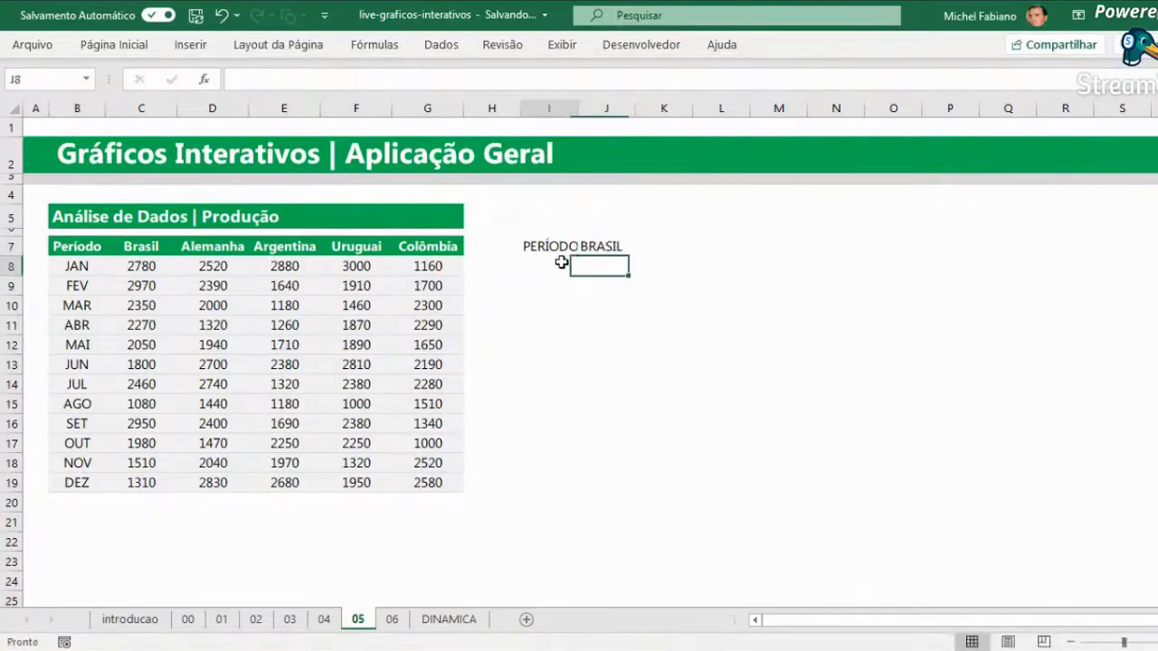
{"action": "type", "text": "JAN"}
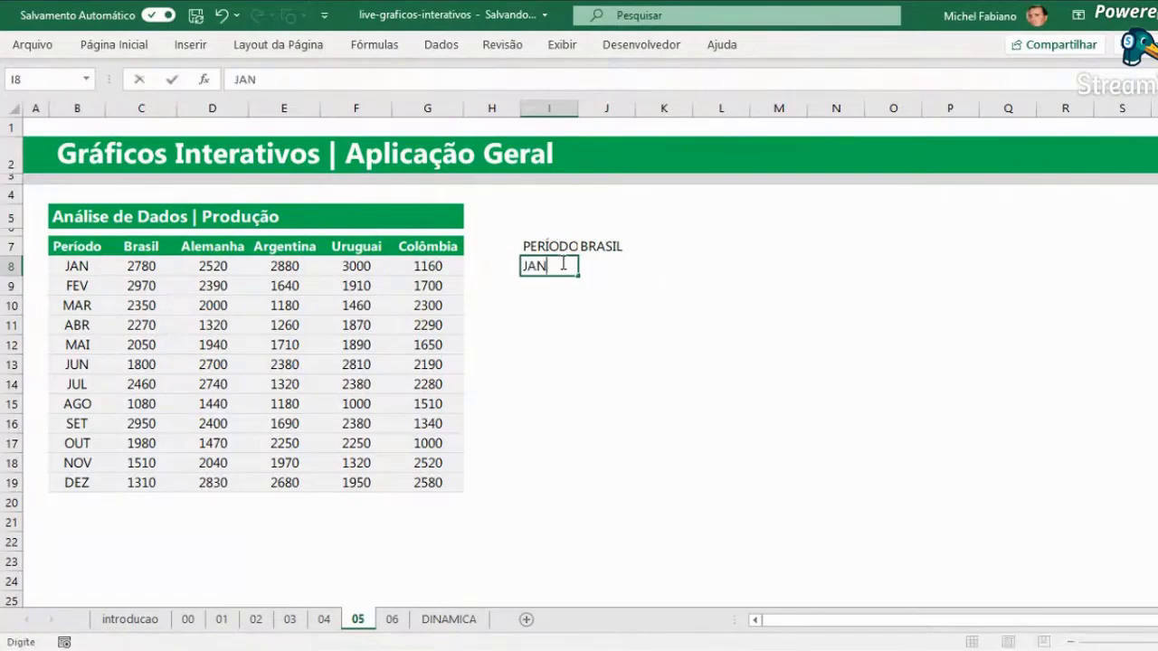
{"action": "key", "text": "Return"}
{"action": "left_click", "coordinate": [561, 261]}
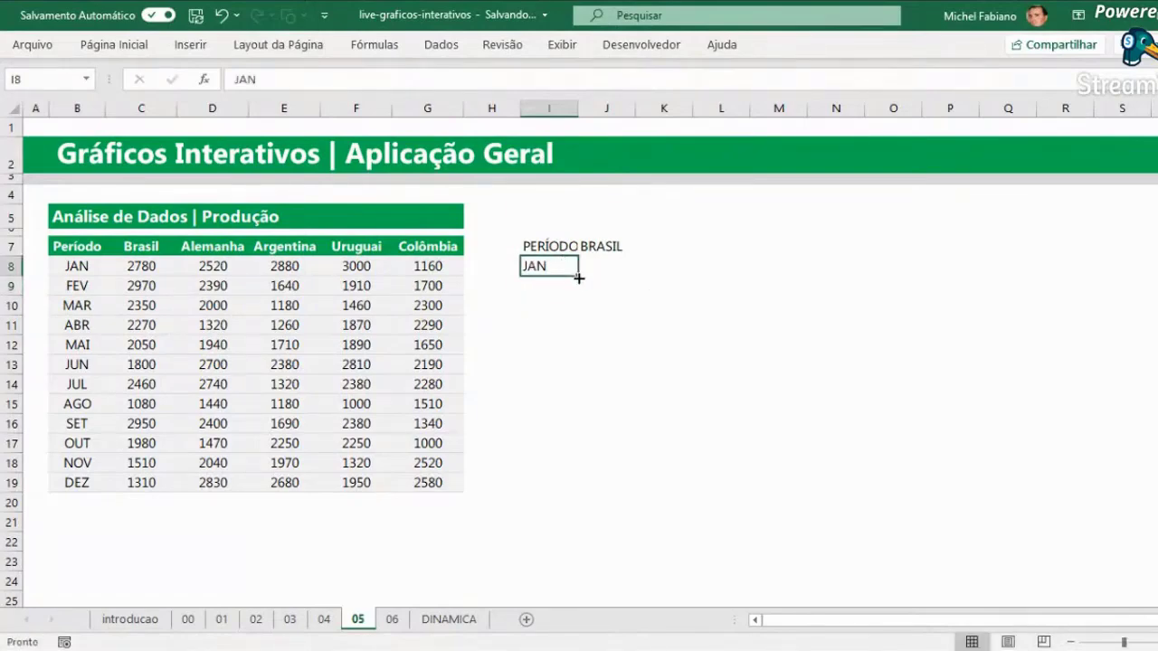
{"action": "left_click_drag", "start_coordinate": [578, 277], "coordinate": [562, 487]}
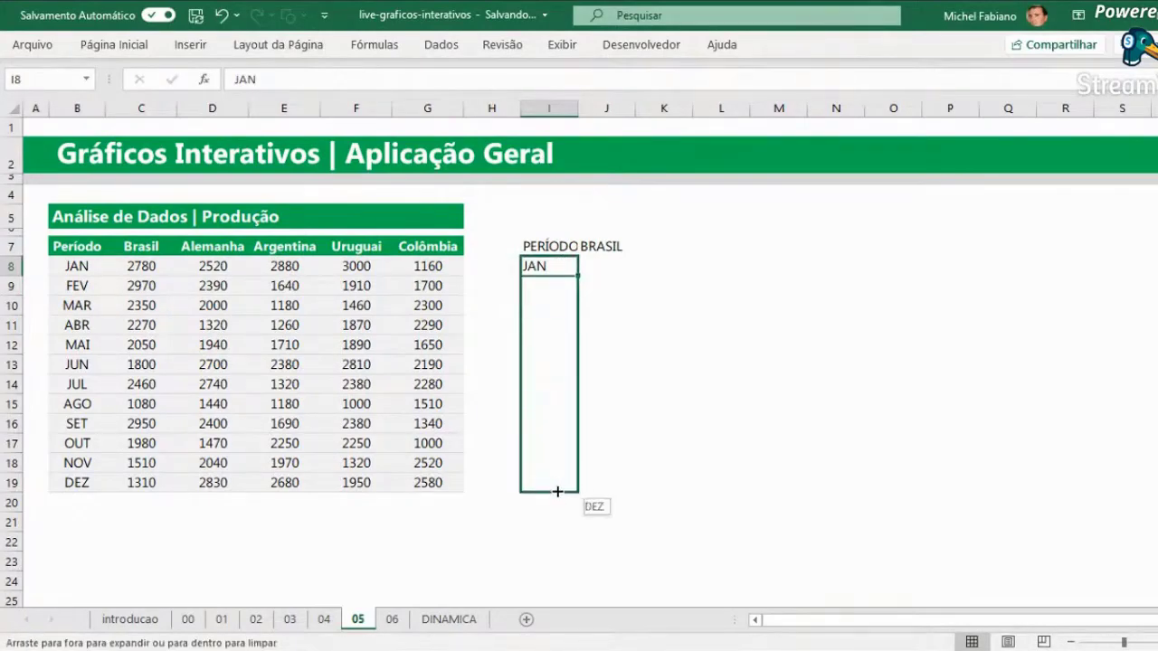
{"action": "left_click", "coordinate": [611, 261]}
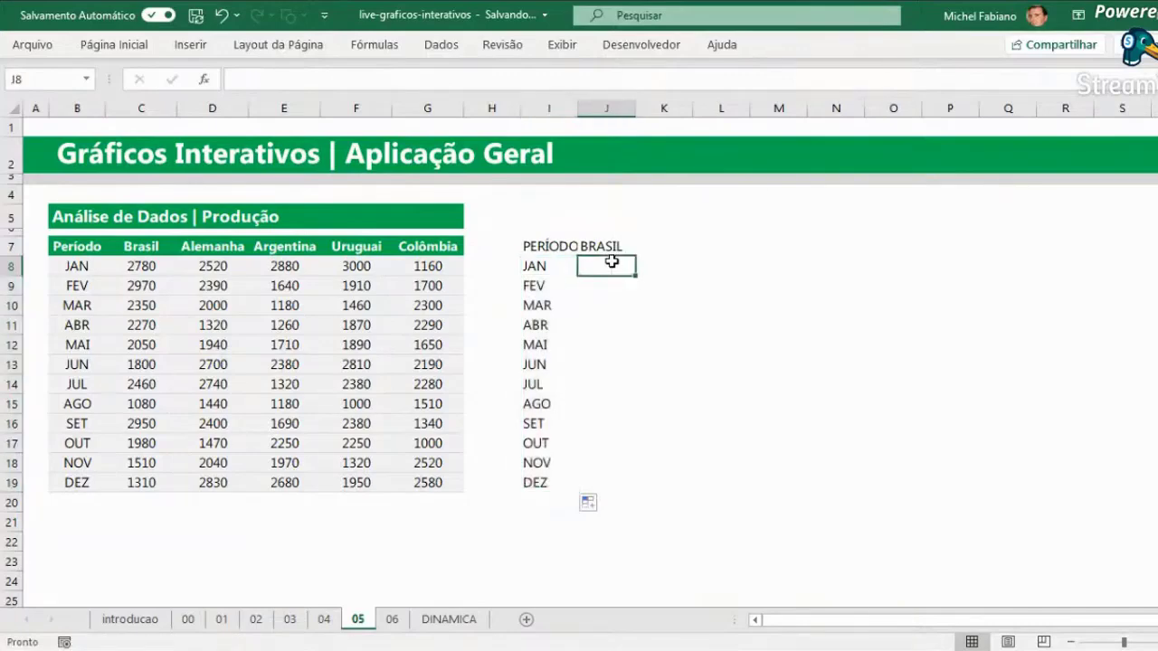
Enter =PROCH(J7;C7:G19;LIN(A2);0) in J8, returning 2780 for BRASIL in January.
{"action": "type", "text": "=PROCV"}
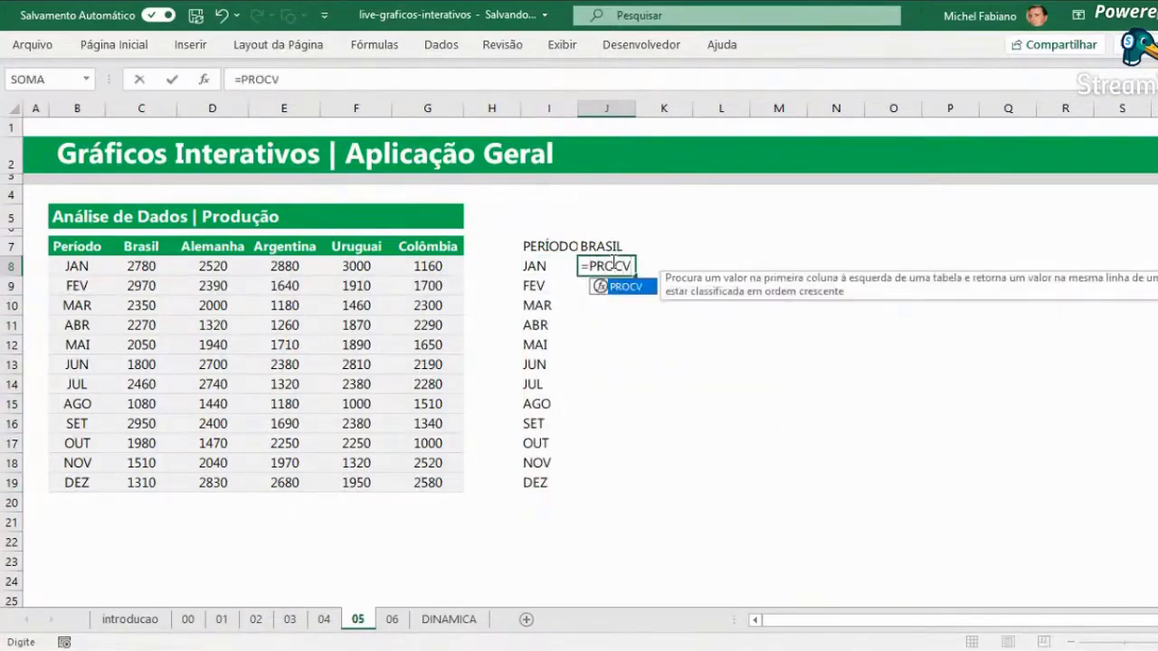
{"action": "type", "text": "("}
{"action": "key", "text": "BackSpace"}
{"action": "key", "text": "BackSpace"}
{"action": "type", "text": "H"}
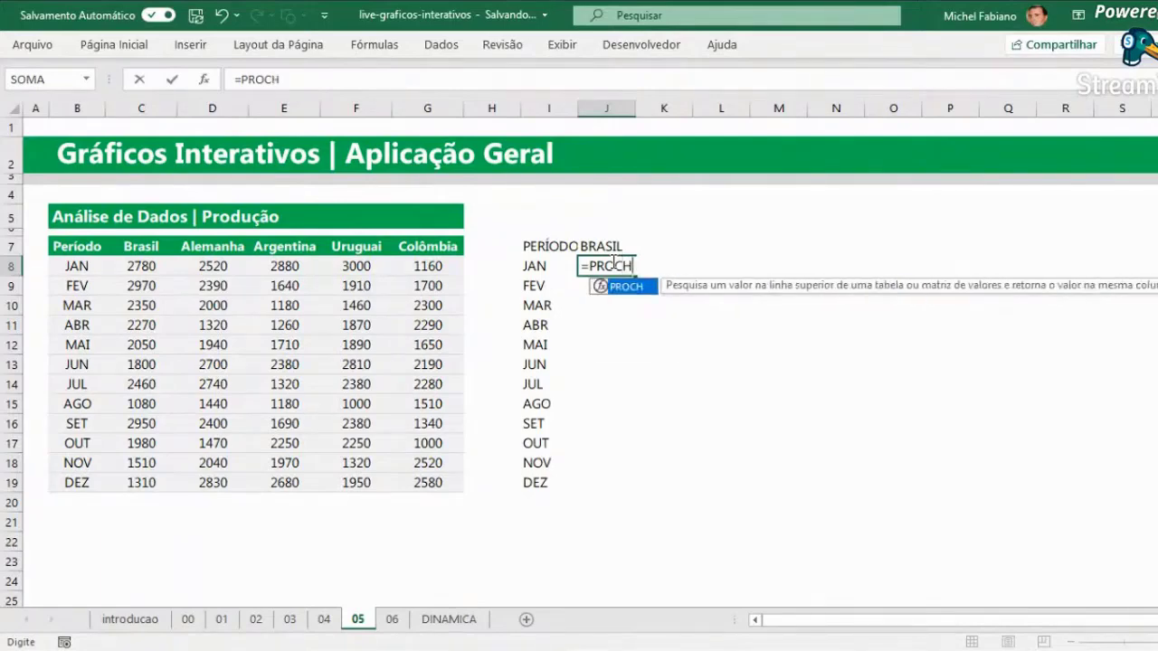
{"action": "type", "text": "("}
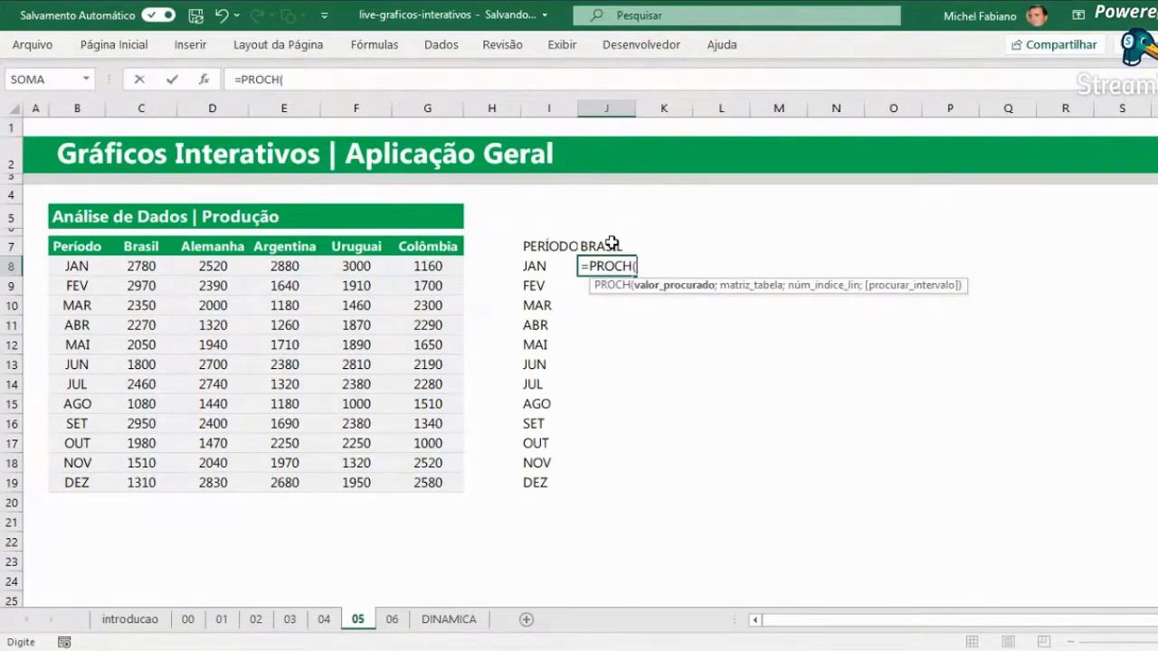
{"action": "left_click", "coordinate": [612, 247]}
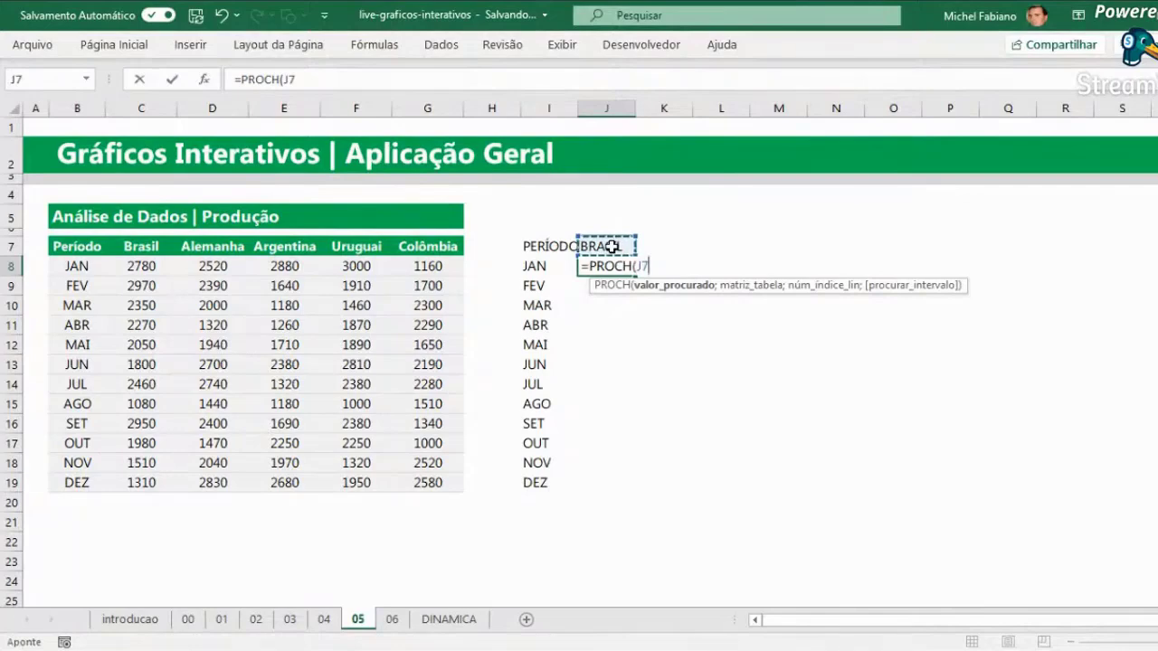
{"action": "type", "text": ";"}
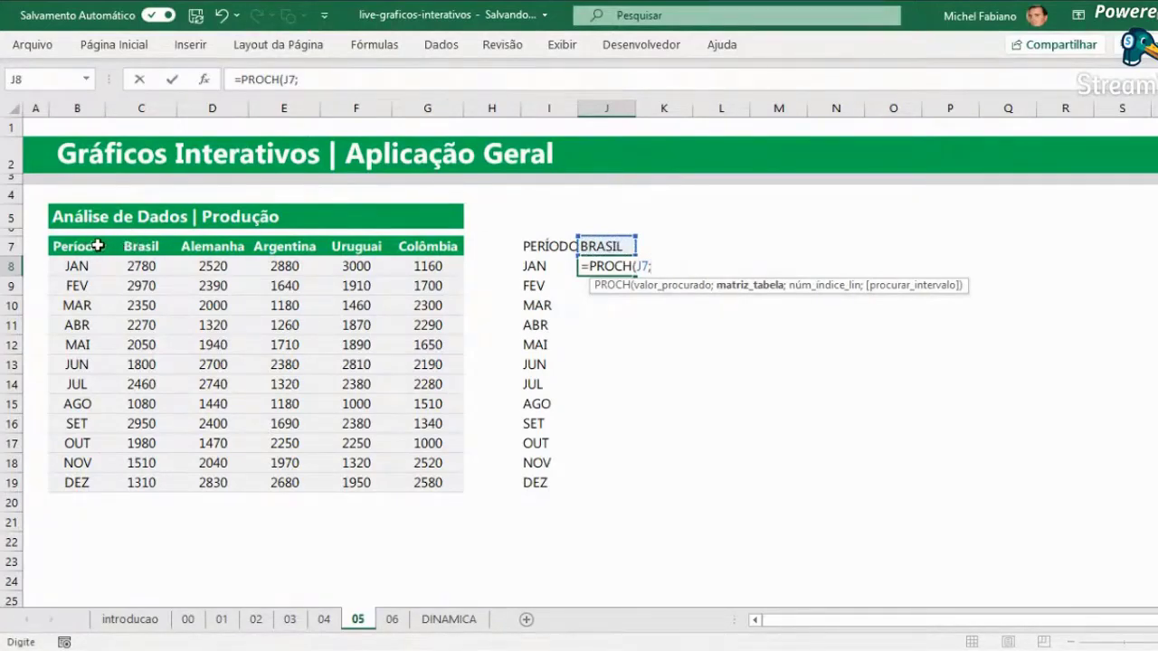
{"action": "mouse_move", "coordinate": [128, 246]}
{"action": "left_mouse_down"}
{"action": "mouse_move", "coordinate": [353, 398]}
{"action": "mouse_move", "coordinate": [425, 478]}
{"action": "left_mouse_up"}
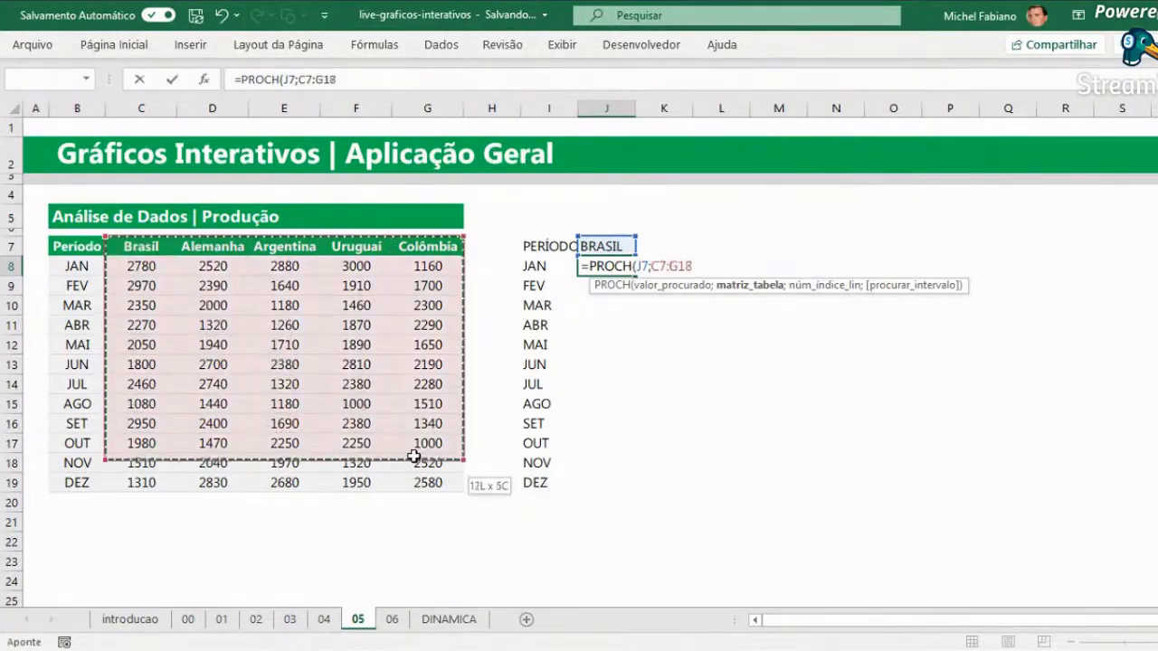
{"action": "type", "text": ";"}
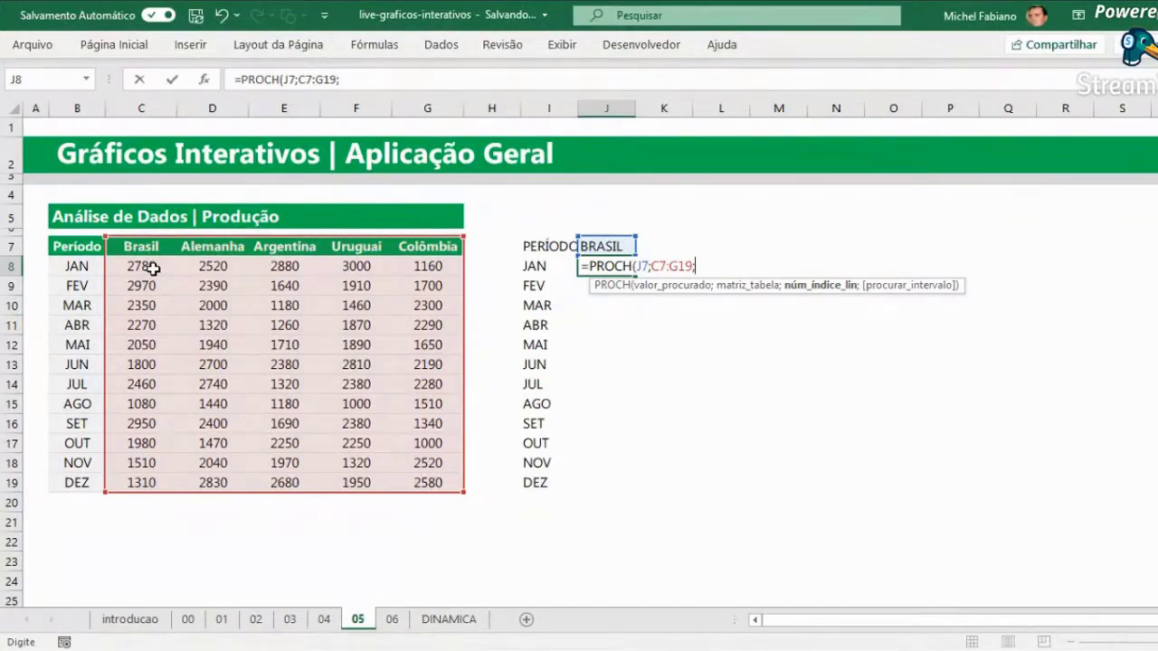
{"action": "type", "text": "LIN"}
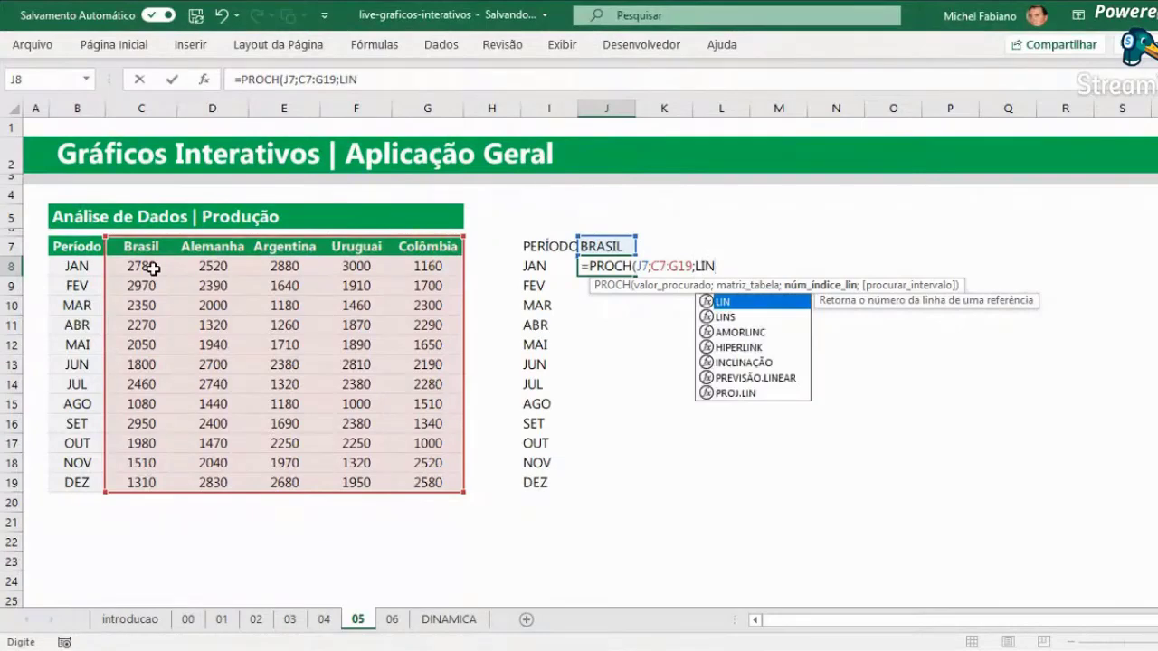
{"action": "type", "text": "(A2"}
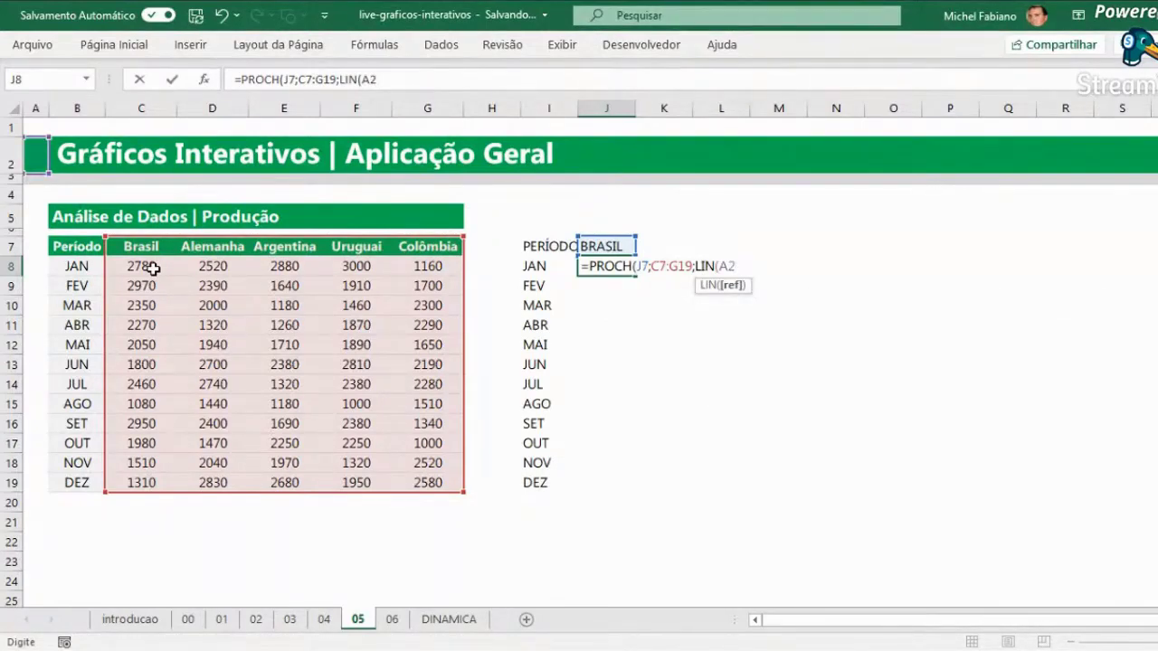
{"action": "type", "text": ")"}
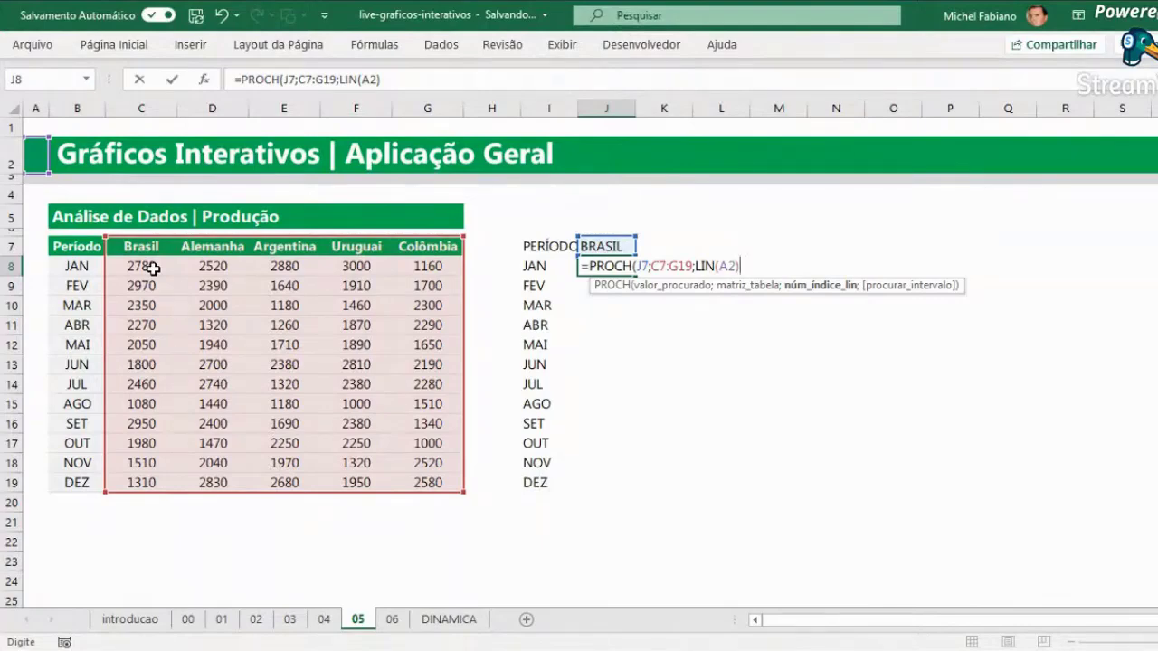
{"action": "type", "text": ";"}
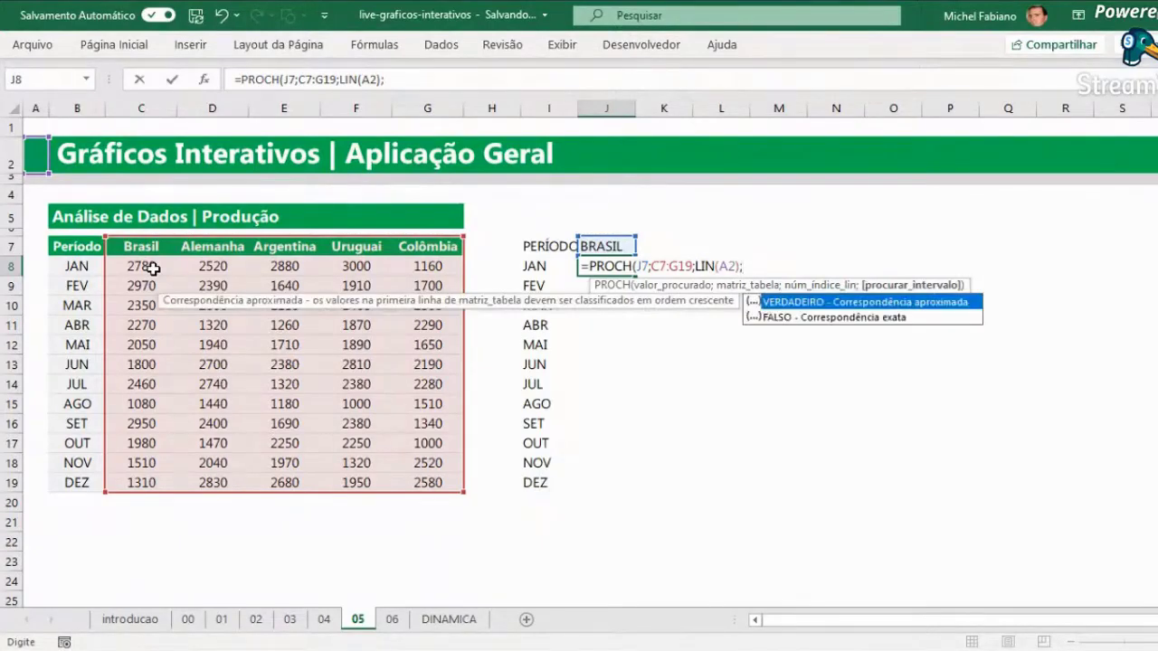
{"action": "type", "text": "0)"}
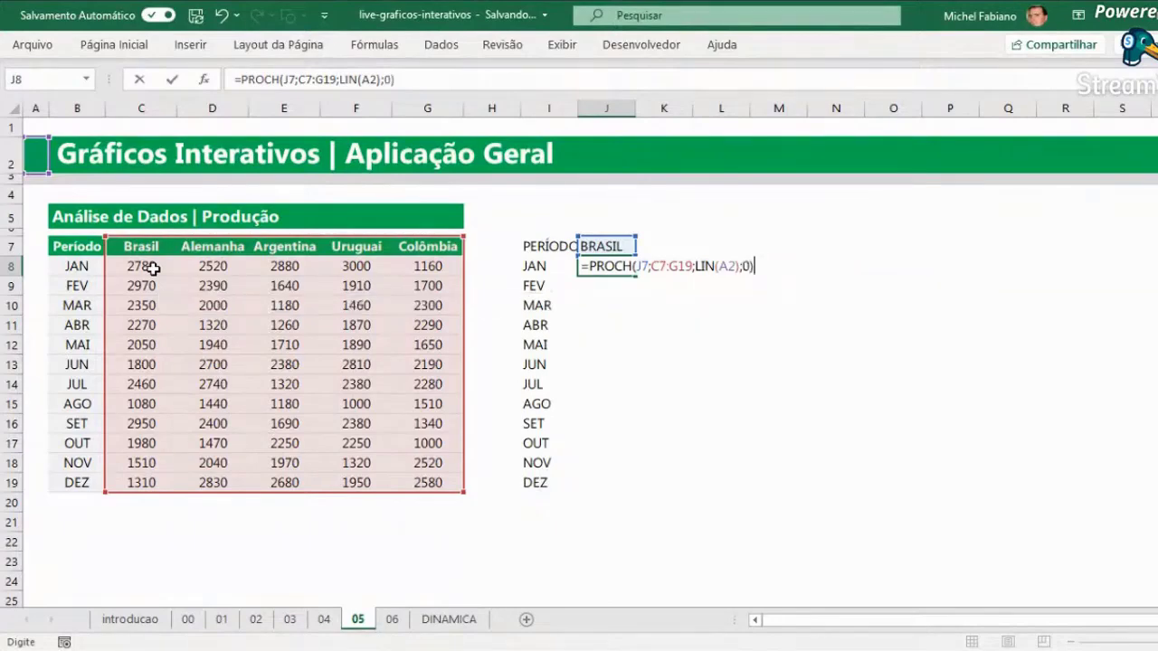
{"action": "key", "text": "Return"}
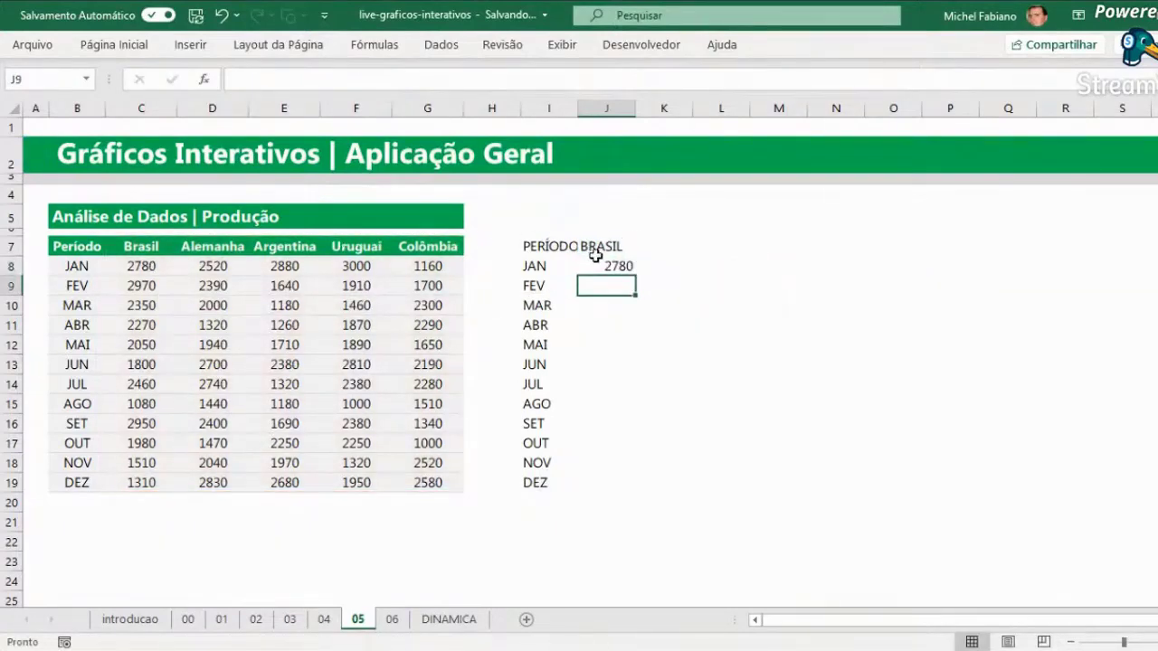
Switch J7 to Colômbia, copy the lookup down to J19, and reopen J8's formula.
{"action": "left_click", "coordinate": [601, 251]}
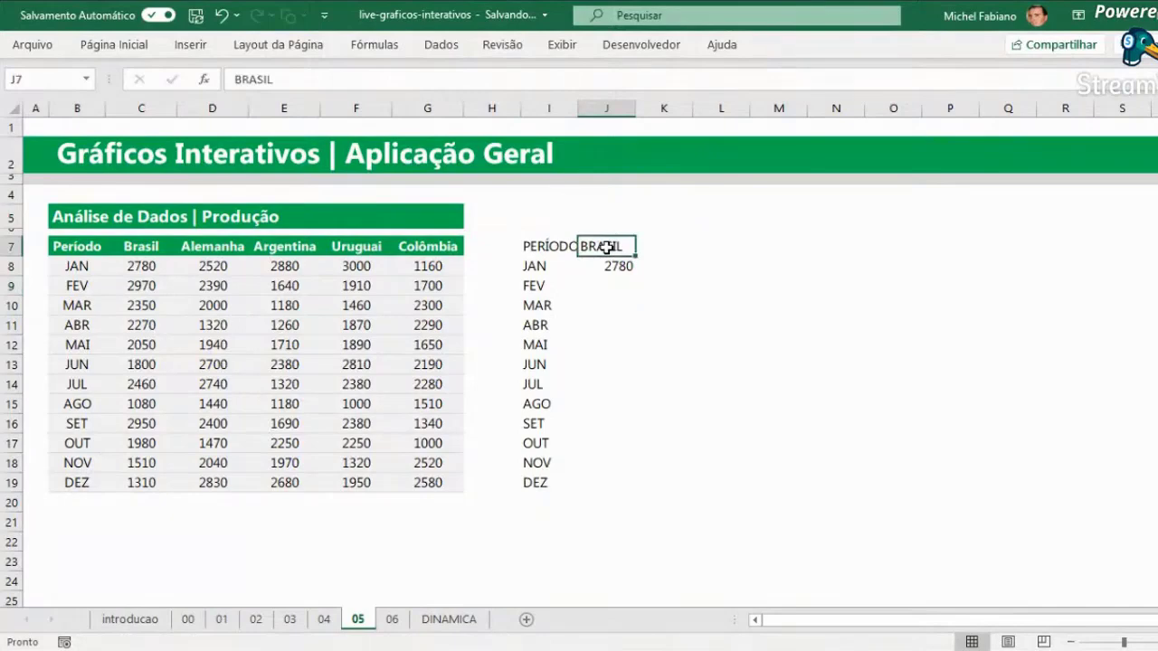
{"action": "type", "text": "cOL"}
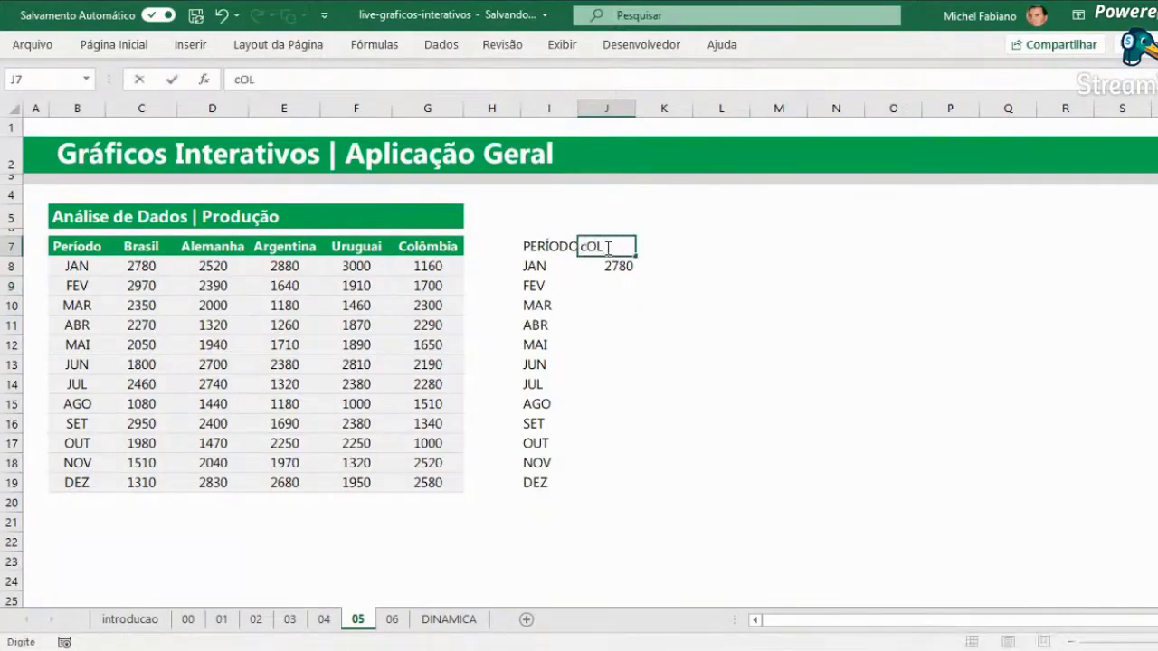
{"action": "type", "text": "ÔMBIA"}
{"action": "key", "text": "Return"}
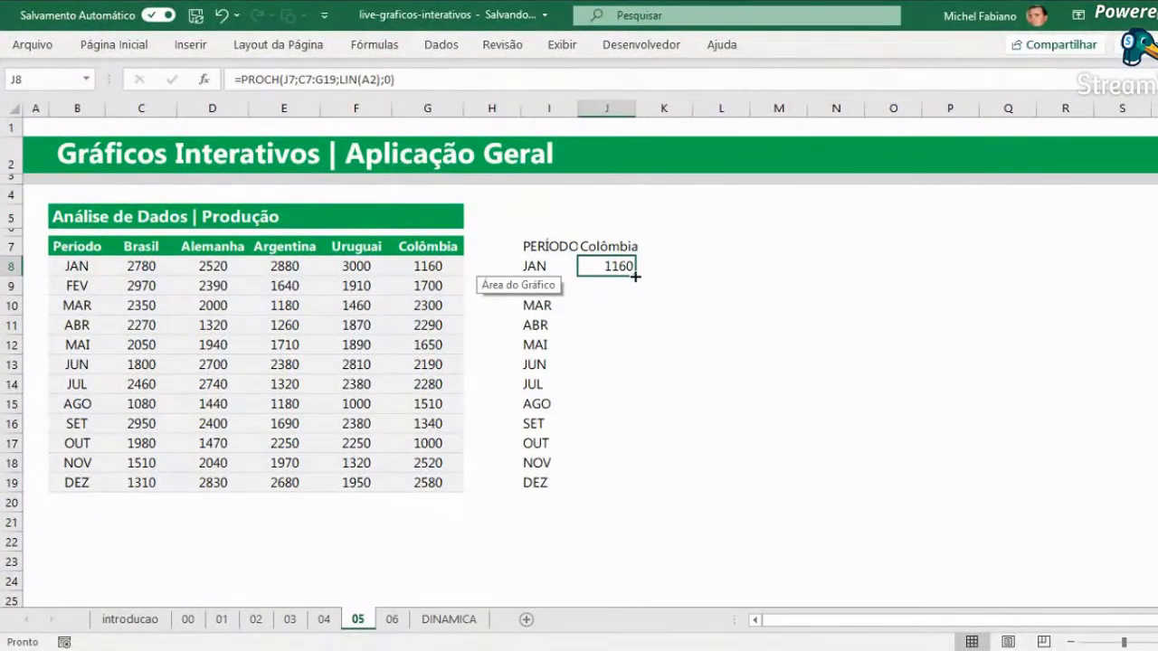
{"action": "left_click_drag", "start_coordinate": [636, 276], "coordinate": [614, 500]}
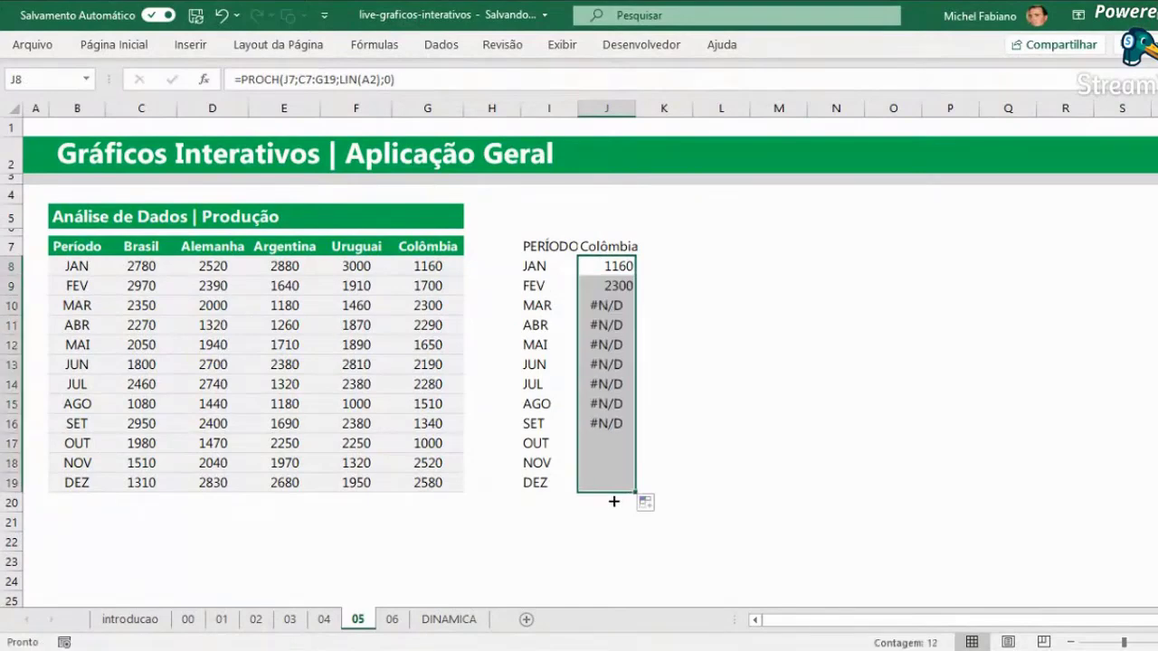
{"action": "double_click", "coordinate": [629, 266]}
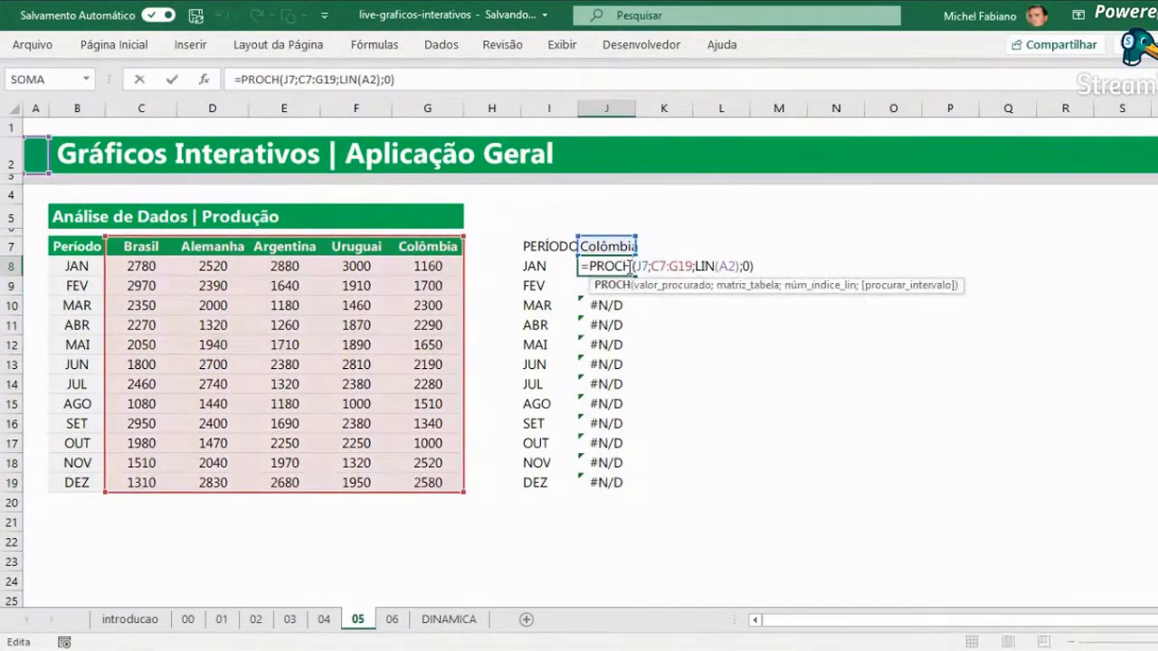
Make the J7, C7 and G19 references in J8's PROCH formula absolute.
{"action": "left_click", "coordinate": [641, 266]}
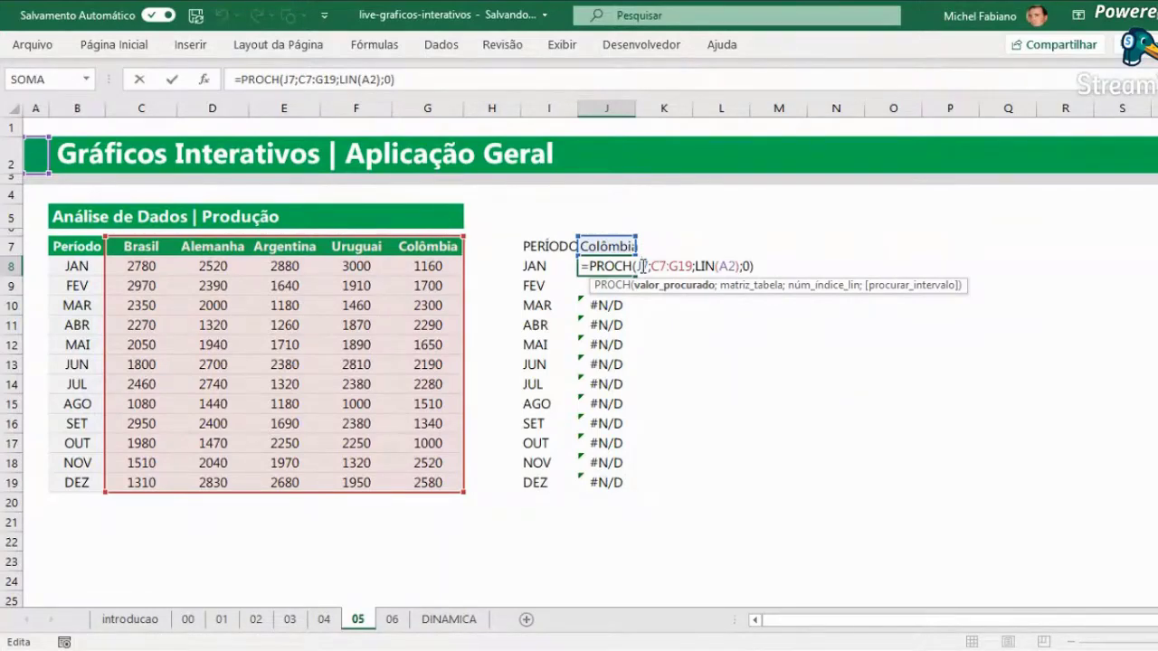
{"action": "key", "text": "F4"}
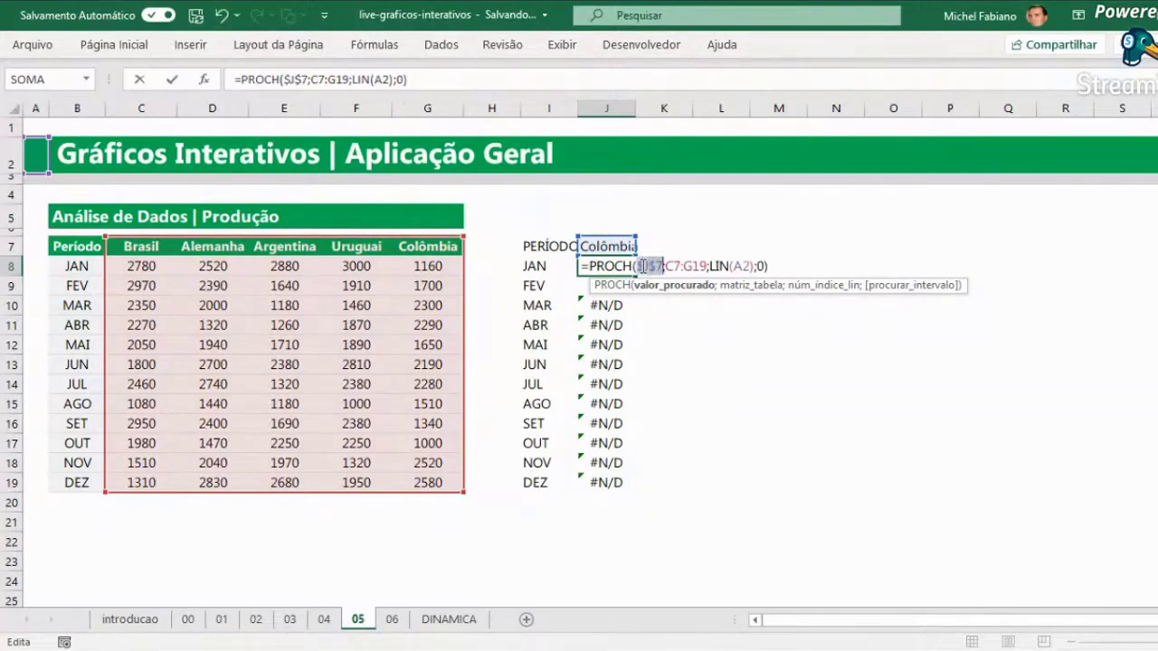
{"action": "left_click", "coordinate": [675, 266]}
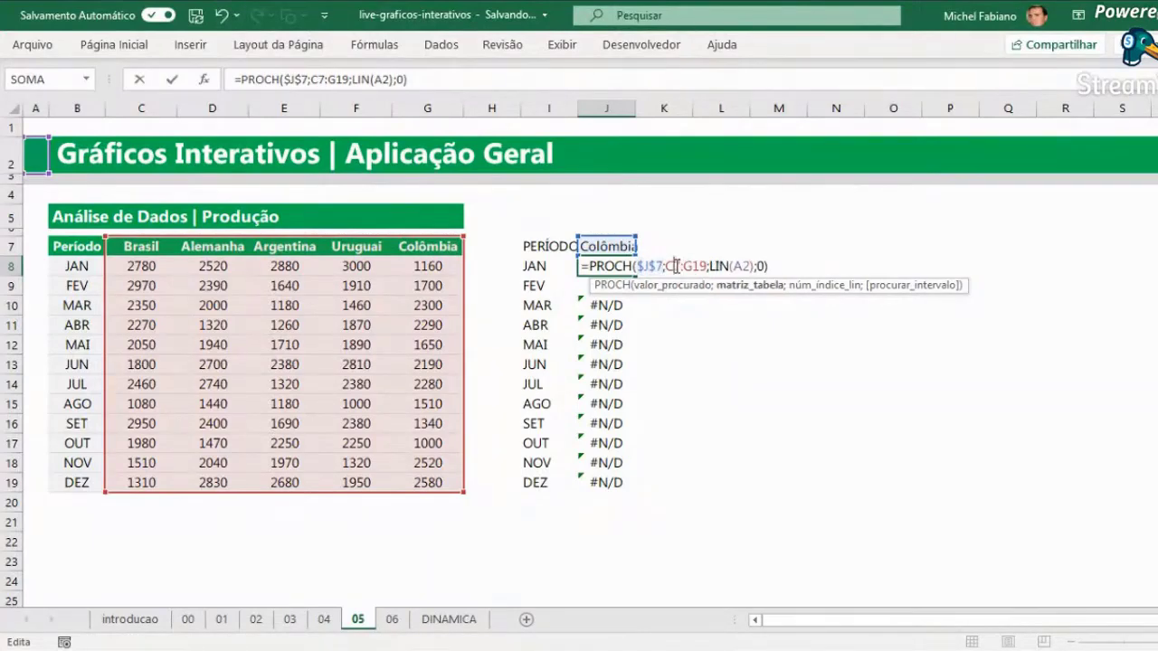
{"action": "key", "text": "F4"}
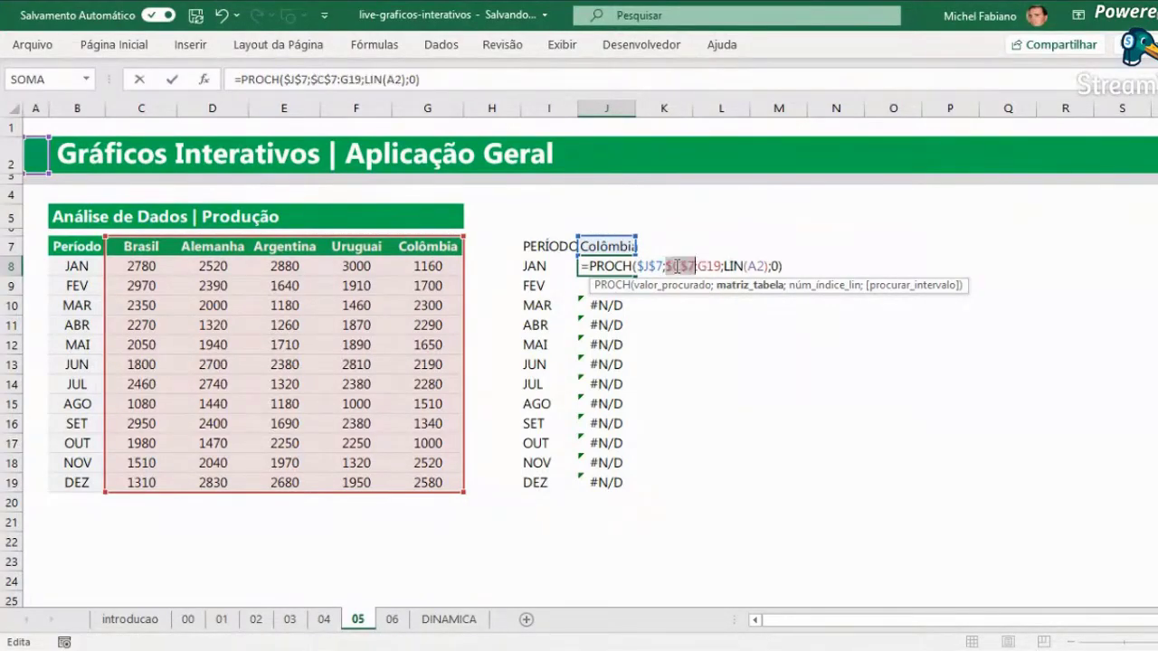
{"action": "left_click", "coordinate": [709, 266]}
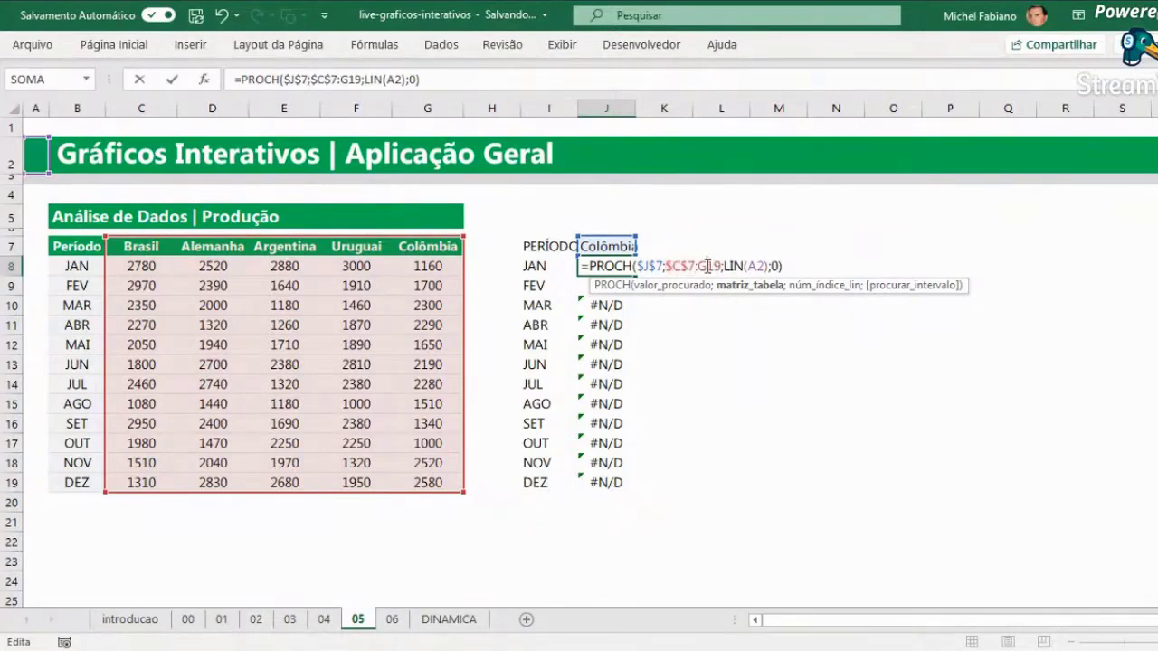
{"action": "key", "text": "F4"}
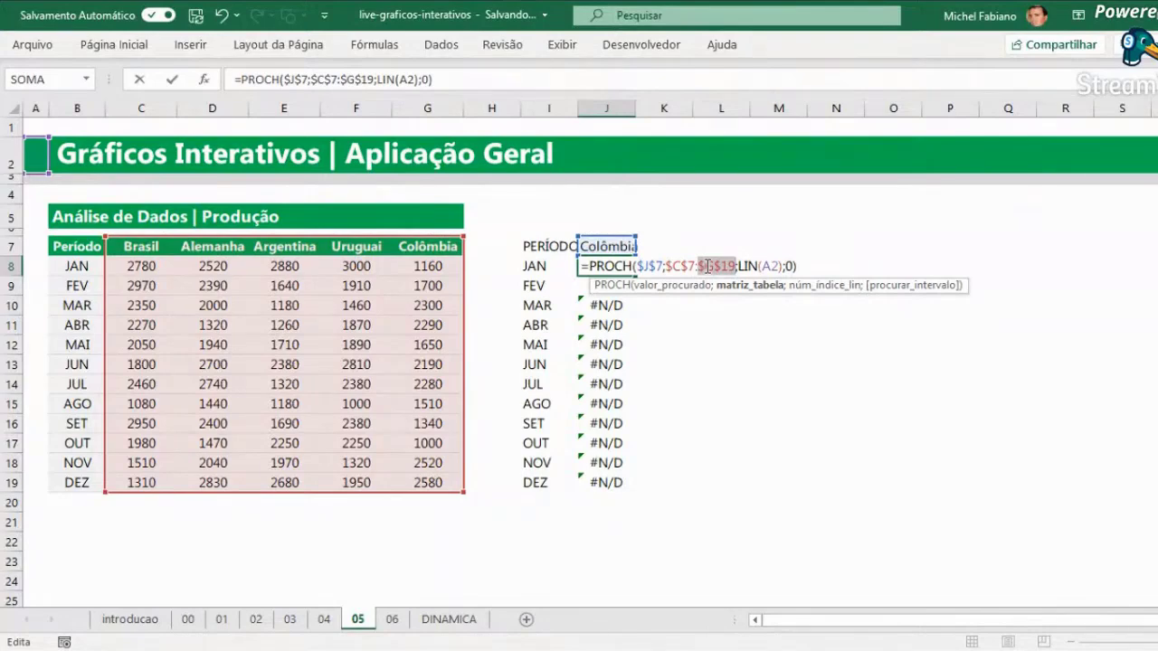
{"action": "left_click", "coordinate": [789, 265]}
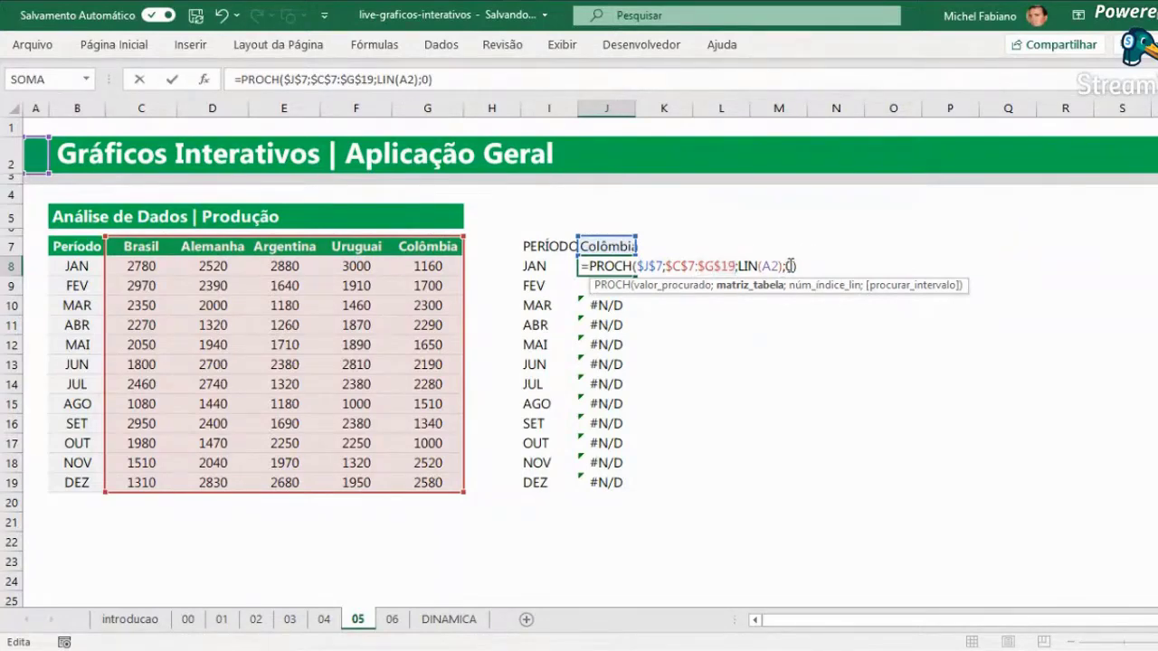
{"action": "key", "text": "Return"}
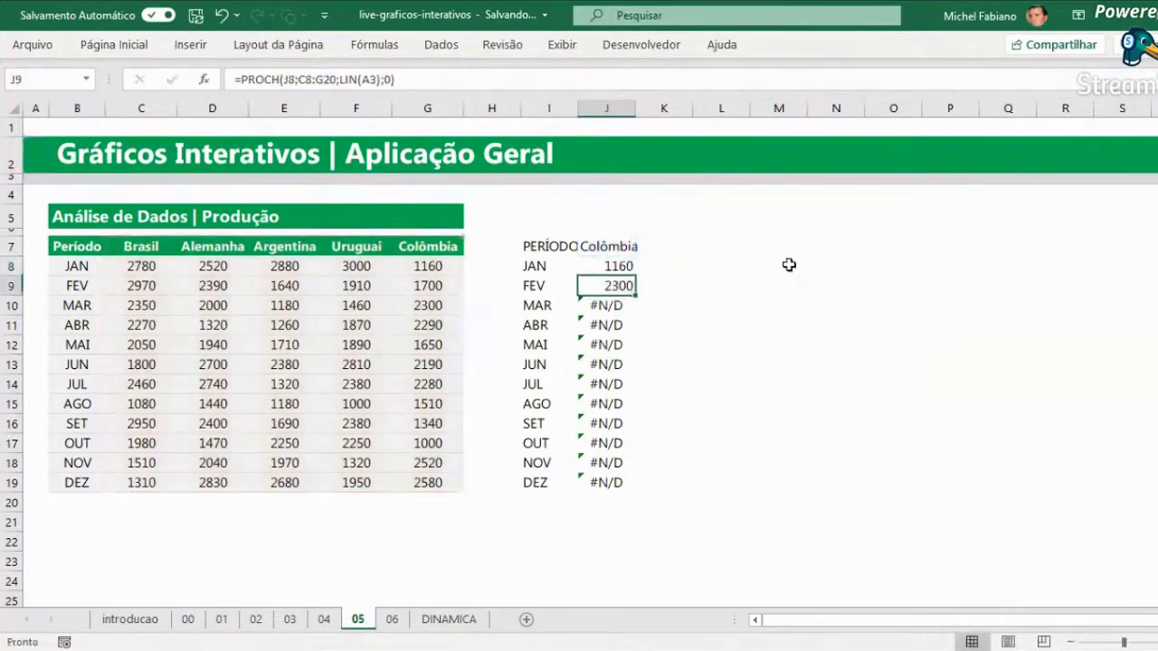
Fill the J8 formula down through J19 and set the lookup country in J7 to Brasil.
{"action": "left_click", "coordinate": [620, 264]}
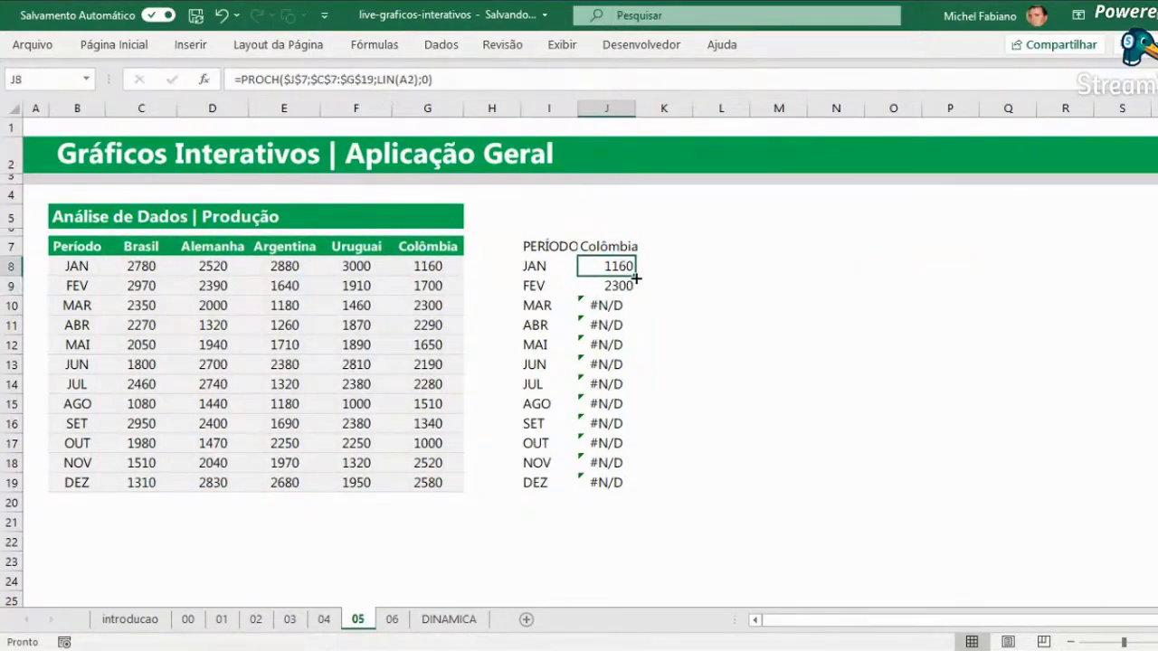
{"action": "double_click", "coordinate": [635, 278]}
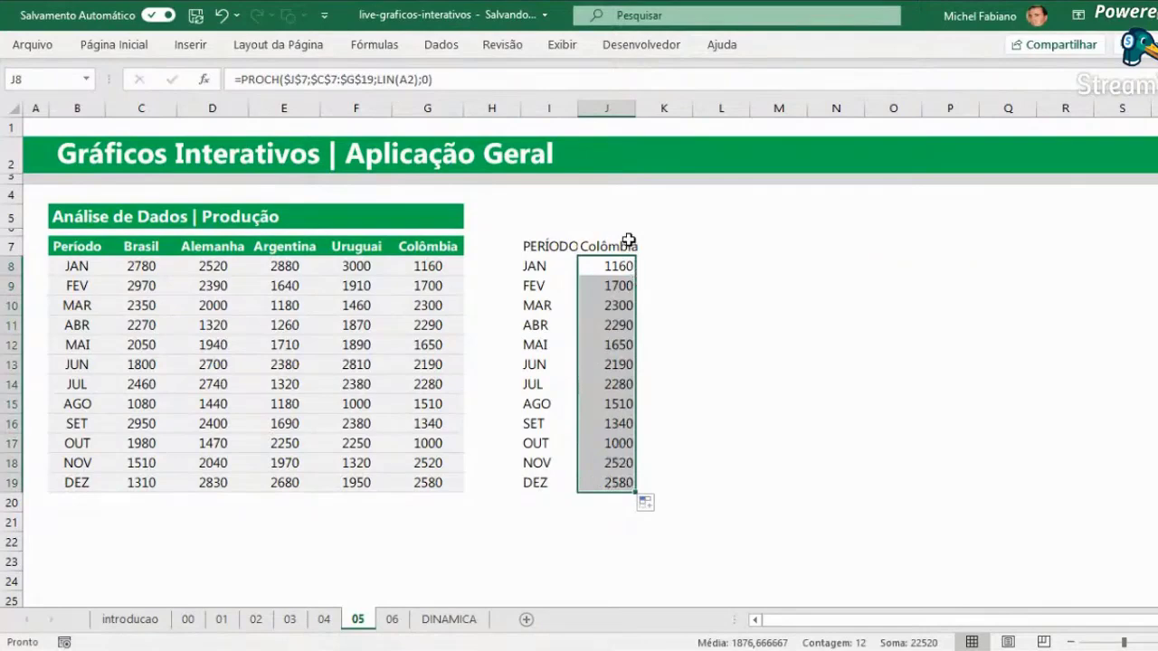
{"action": "left_click", "coordinate": [625, 246]}
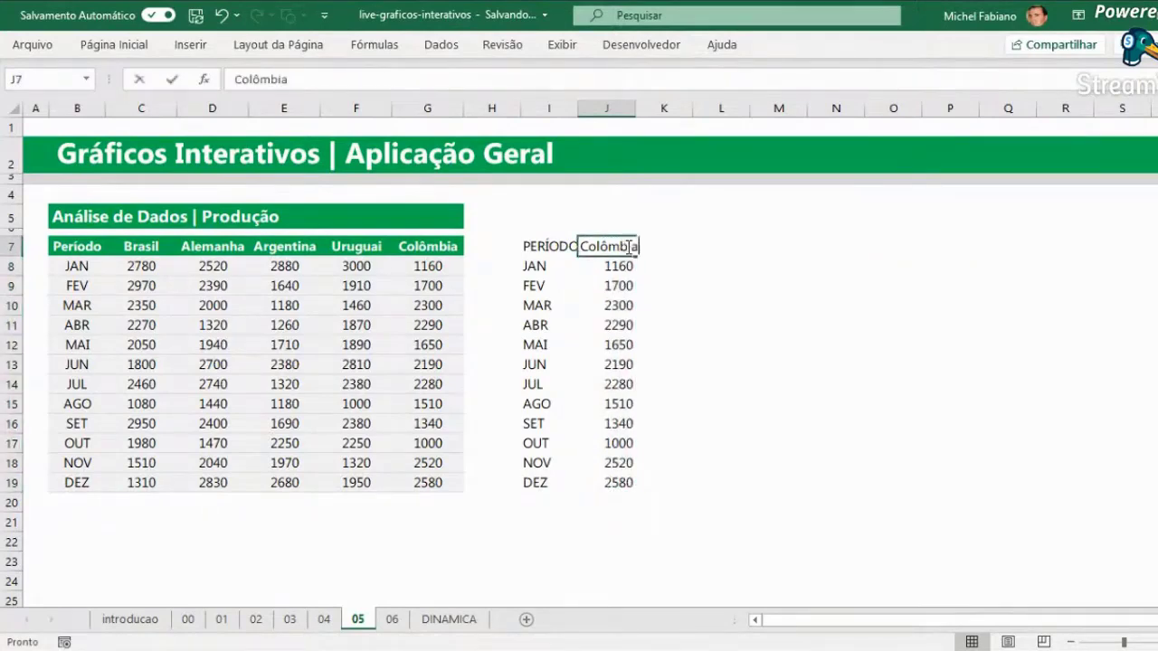
{"action": "type", "text": "Brasil"}
{"action": "key", "text": "Return"}
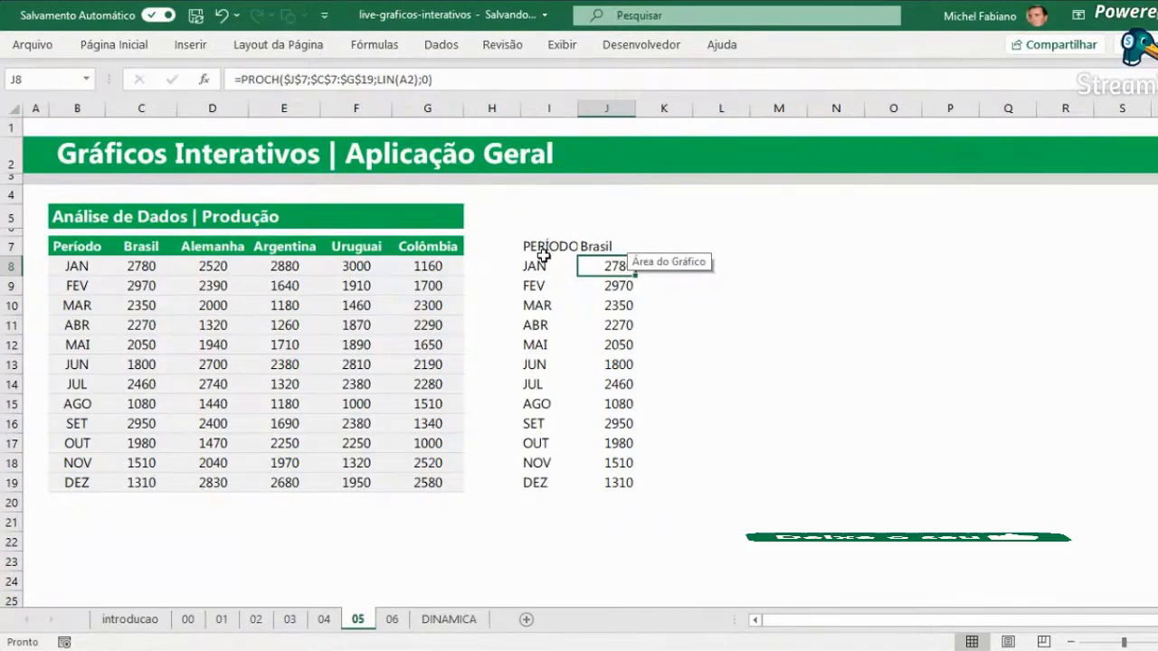
{"action": "mouse_move", "coordinate": [550, 247]}
{"action": "left_mouse_down"}
{"action": "mouse_move", "coordinate": [611, 449]}
{"action": "mouse_move", "coordinate": [608, 483]}
{"action": "left_mouse_up"}
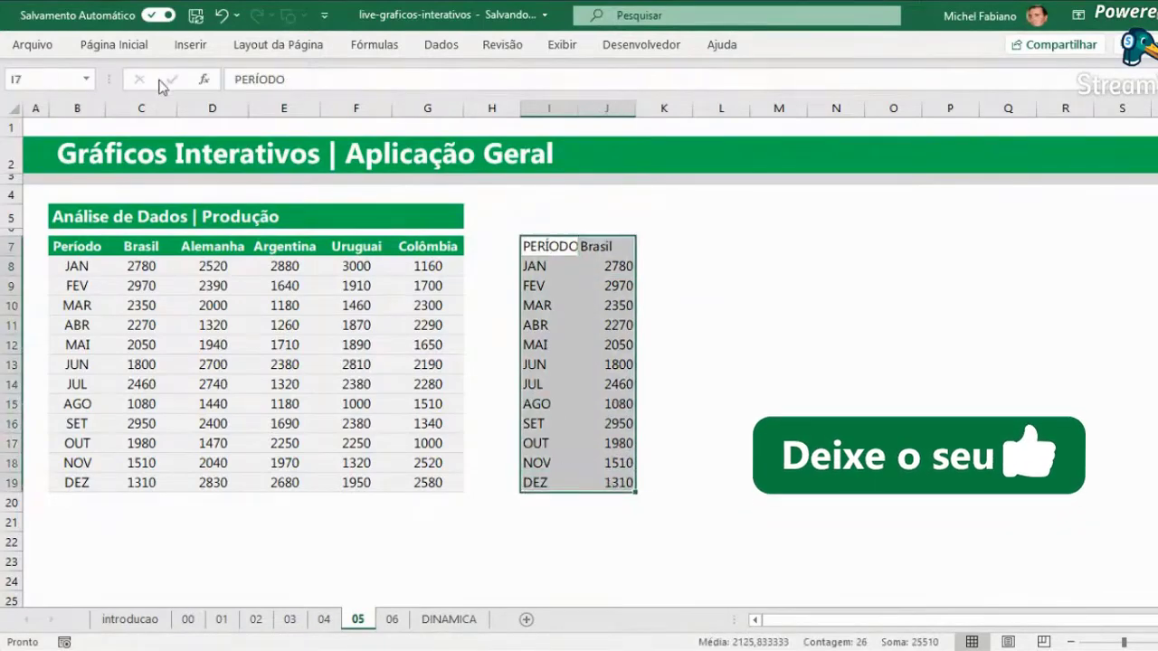
Insert a 2D line chart of I7:J19 and move it right of the table.
{"action": "left_click", "coordinate": [191, 47]}
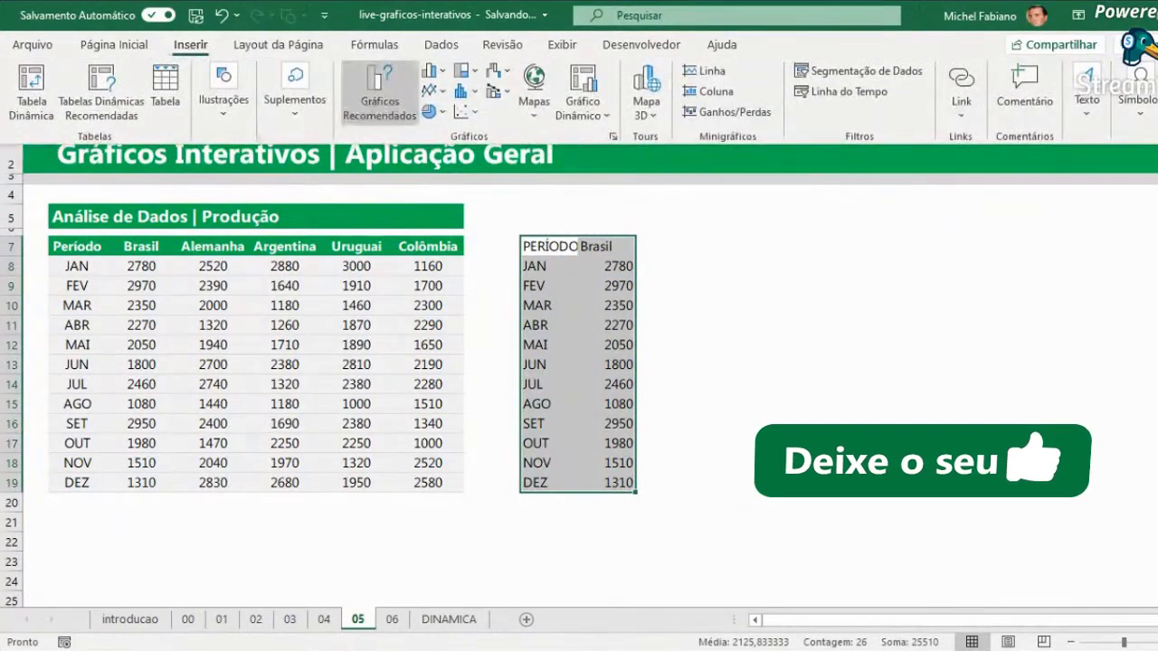
{"action": "left_click", "coordinate": [432, 70]}
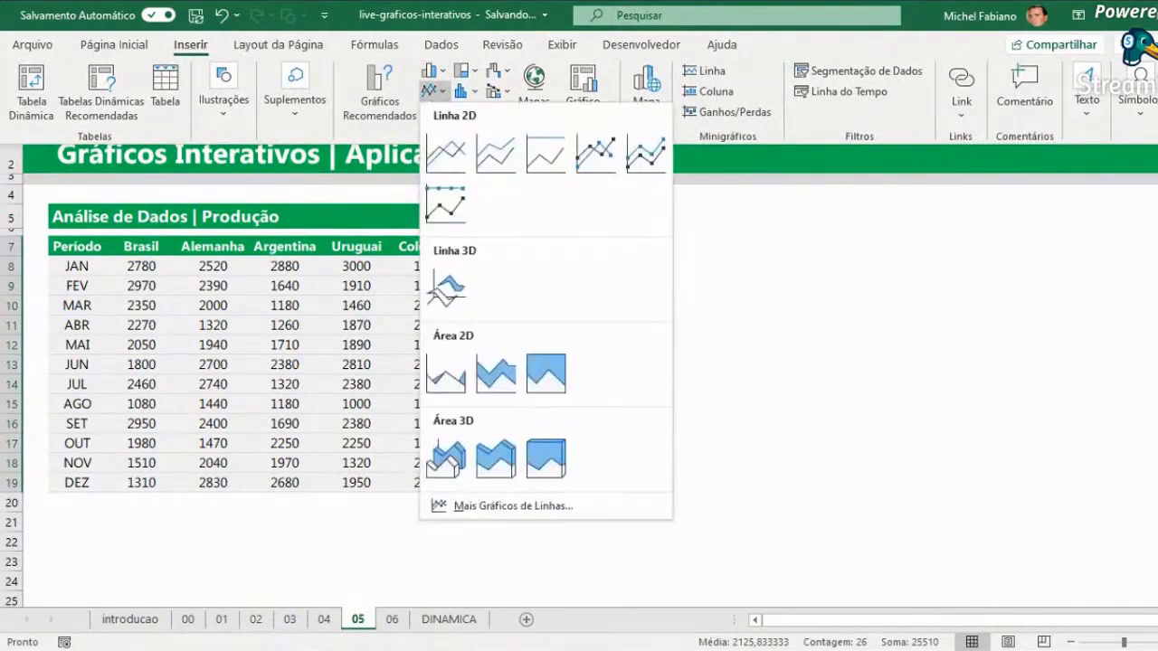
{"action": "left_click", "coordinate": [447, 152]}
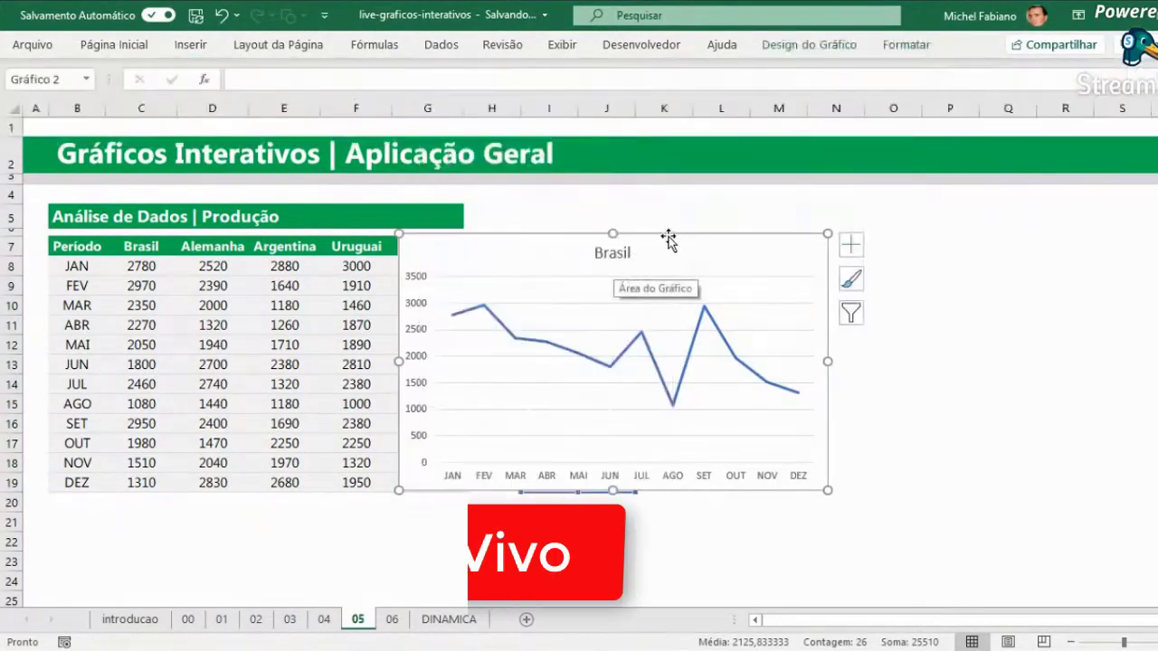
{"action": "left_click_drag", "start_coordinate": [667, 238], "coordinate": [946, 241]}
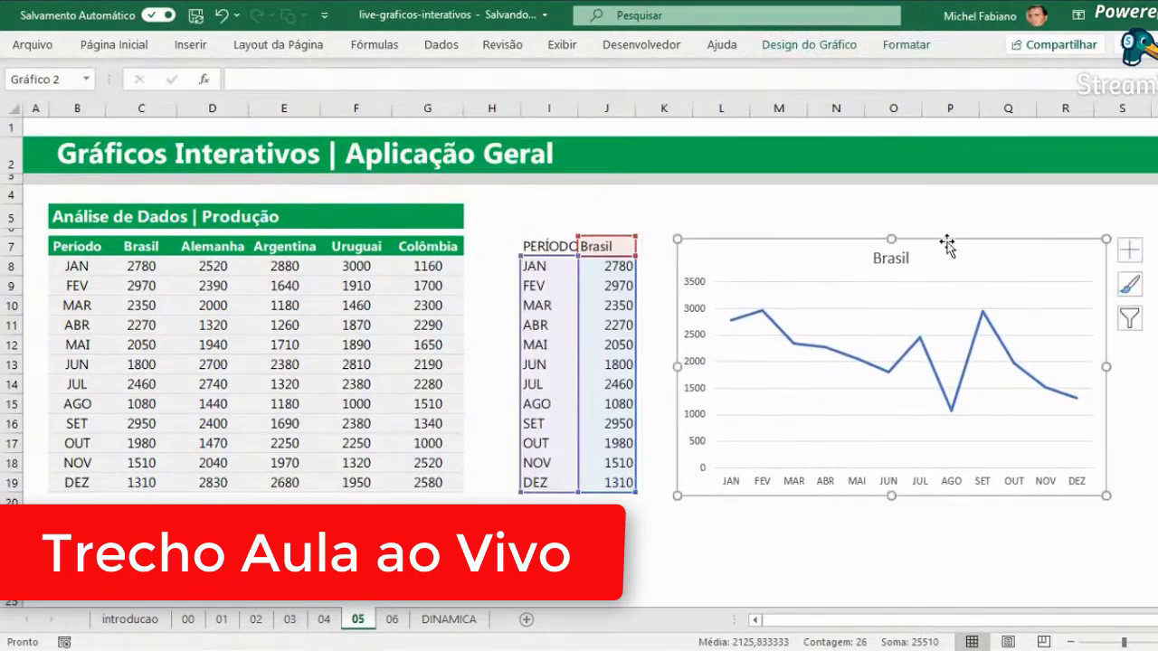
Remove the chart's title, vertical axis and gridlines, and lower its top edge.
{"action": "left_click", "coordinate": [879, 257]}
{"action": "key", "text": "Delete"}
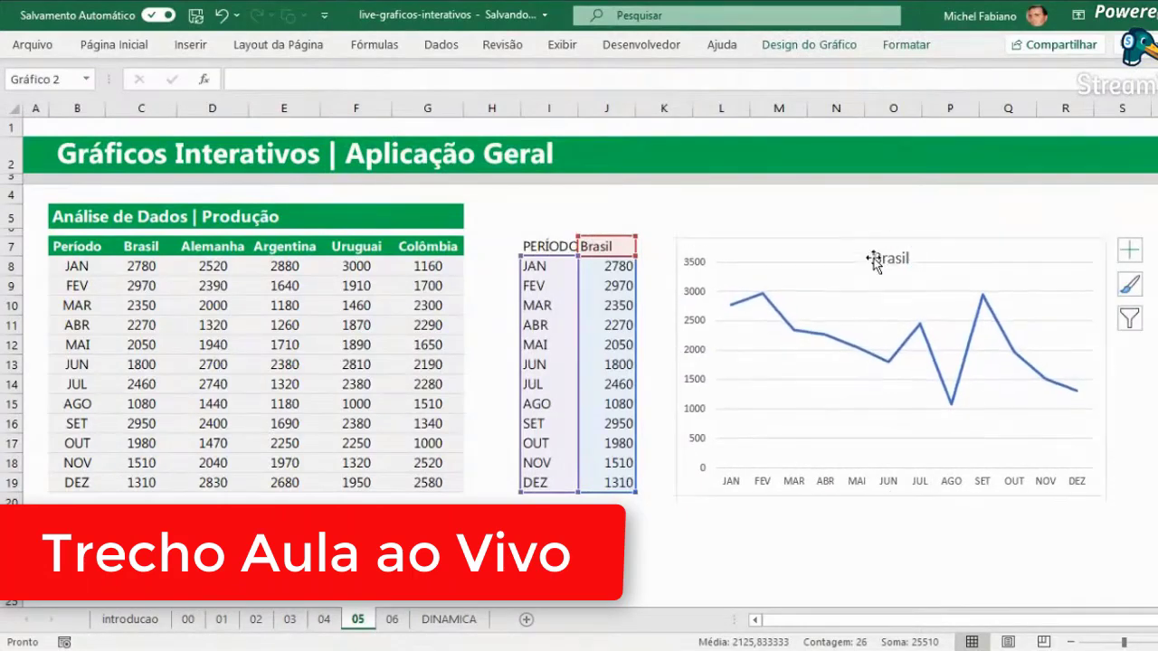
{"action": "left_click", "coordinate": [692, 288]}
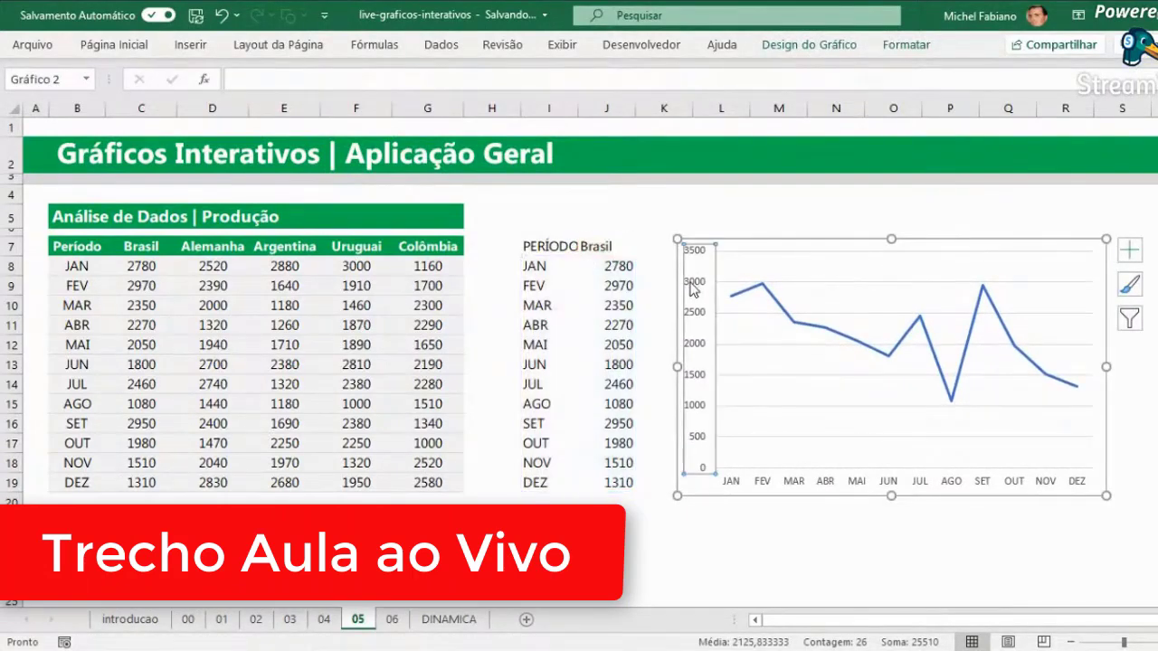
{"action": "key", "text": "Delete"}
{"action": "left_click", "coordinate": [733, 344]}
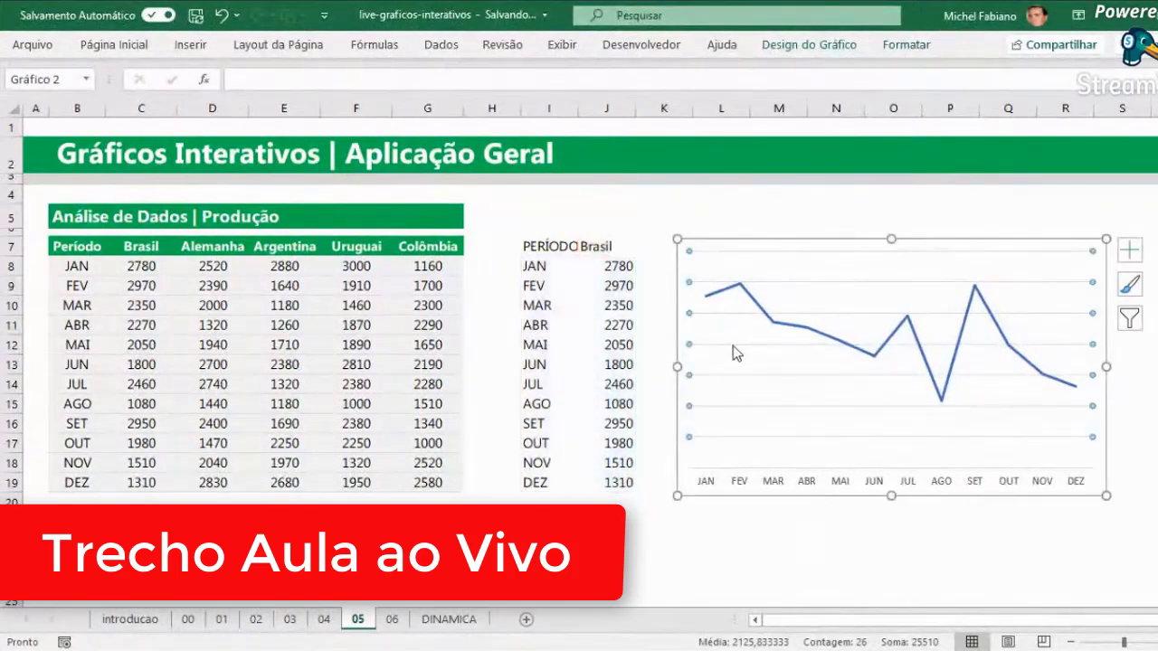
{"action": "key", "text": "Delete"}
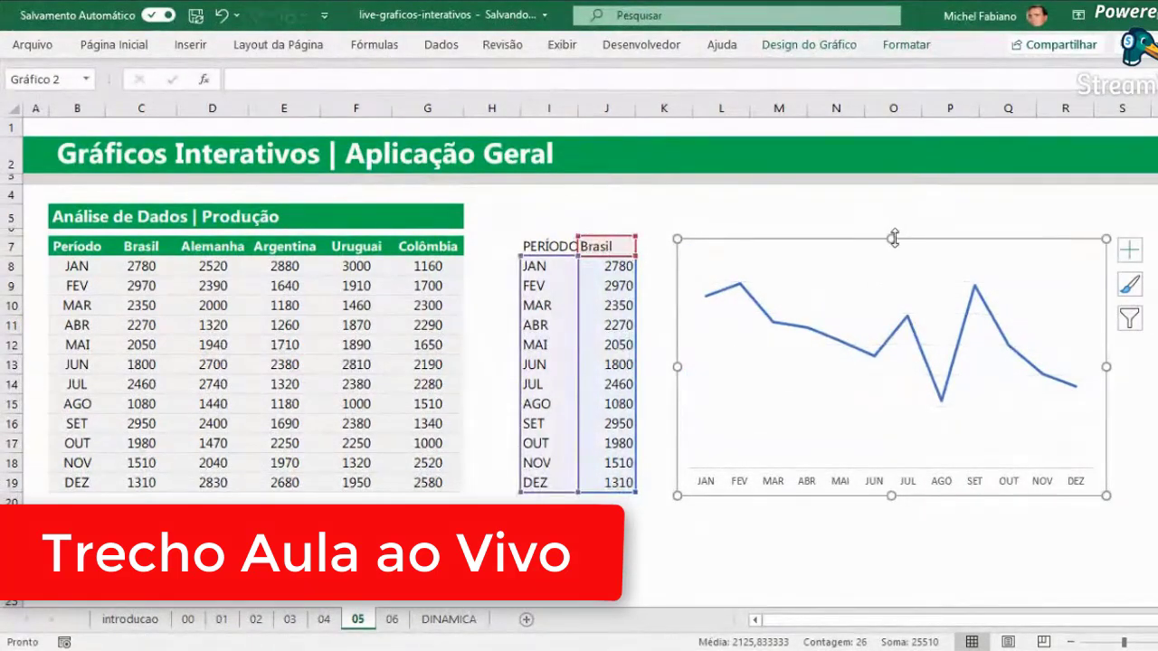
{"action": "left_click_drag", "start_coordinate": [892, 242], "coordinate": [893, 264]}
Draw a form-control option button from the Desenvolvedor tab above the chart near row 5.
{"action": "left_click", "coordinate": [814, 227]}
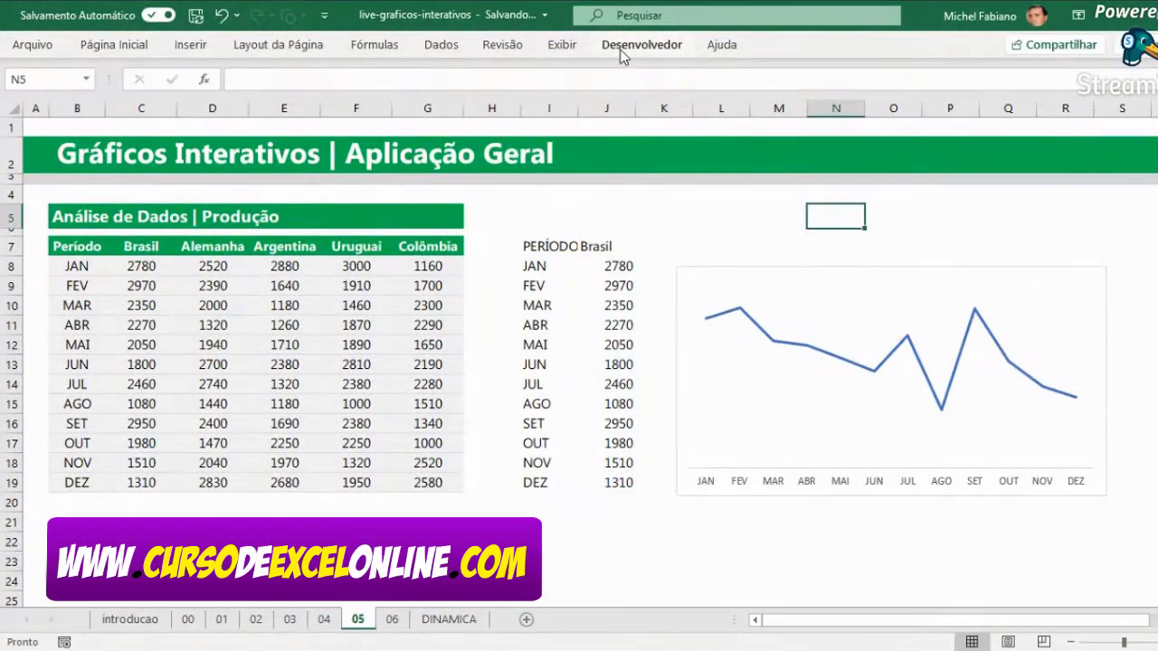
{"action": "left_click", "coordinate": [622, 47]}
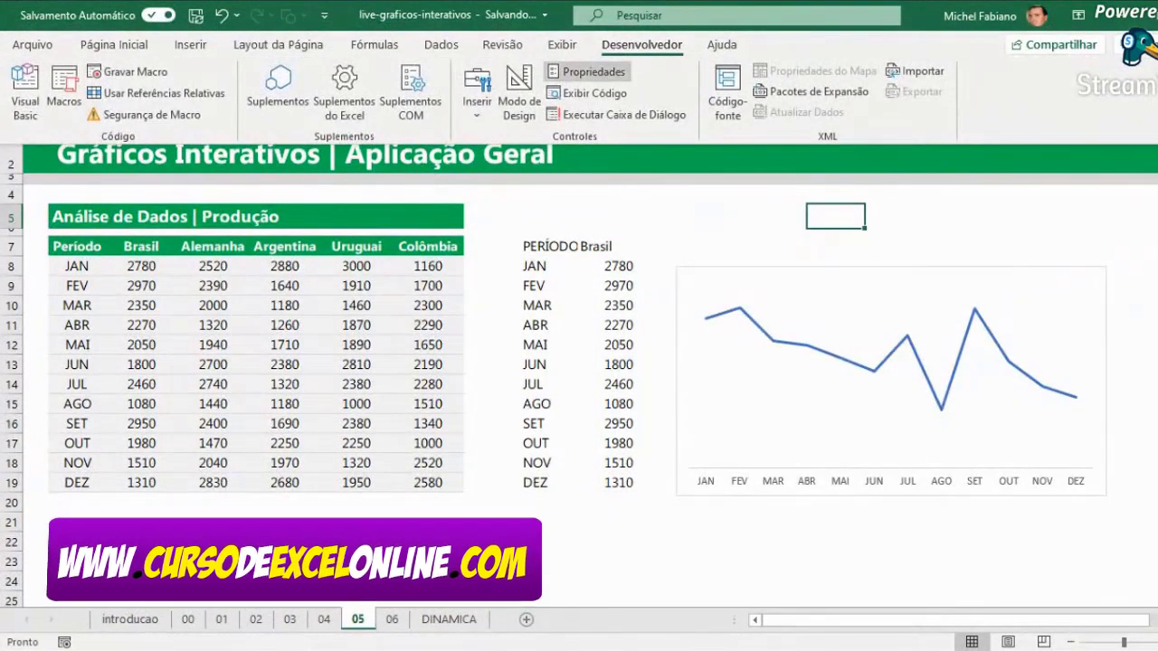
{"action": "left_click", "coordinate": [477, 104]}
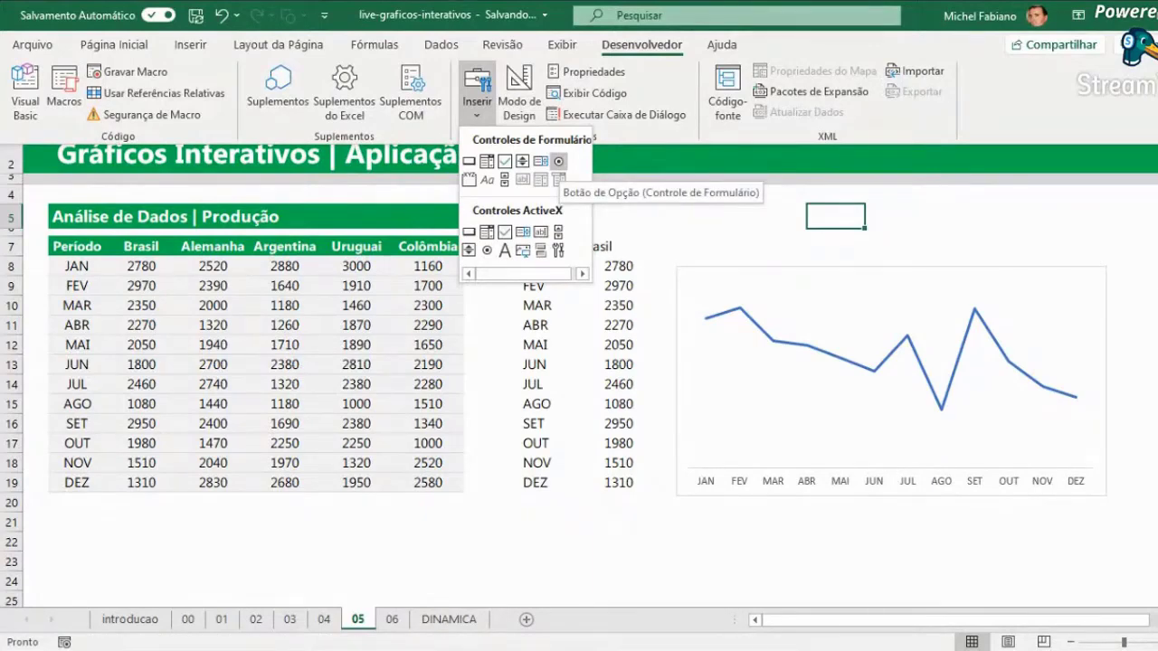
{"action": "left_click", "coordinate": [558, 161]}
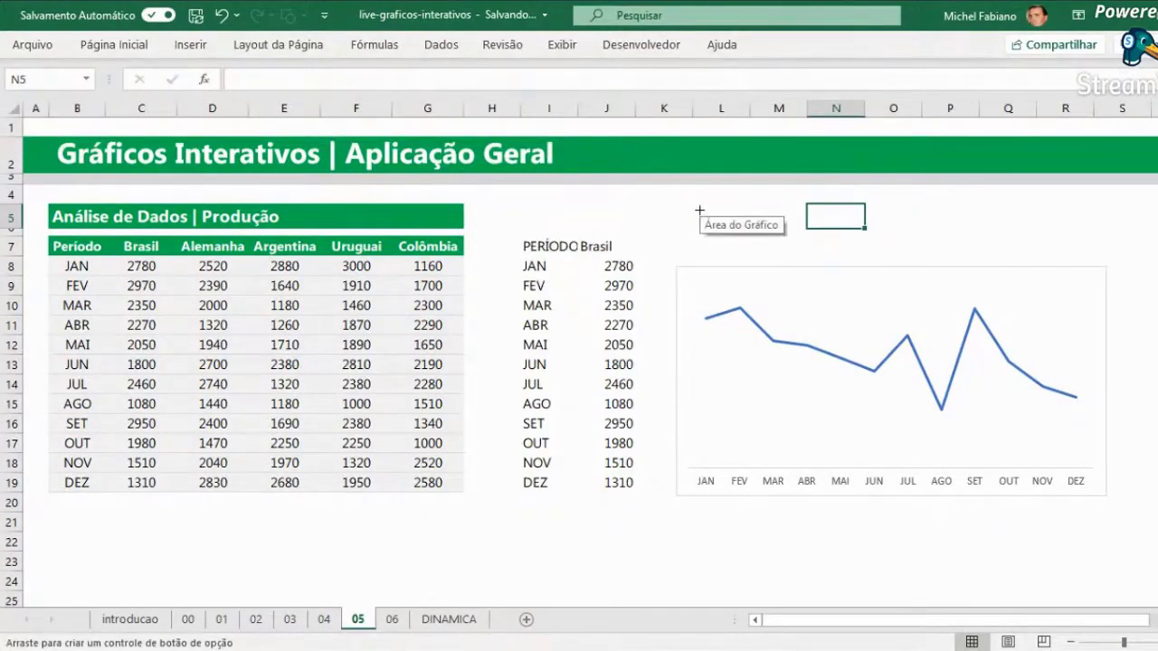
{"action": "left_click_drag", "start_coordinate": [700, 204], "coordinate": [801, 213]}
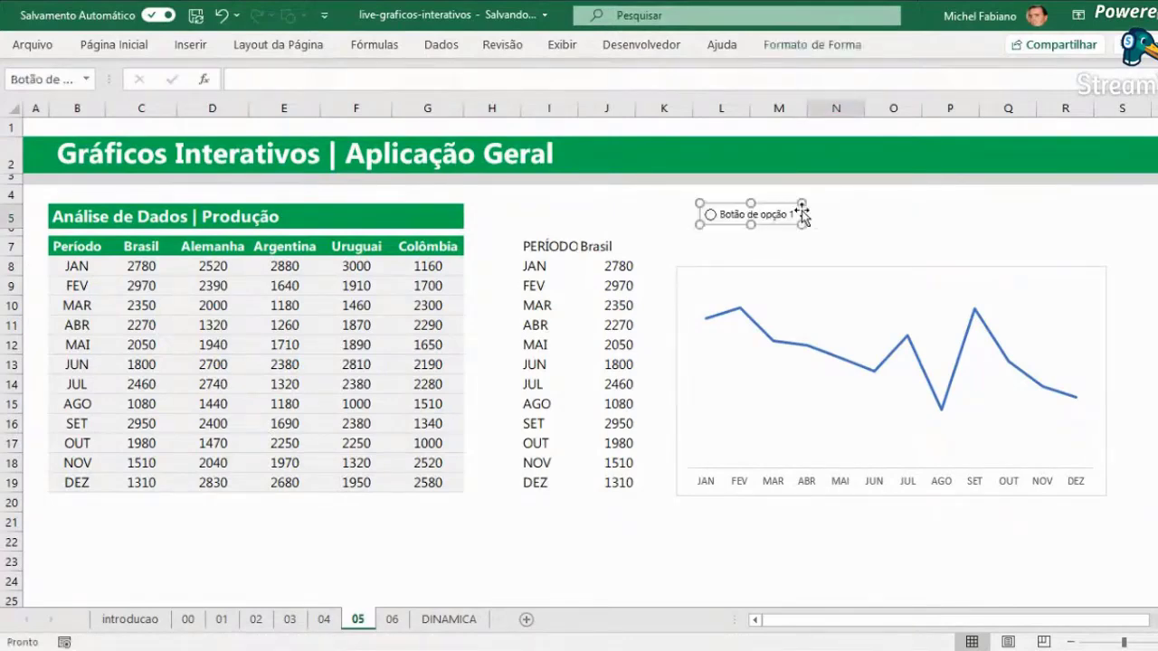
Relabel the option button Brasil and position and size it above the chart.
{"action": "left_click", "coordinate": [721, 214]}
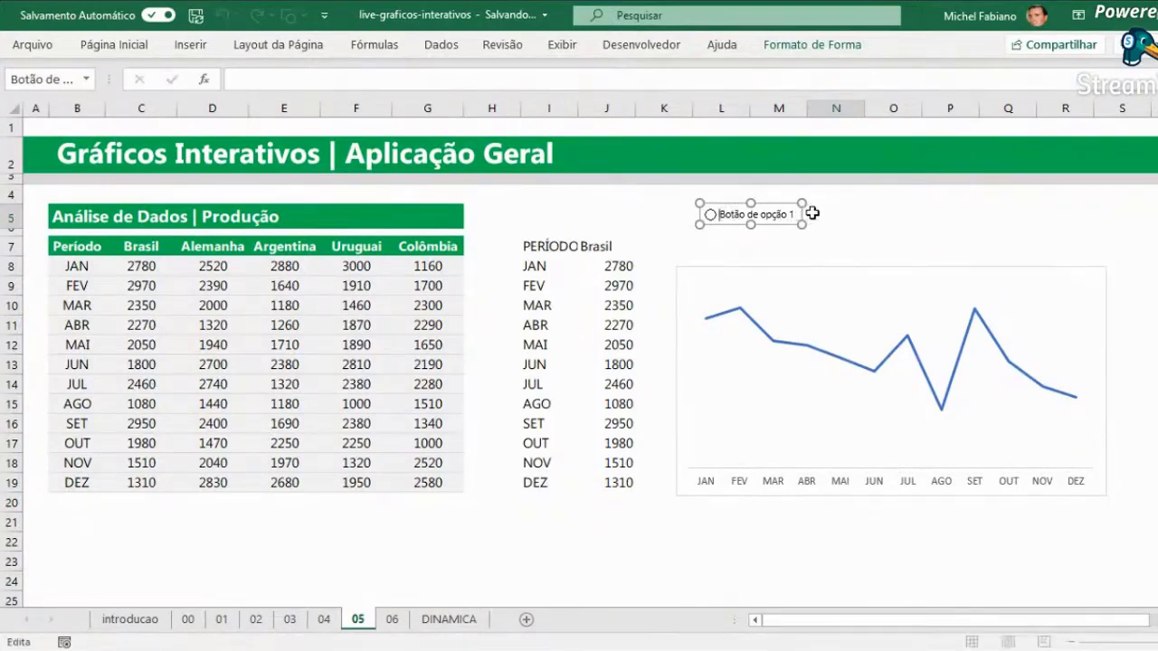
{"action": "key", "text": "BackSpace"}
{"action": "key", "text": "BackSpace"}
{"action": "key", "text": "BackSpace"}
{"action": "key", "text": "BackSpace"}
{"action": "key", "text": "BackSpace"}
{"action": "key", "text": "BackSpace"}
{"action": "key", "text": "Delete"}
{"action": "key", "text": "Delete"}
{"action": "key", "text": "Delete"}
{"action": "left_click", "coordinate": [850, 212]}
{"action": "right_click", "coordinate": [732, 219]}
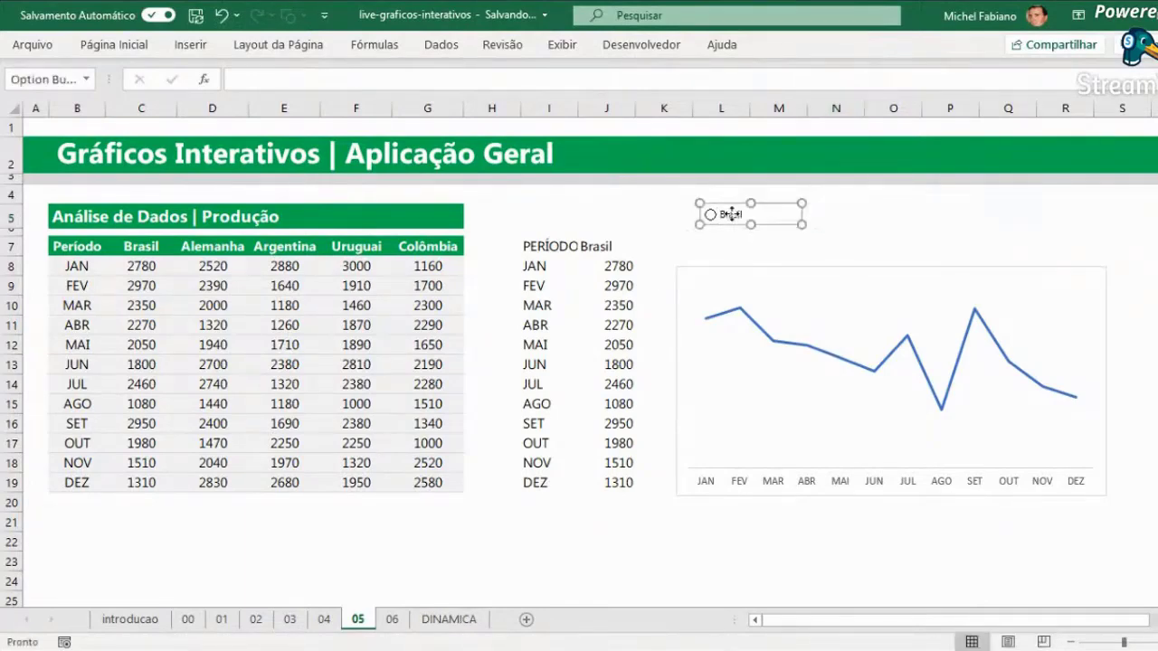
{"action": "left_click", "coordinate": [733, 215]}
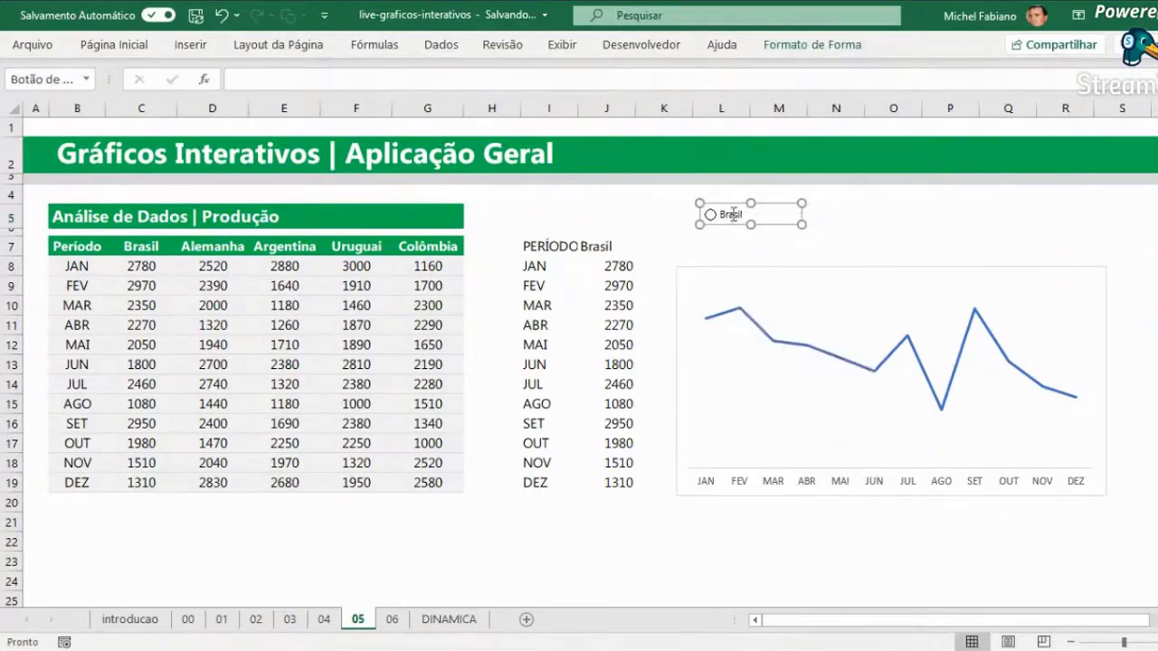
{"action": "left_click_drag", "start_coordinate": [727, 221], "coordinate": [832, 257]}
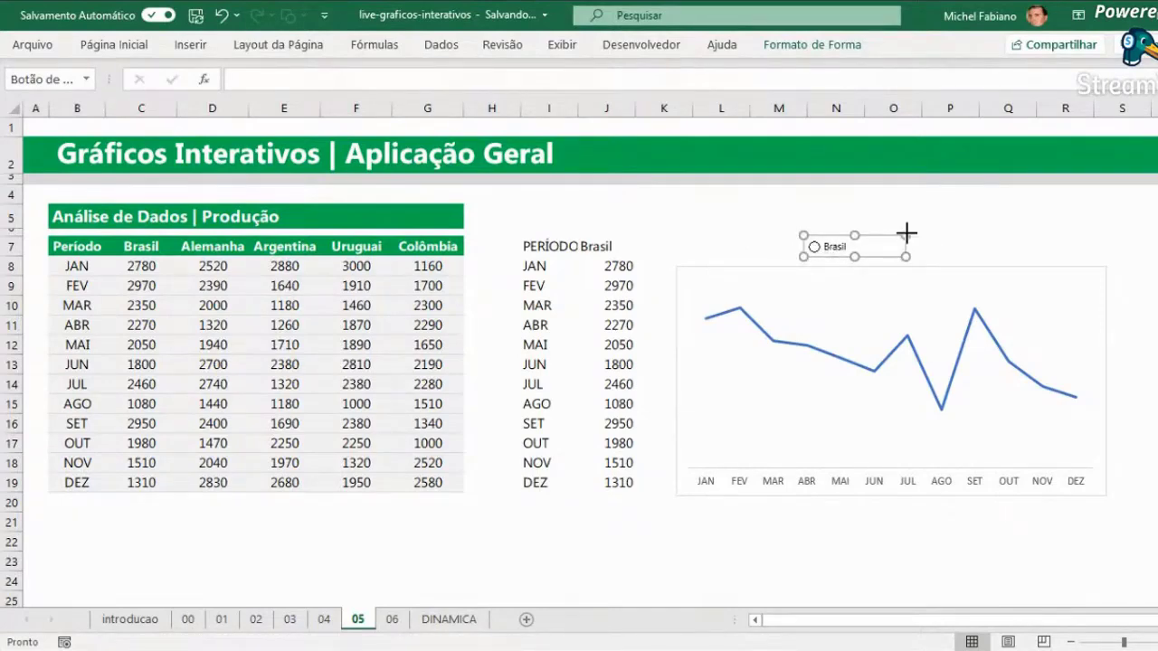
{"action": "left_click_drag", "start_coordinate": [906, 235], "coordinate": [879, 233]}
Duplicate the Brasil button four times with Ctrl+D, lining the copies up in one row.
{"action": "key", "text": "ctrl+d"}
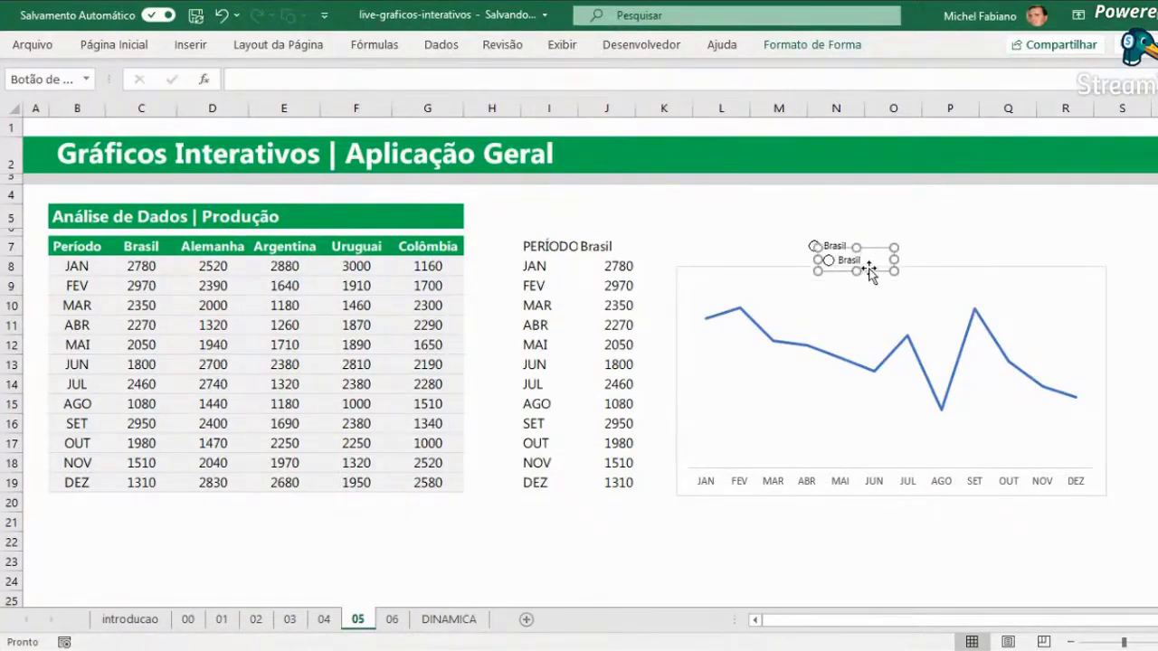
{"action": "left_click_drag", "start_coordinate": [871, 270], "coordinate": [926, 257]}
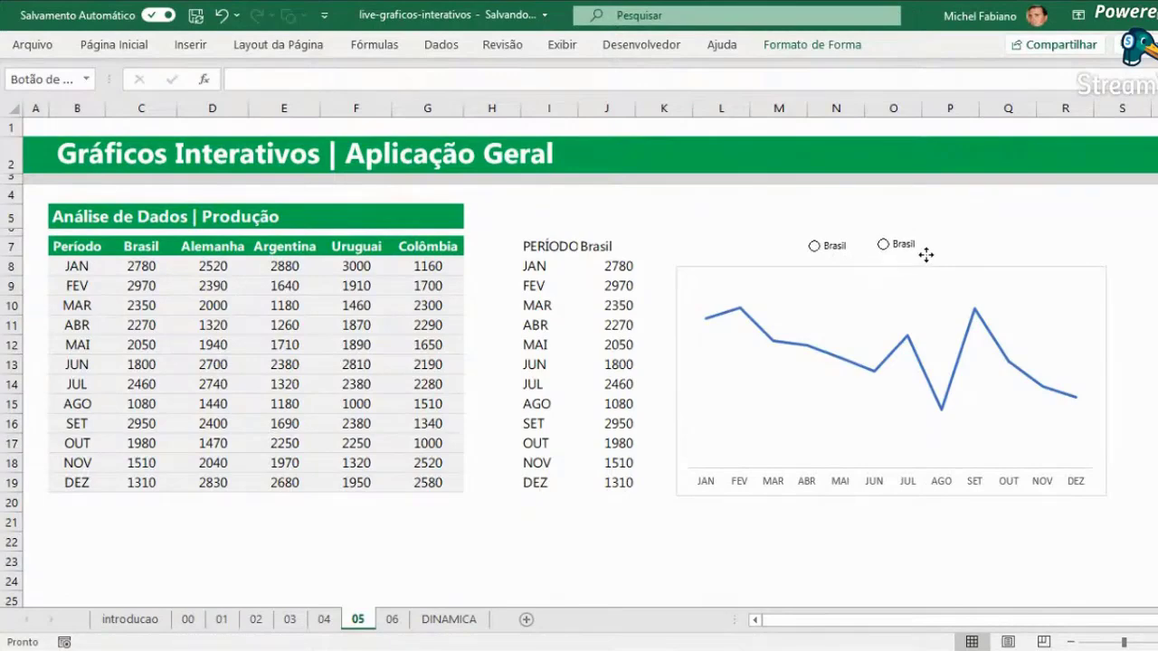
{"action": "left_click", "coordinate": [925, 257], "text": "ctrl"}
{"action": "key", "text": "ctrl+d"}
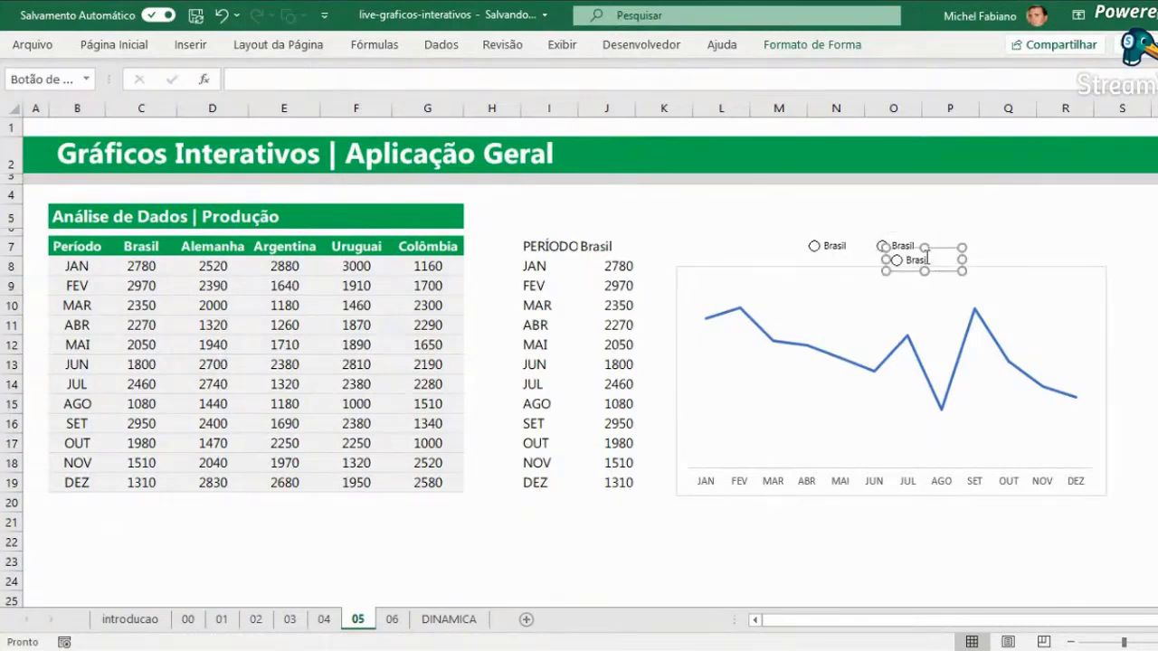
{"action": "left_click_drag", "start_coordinate": [938, 278], "coordinate": [993, 259]}
{"action": "left_click", "coordinate": [993, 259], "text": "ctrl"}
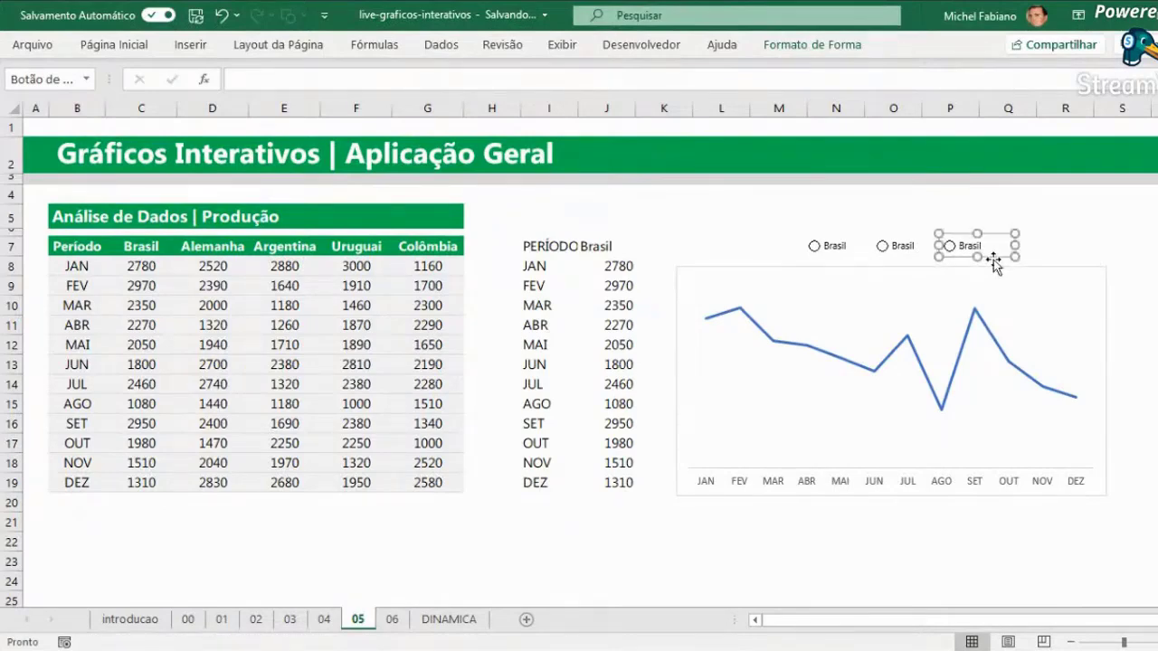
{"action": "key", "text": "ctrl+d"}
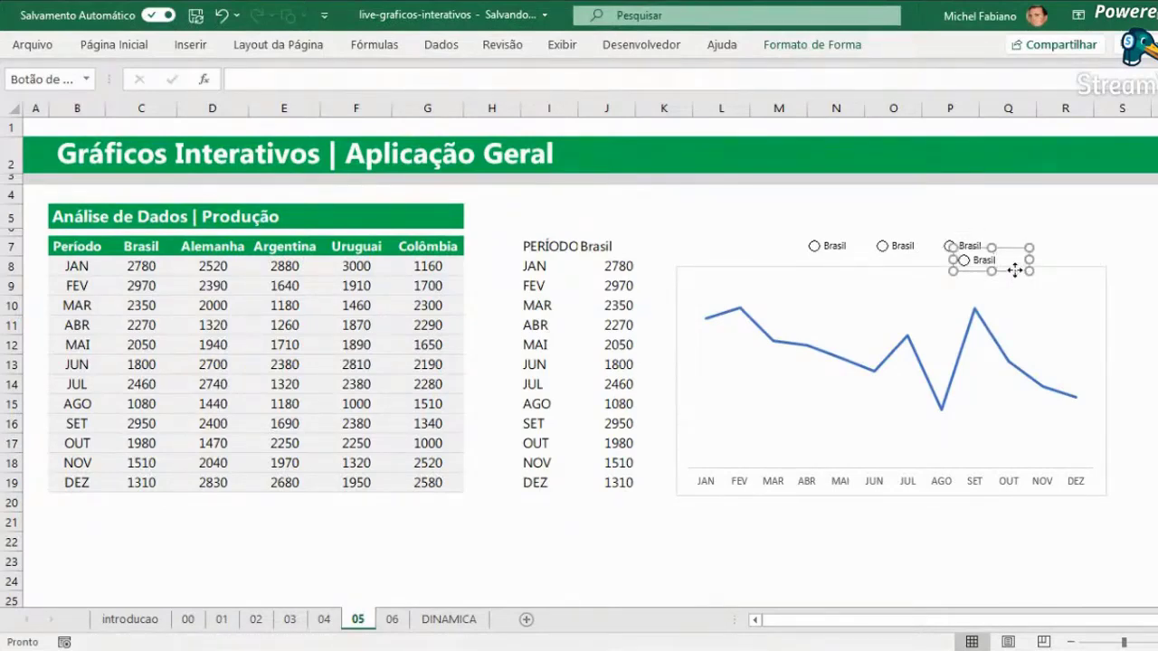
{"action": "left_click_drag", "start_coordinate": [1018, 275], "coordinate": [1066, 254]}
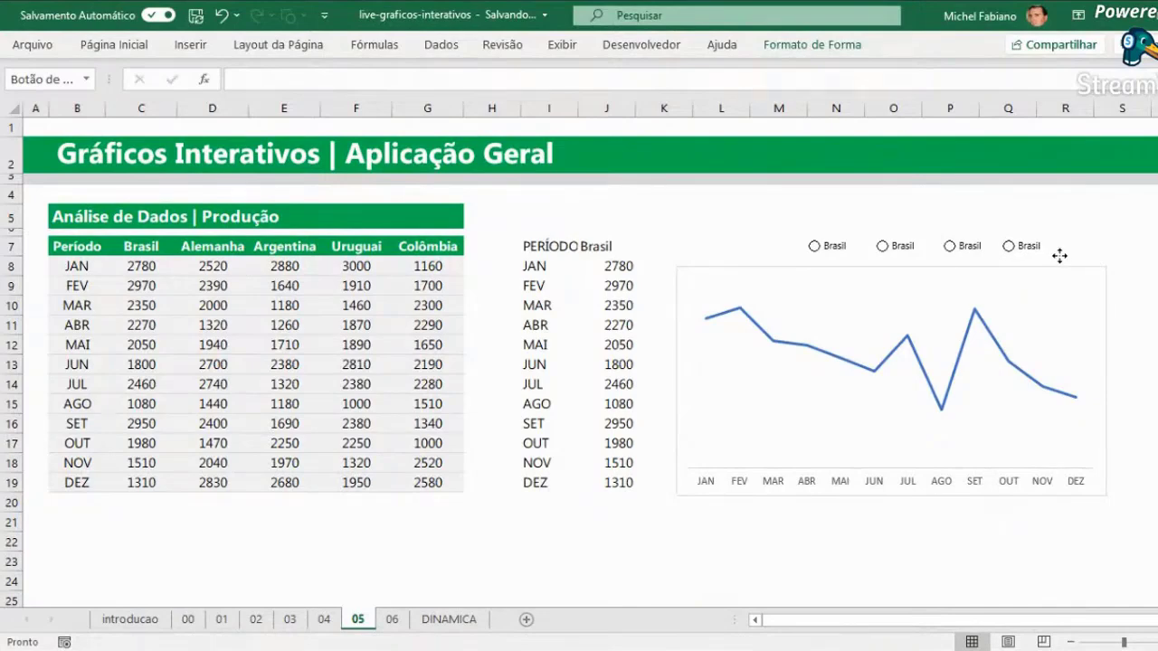
{"action": "left_click", "coordinate": [1059, 258], "text": "ctrl"}
{"action": "key", "text": "ctrl+d"}
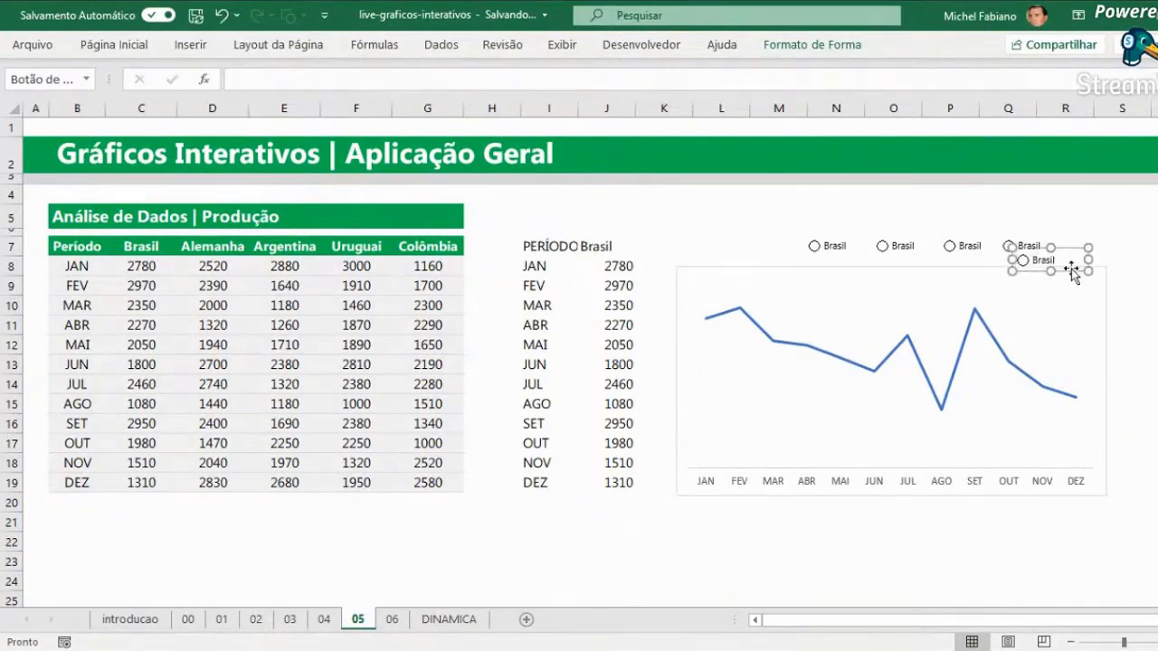
{"action": "left_click_drag", "start_coordinate": [1072, 273], "coordinate": [1119, 259]}
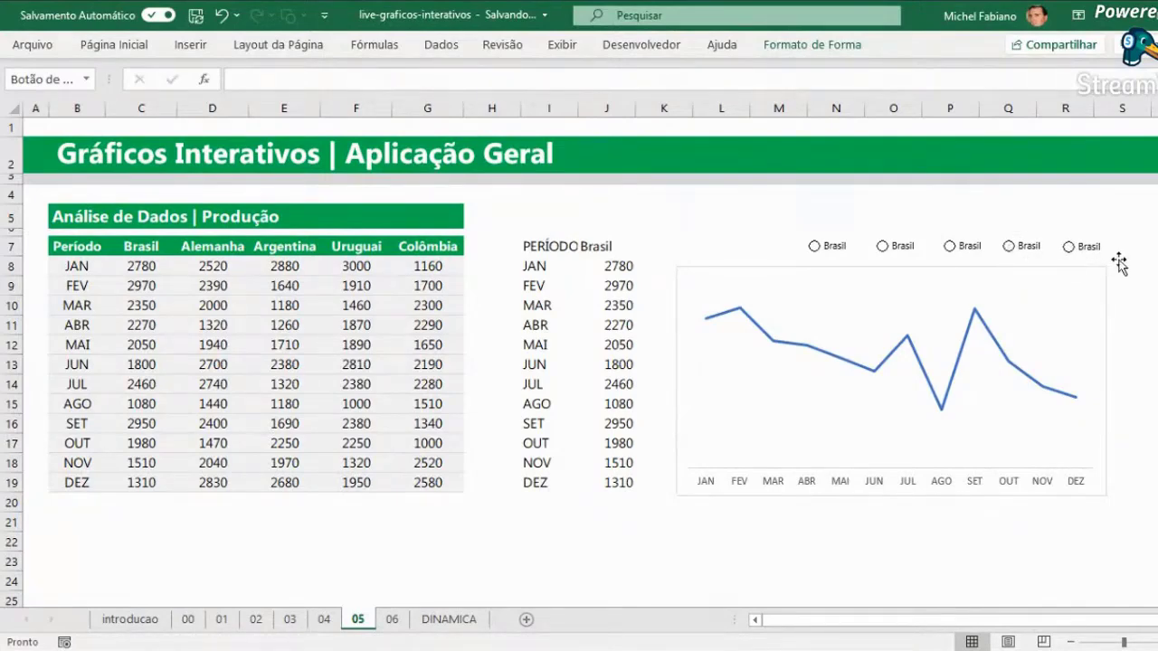
{"action": "left_click", "coordinate": [1118, 259], "text": "ctrl"}
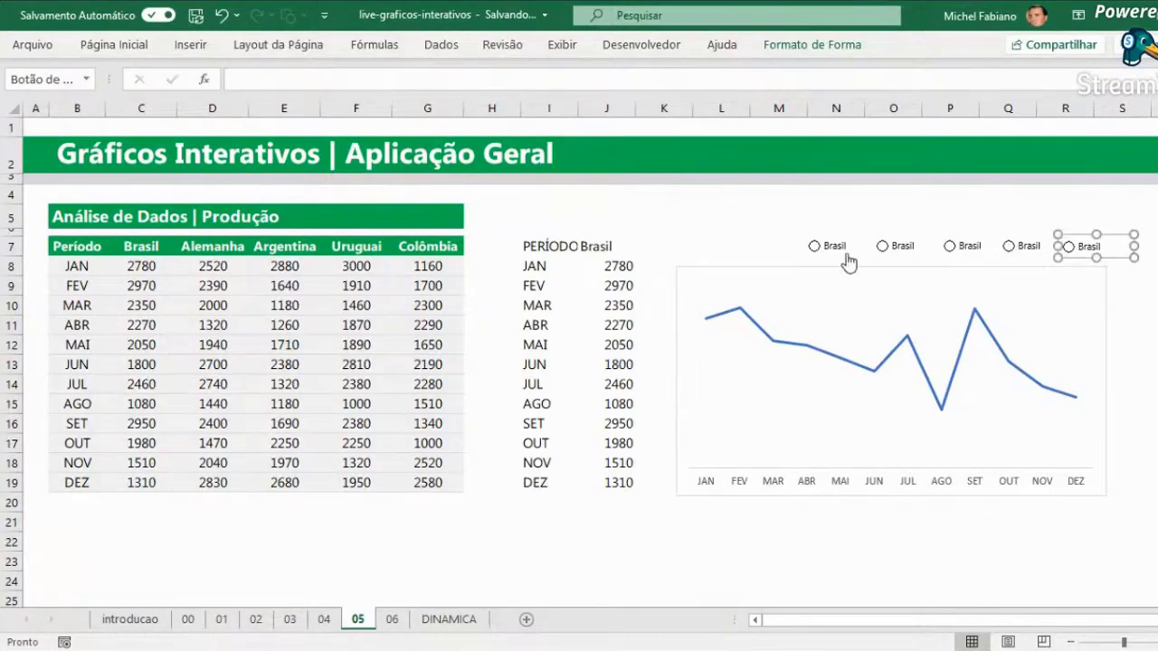
Relabel the second and third option buttons Alemanha and Argentina.
{"action": "right_click", "coordinate": [901, 256]}
{"action": "left_click", "coordinate": [940, 336]}
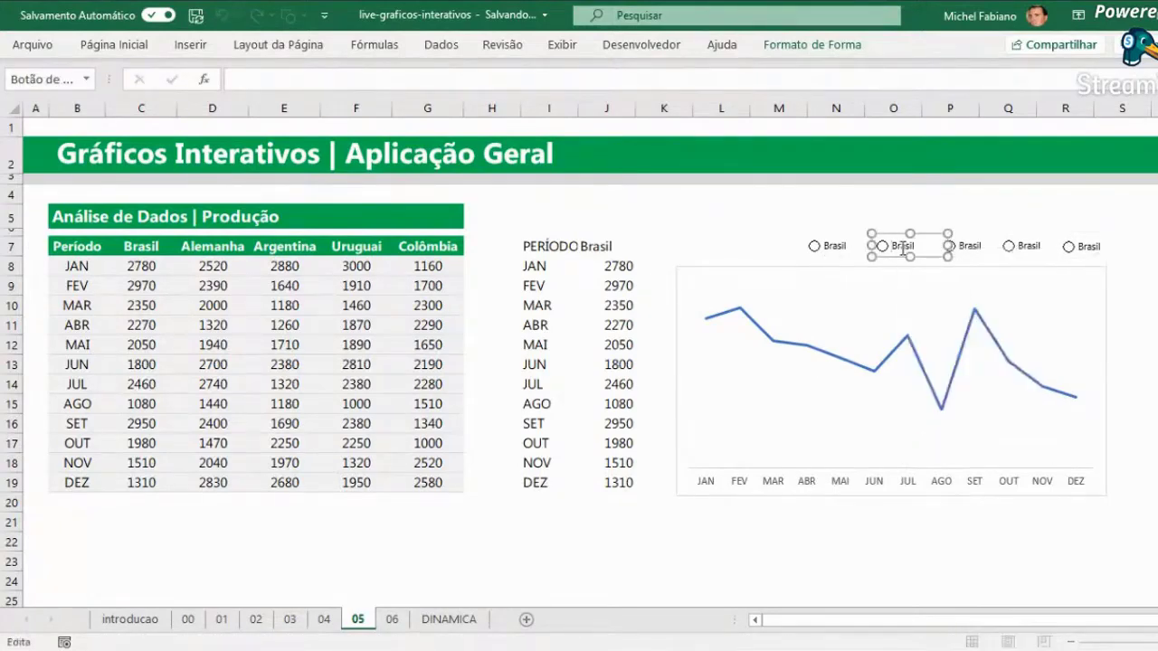
{"action": "key", "text": "BackSpace"}
{"action": "key", "text": "BackSpace"}
{"action": "key", "text": "BackSpace"}
{"action": "type", "text": "Alemanha"}
{"action": "left_click", "coordinate": [969, 246], "text": "ctrl"}
{"action": "left_click", "coordinate": [974, 245]}
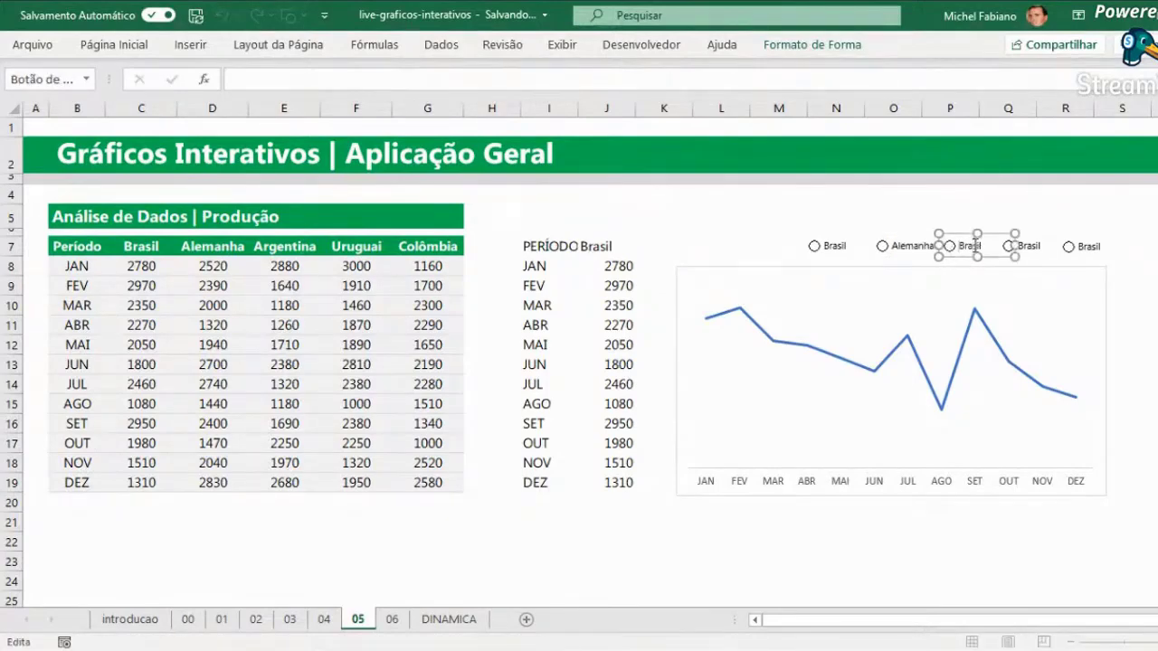
{"action": "key", "text": "BackSpace"}
{"action": "key", "text": "BackSpace"}
{"action": "key", "text": "BackSpace"}
{"action": "right_click", "coordinate": [1042, 249]}
{"action": "key", "text": "Escape"}
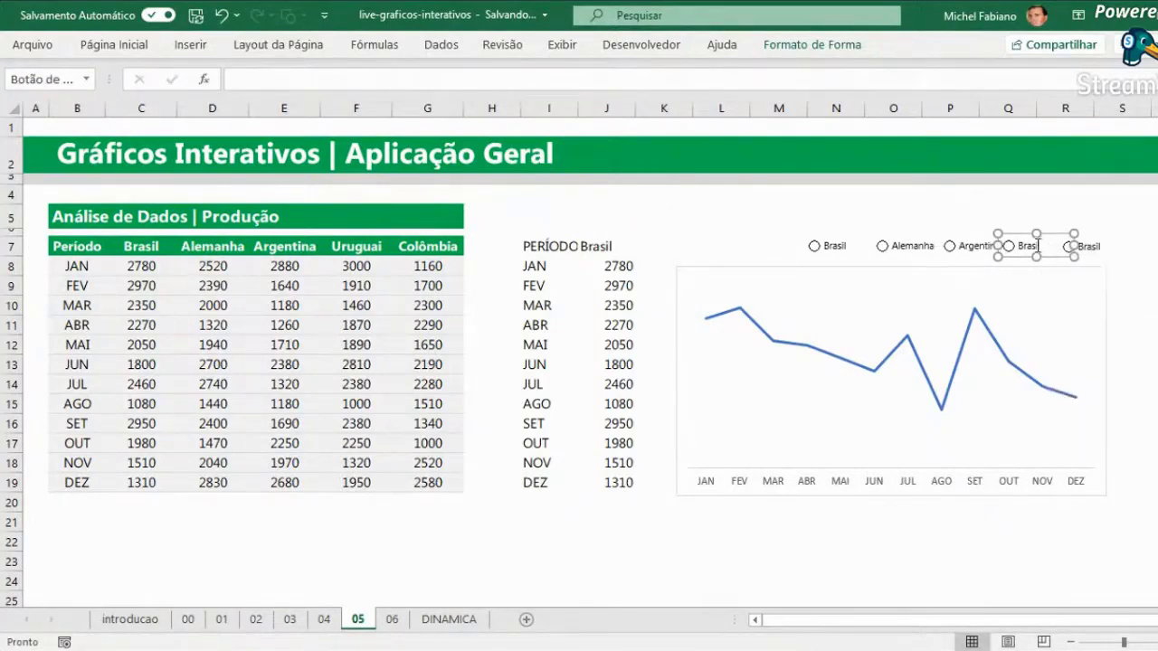
Relabel the fourth and fifth option buttons Uruguai and Colômbia.
{"action": "left_click", "coordinate": [1038, 246]}
{"action": "key", "text": "Delete"}
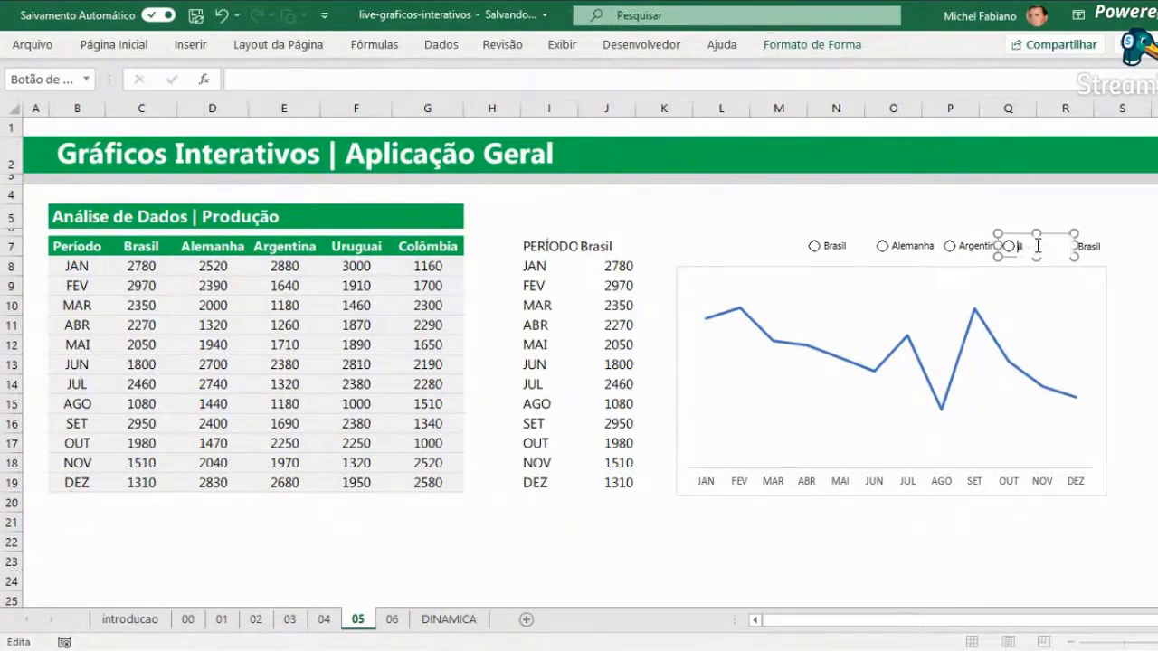
{"action": "key", "text": "Delete"}
{"action": "right_click", "coordinate": [1092, 251]}
{"action": "left_click", "coordinate": [1108, 249]}
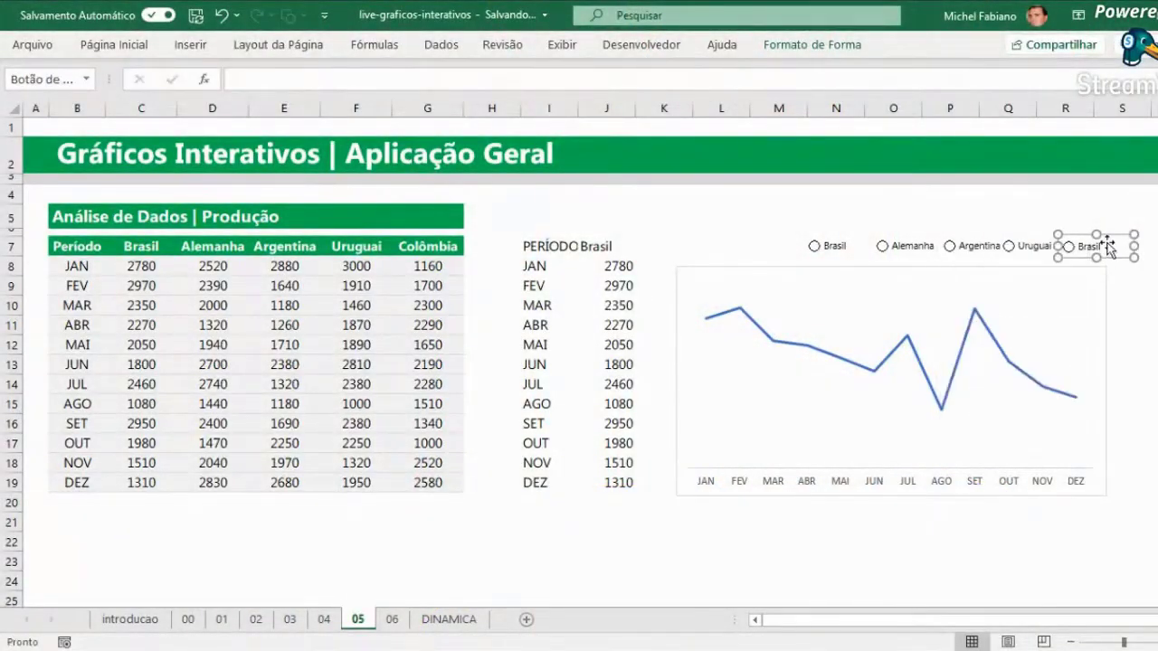
{"action": "left_click", "coordinate": [1097, 246]}
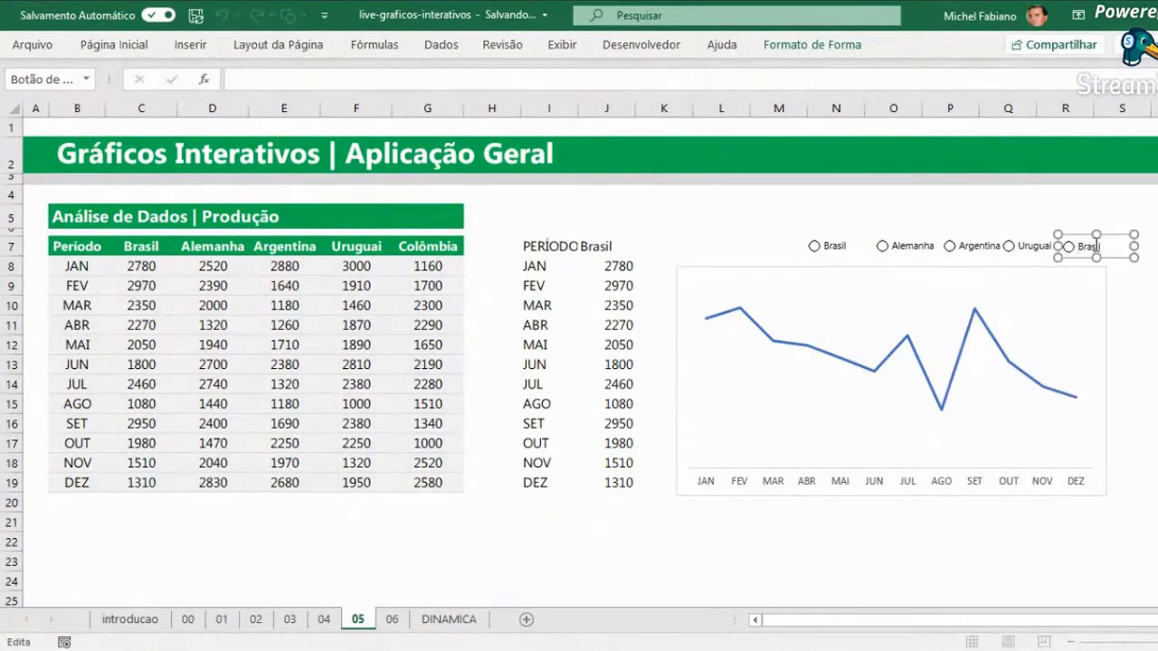
{"action": "key", "text": "BackSpace"}
{"action": "key", "text": "BackSpace"}
{"action": "type", "text": "a"}
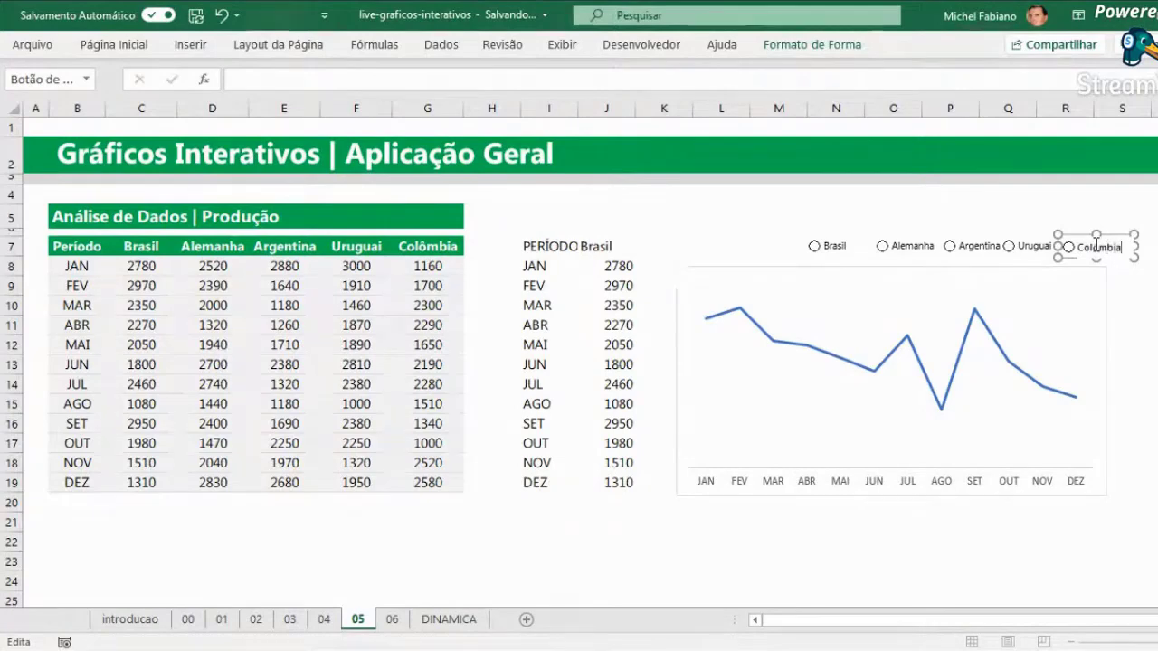
{"action": "left_click", "coordinate": [1144, 280]}
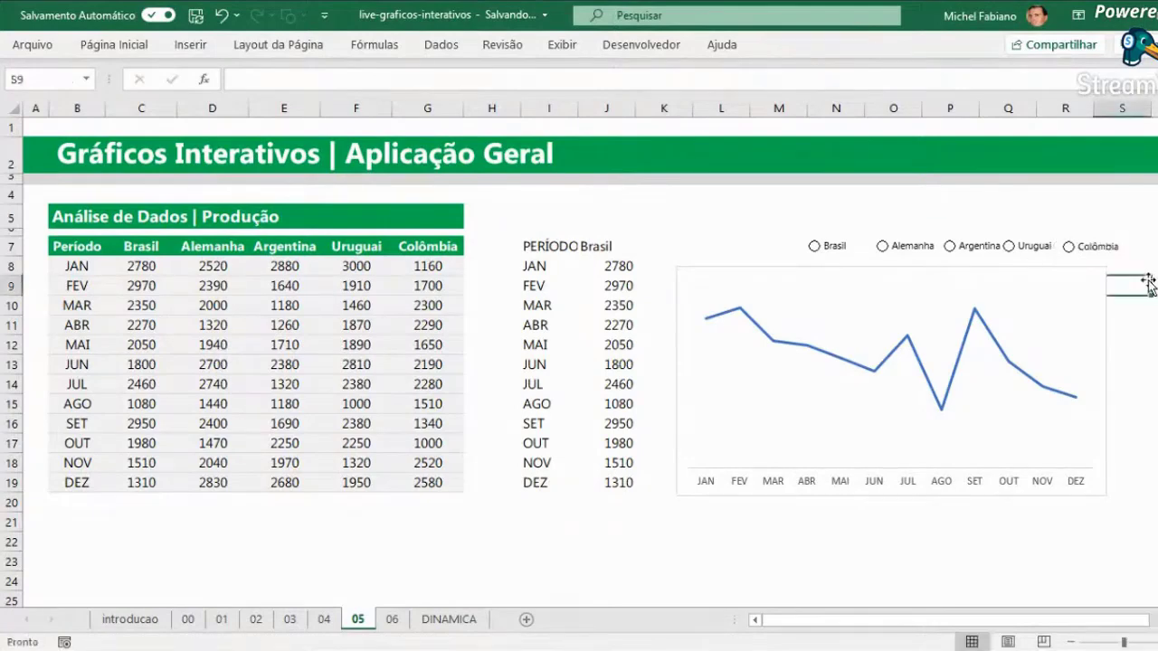
Set the option buttons' Vínculo da célula to $B$21 in Formatar controle.
{"action": "right_click", "coordinate": [840, 254]}
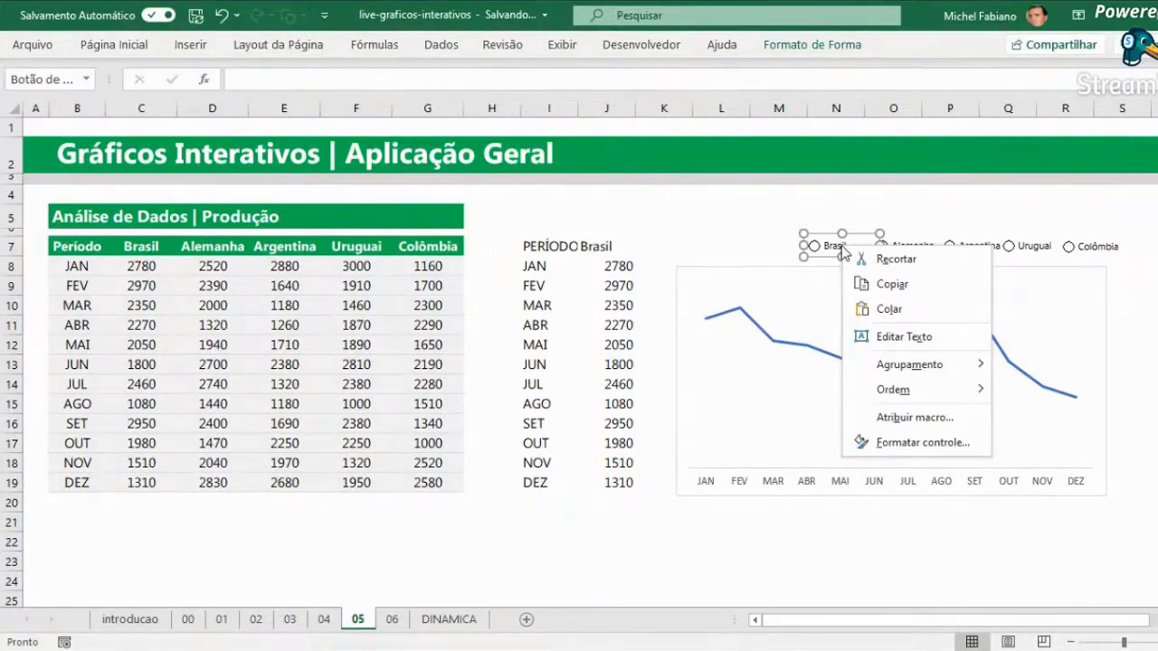
{"action": "left_click", "coordinate": [922, 442]}
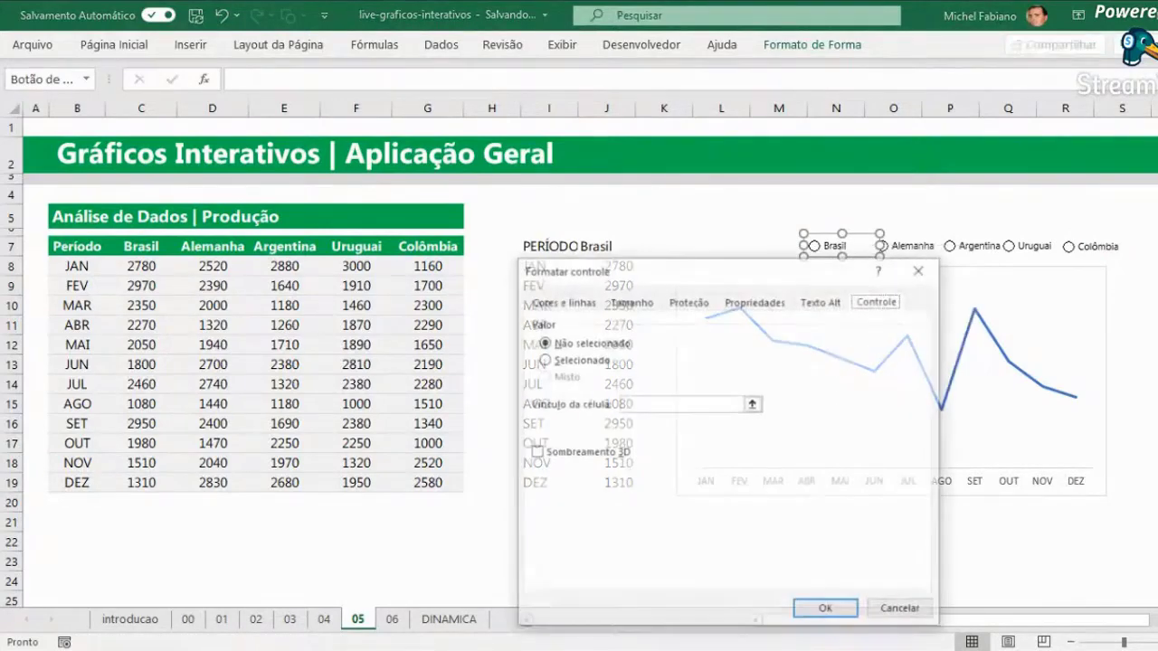
{"action": "left_click", "coordinate": [681, 404]}
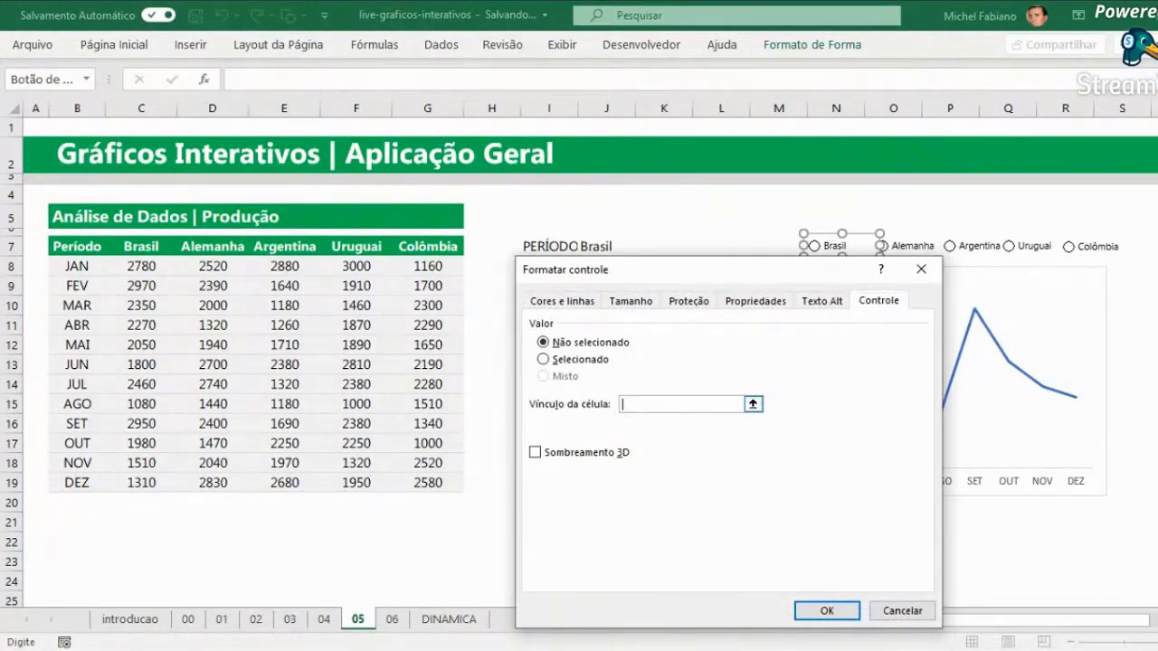
{"action": "left_click", "coordinate": [80, 523]}
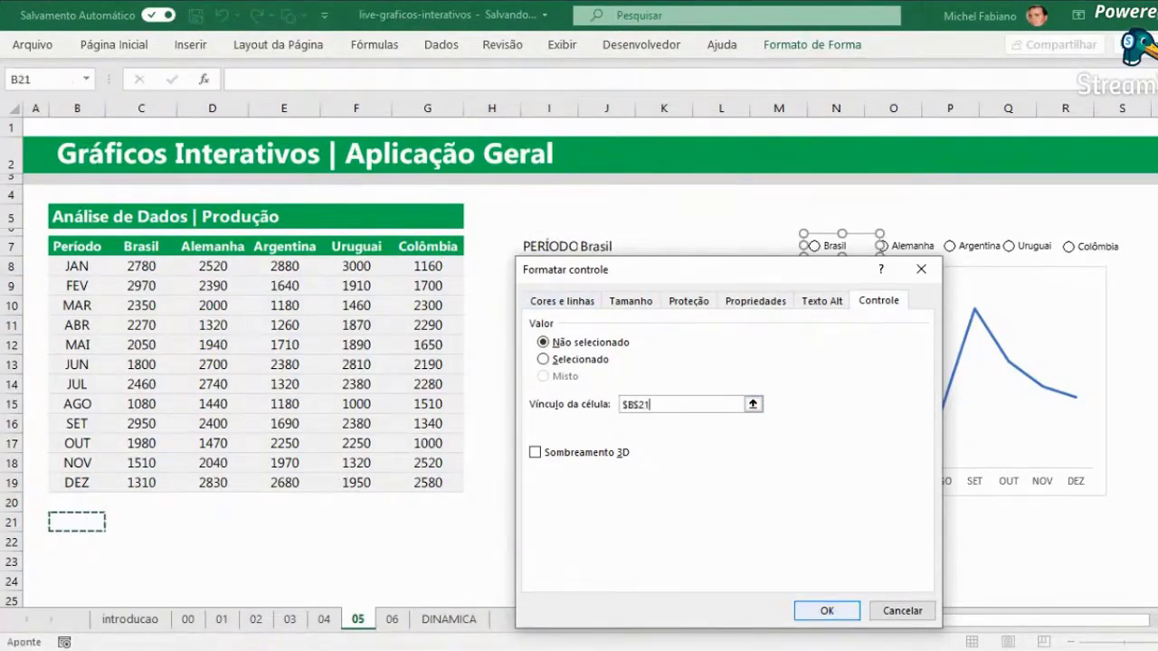
{"action": "left_click", "coordinate": [827, 611]}
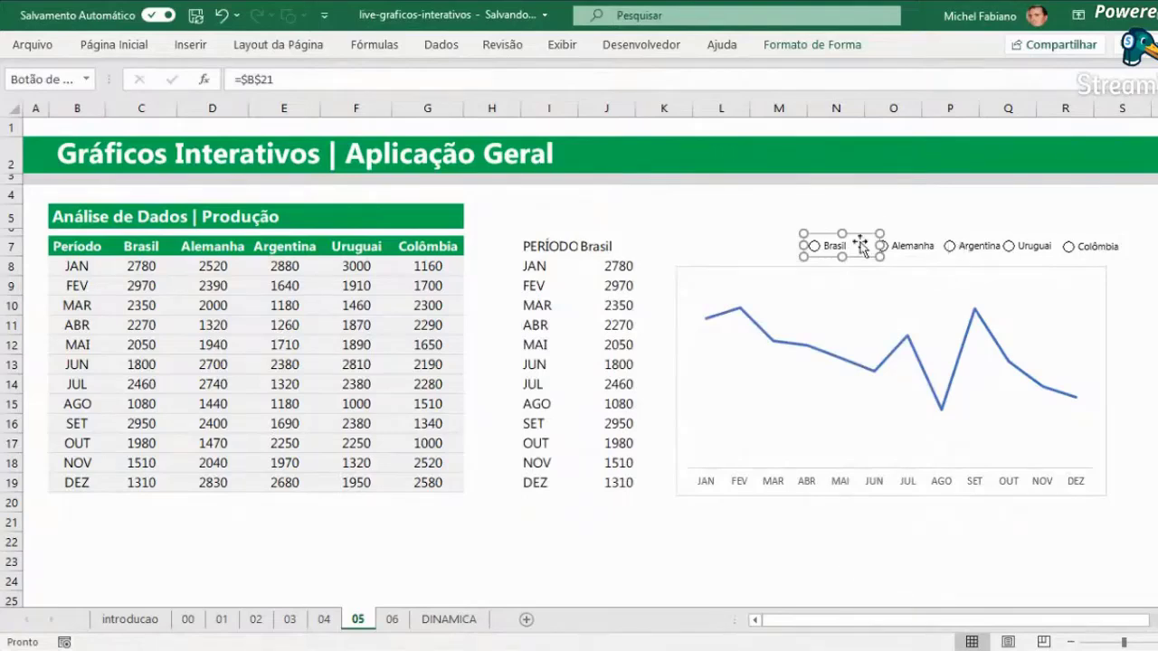
Test the buttons by choosing Brasil, Alemanha, then Colômbia, leaving 5 in B21.
{"action": "left_click", "coordinate": [786, 217]}
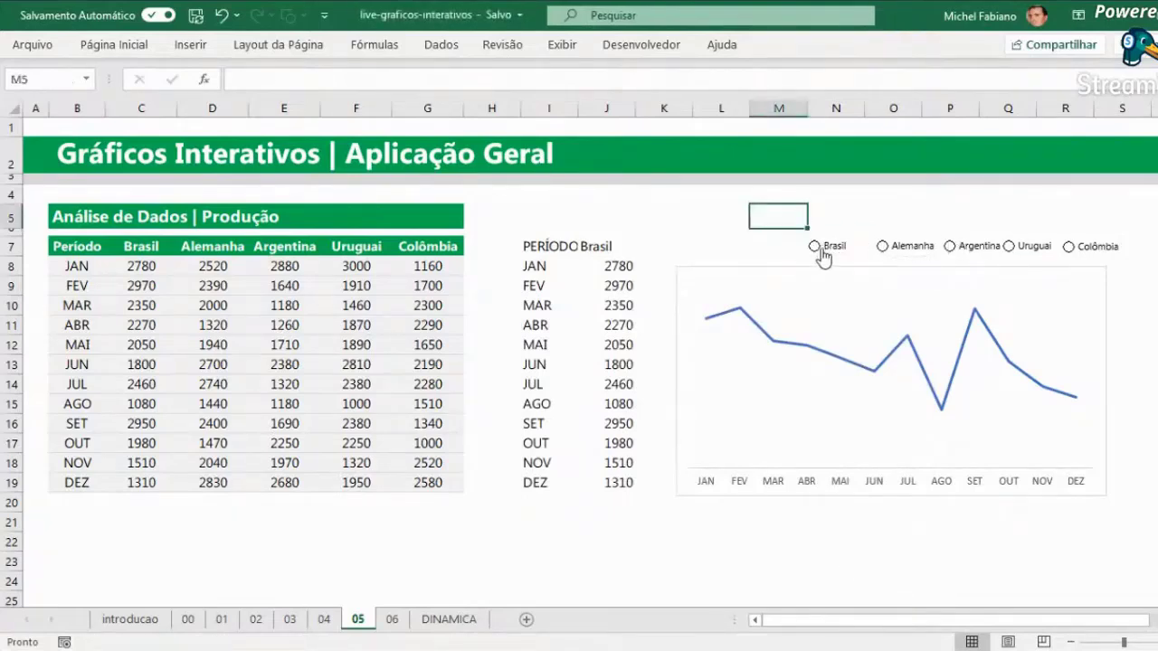
{"action": "left_click", "coordinate": [814, 248]}
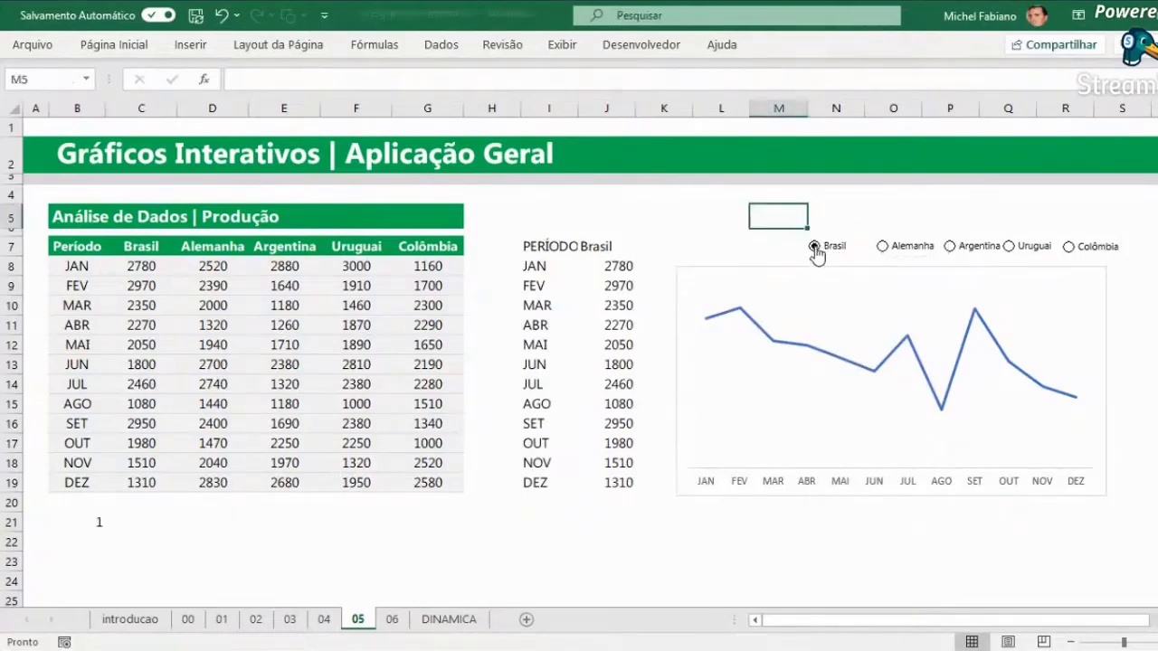
{"action": "left_click", "coordinate": [883, 248]}
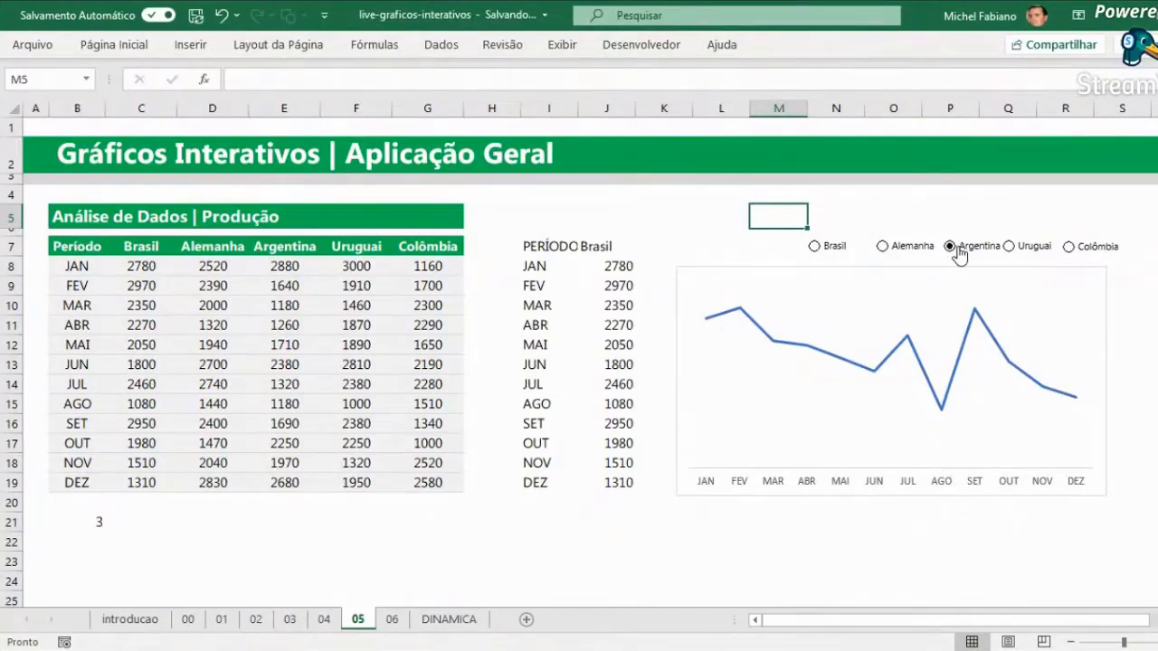
{"action": "left_click", "coordinate": [1086, 250]}
Enter =INDICE(C7:G7;;B21) in C21 so it shows Colômbia.
{"action": "left_click", "coordinate": [138, 523]}
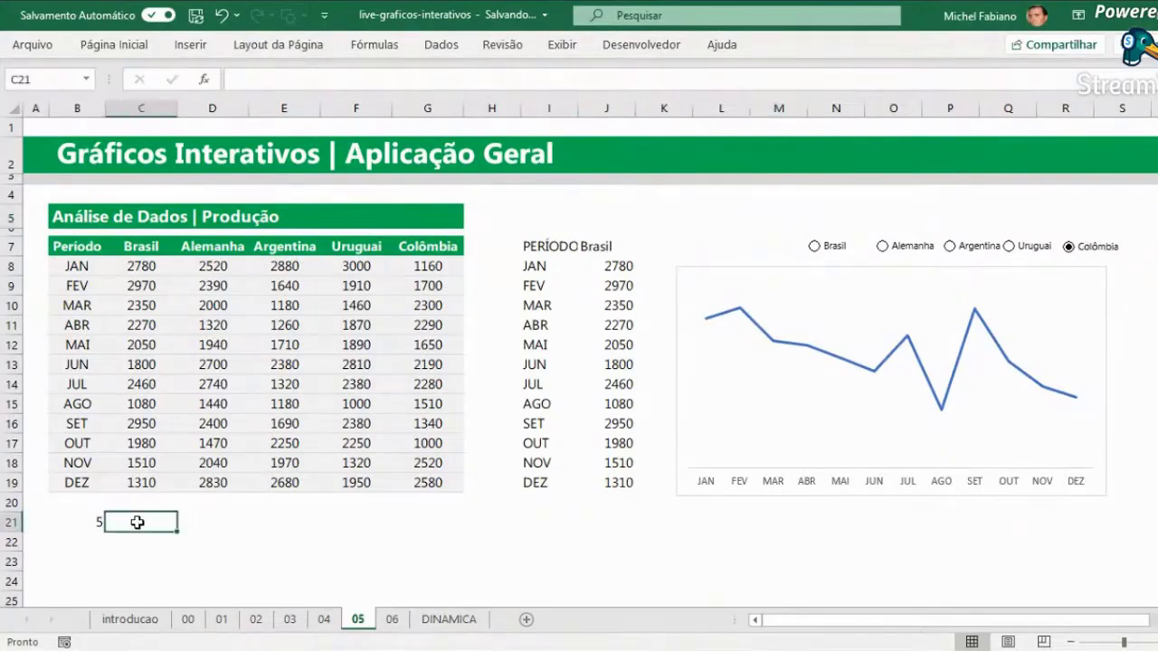
{"action": "type", "text": "="}
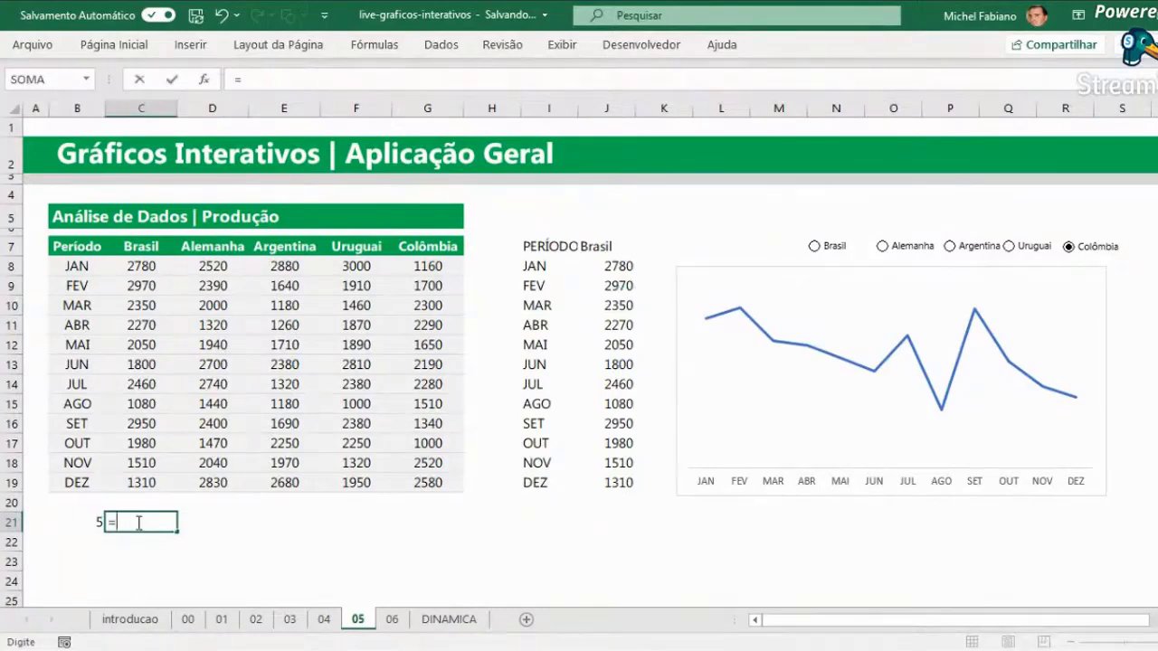
{"action": "type", "text": "indice("}
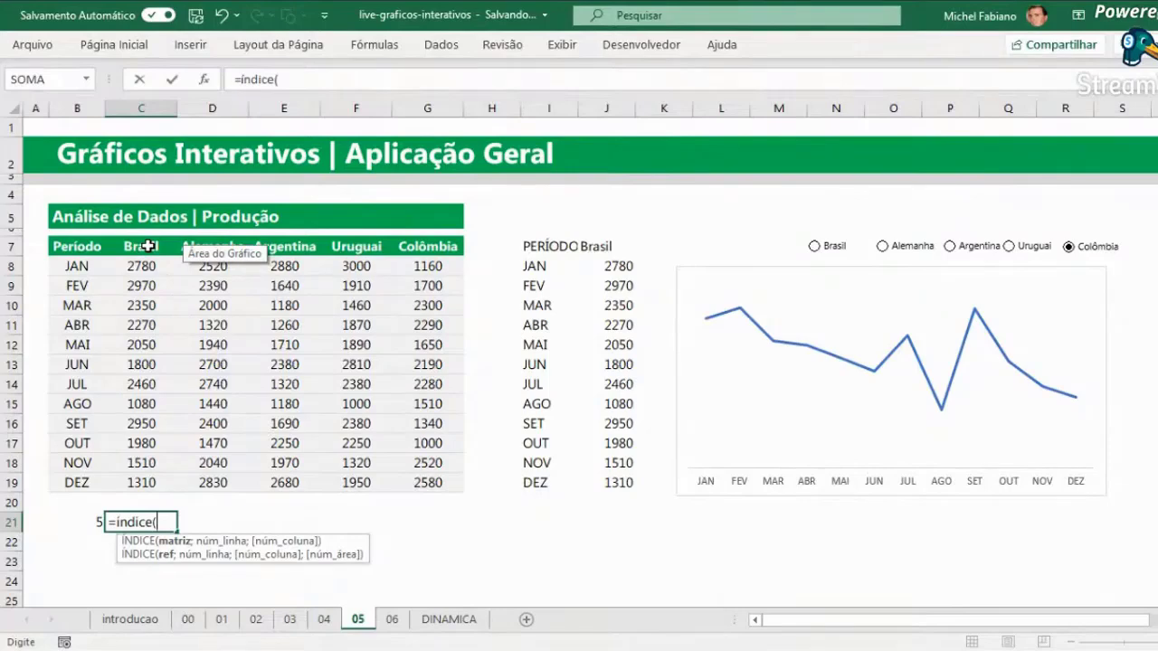
{"action": "left_click_drag", "start_coordinate": [147, 246], "coordinate": [441, 249]}
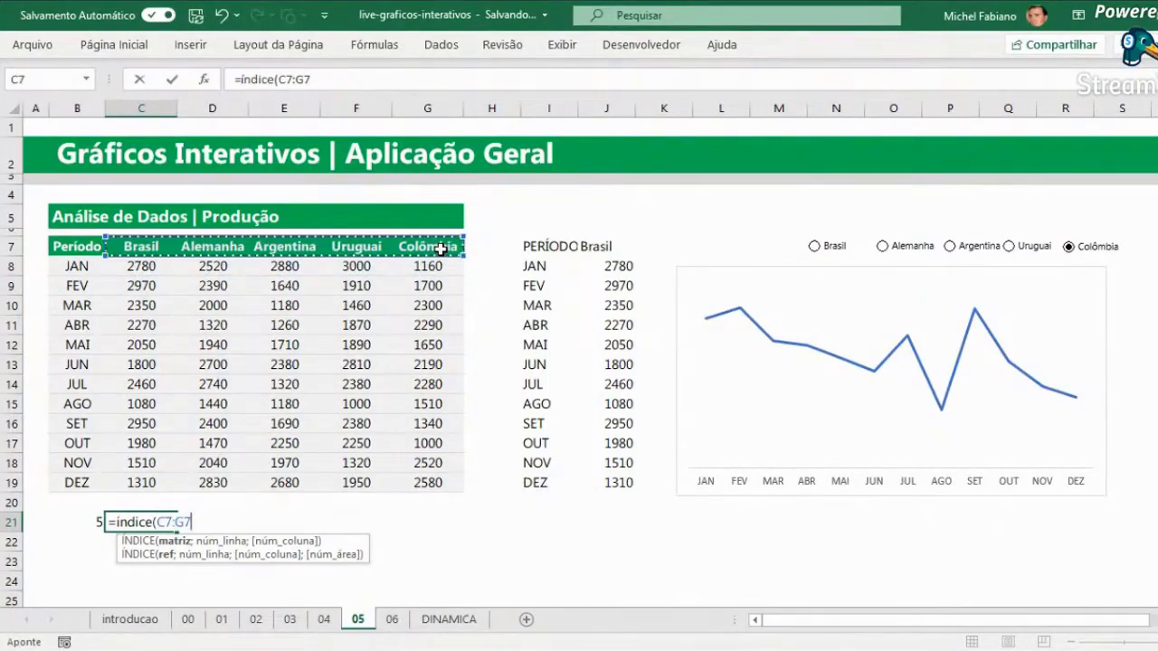
{"action": "type", "text": ";"}
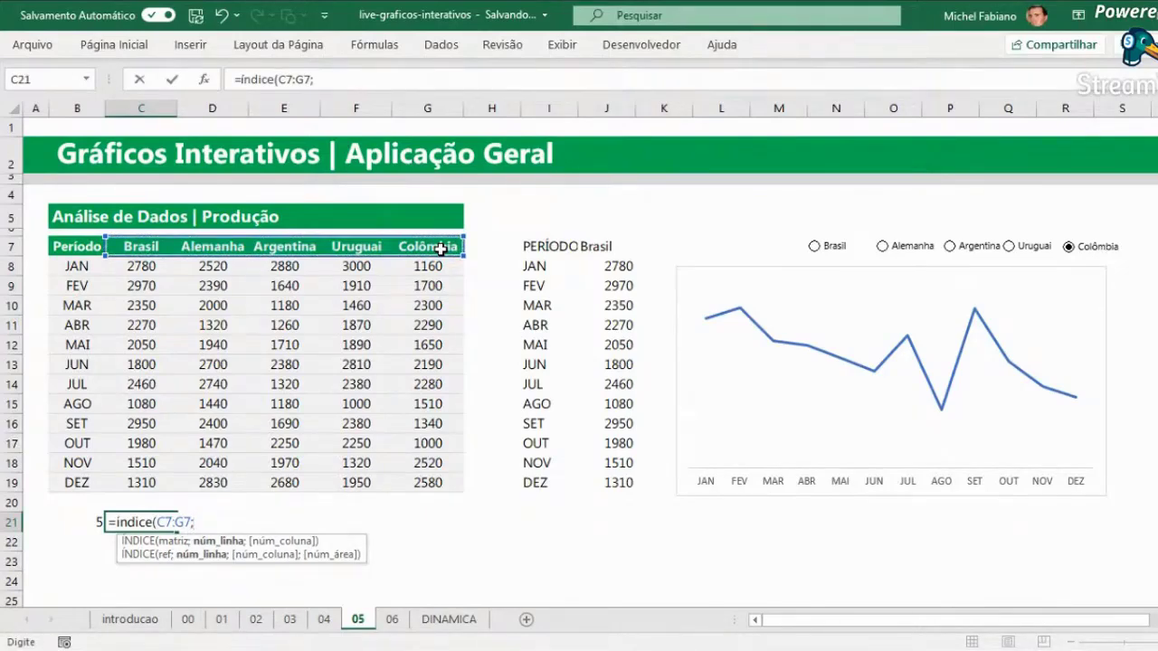
{"action": "type", "text": ";"}
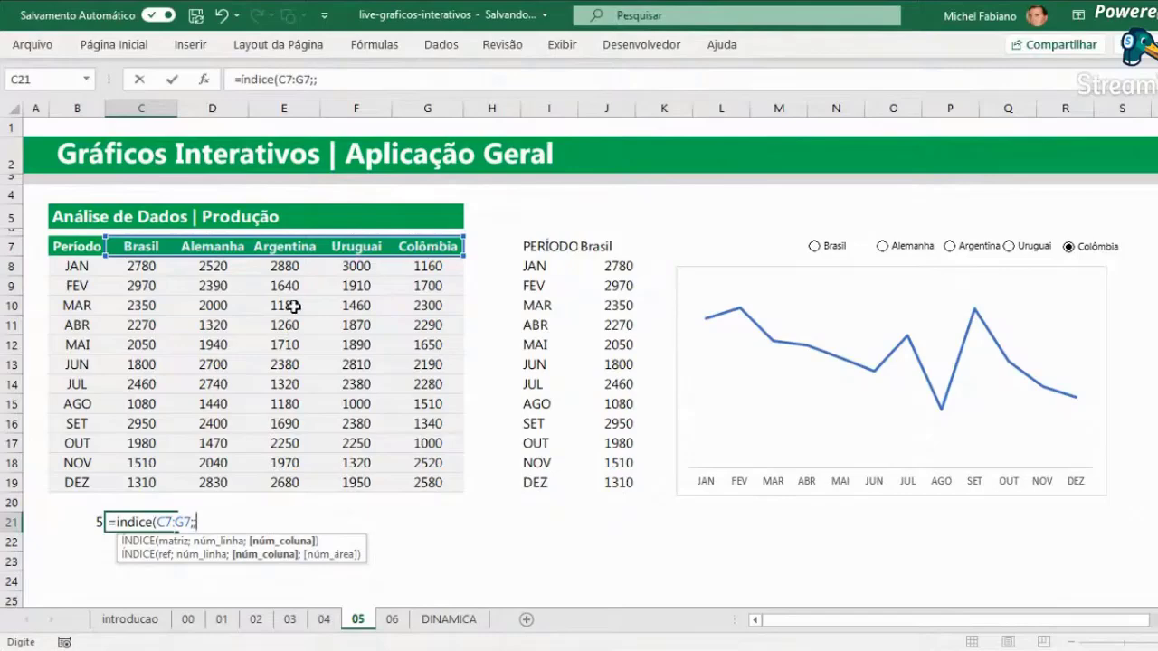
{"action": "left_click", "coordinate": [82, 522]}
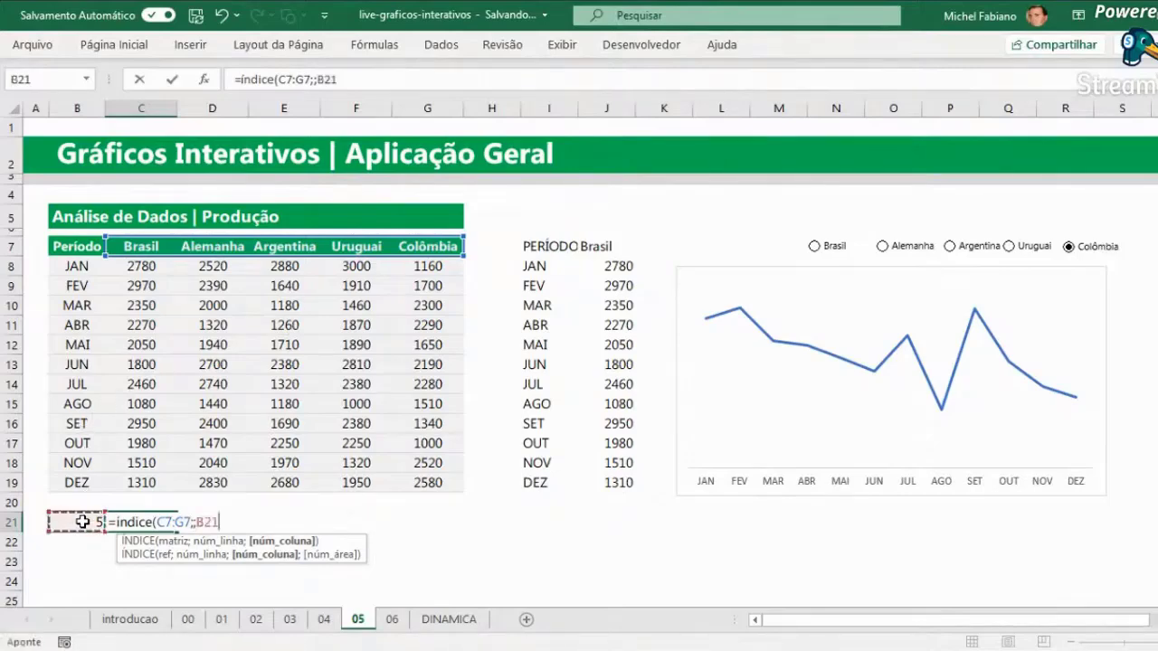
{"action": "type", "text": ")"}
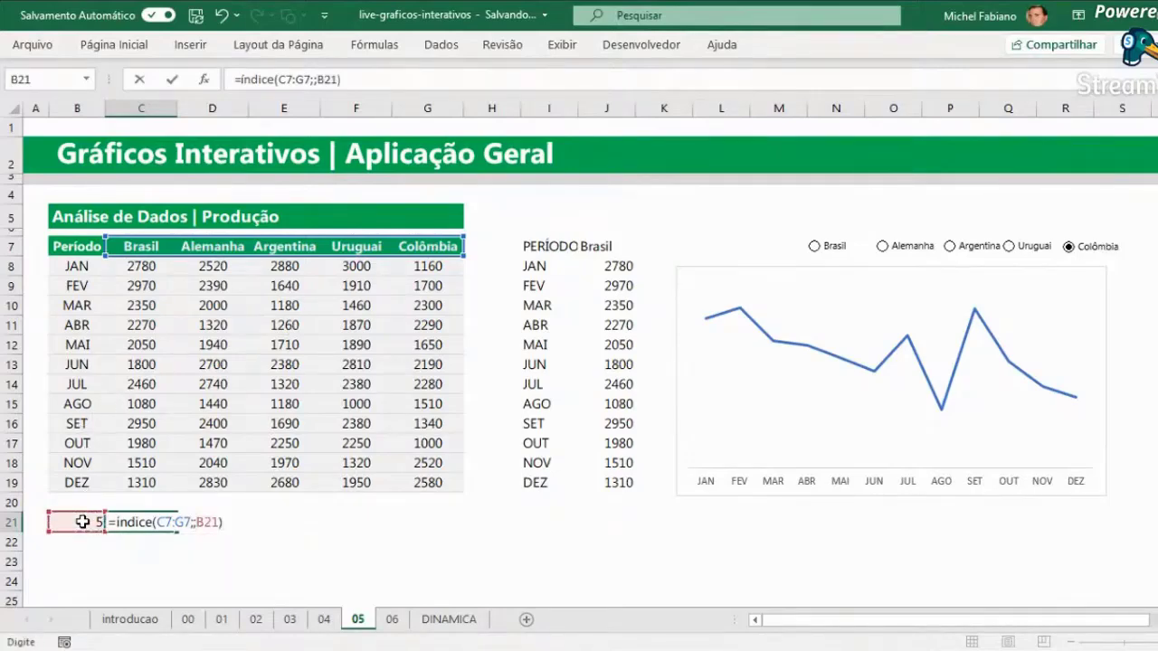
{"action": "key", "text": "Return"}
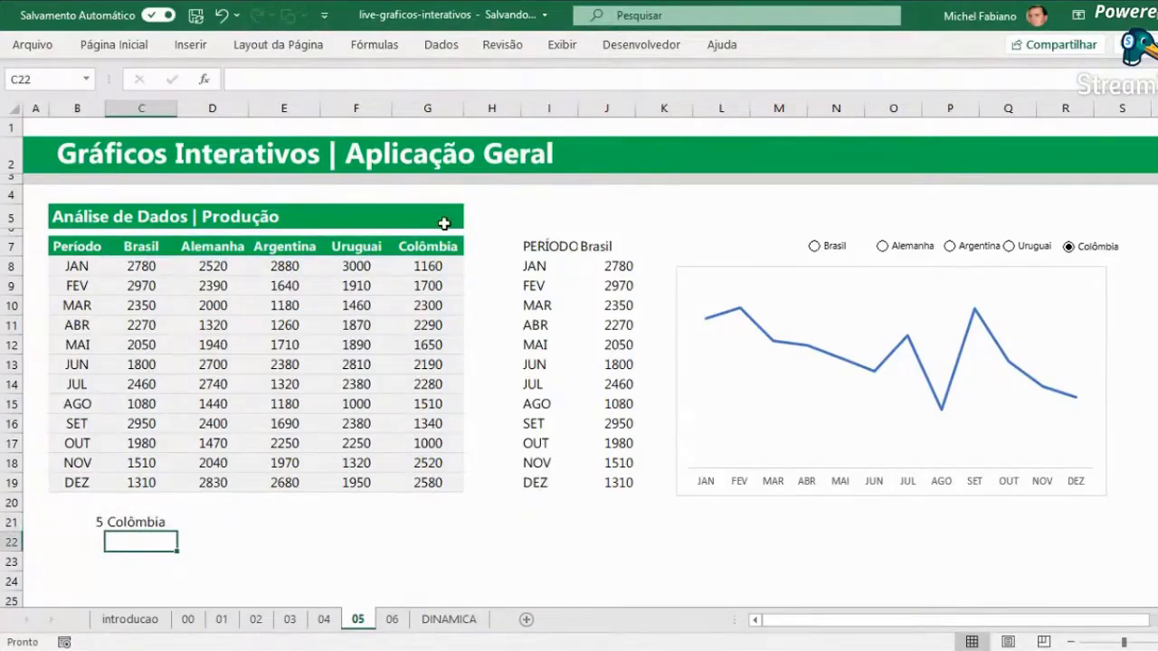
With Brasil chosen, link the J7 header to the selected country using =C21.
{"action": "left_click", "coordinate": [827, 250]}
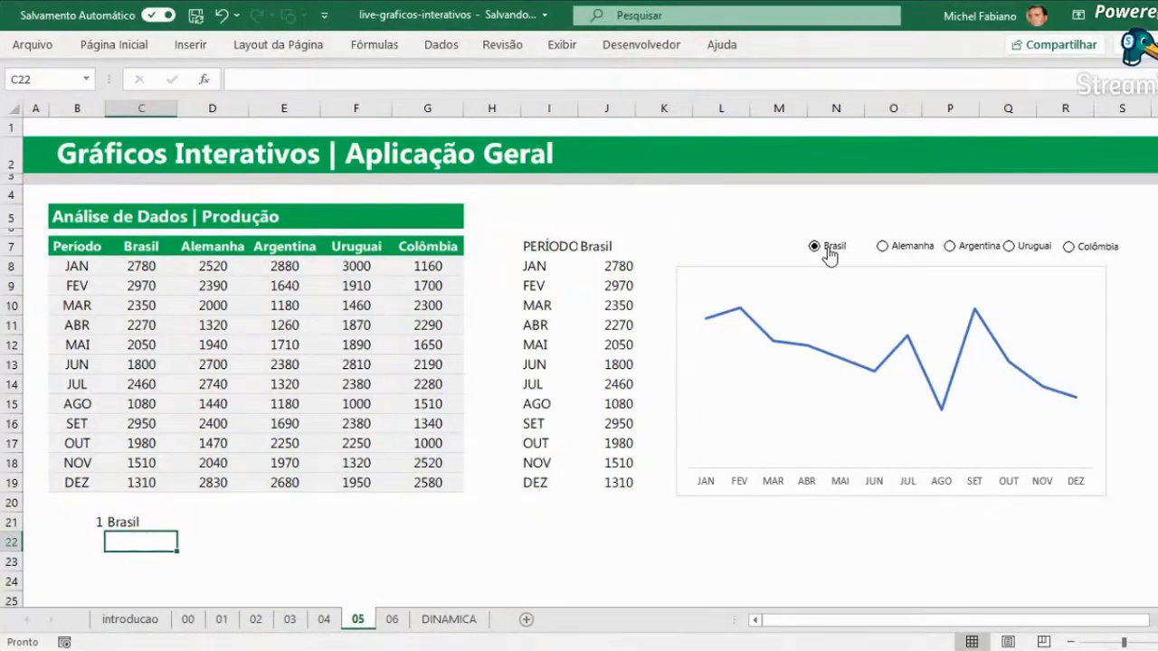
{"action": "left_click", "coordinate": [624, 250]}
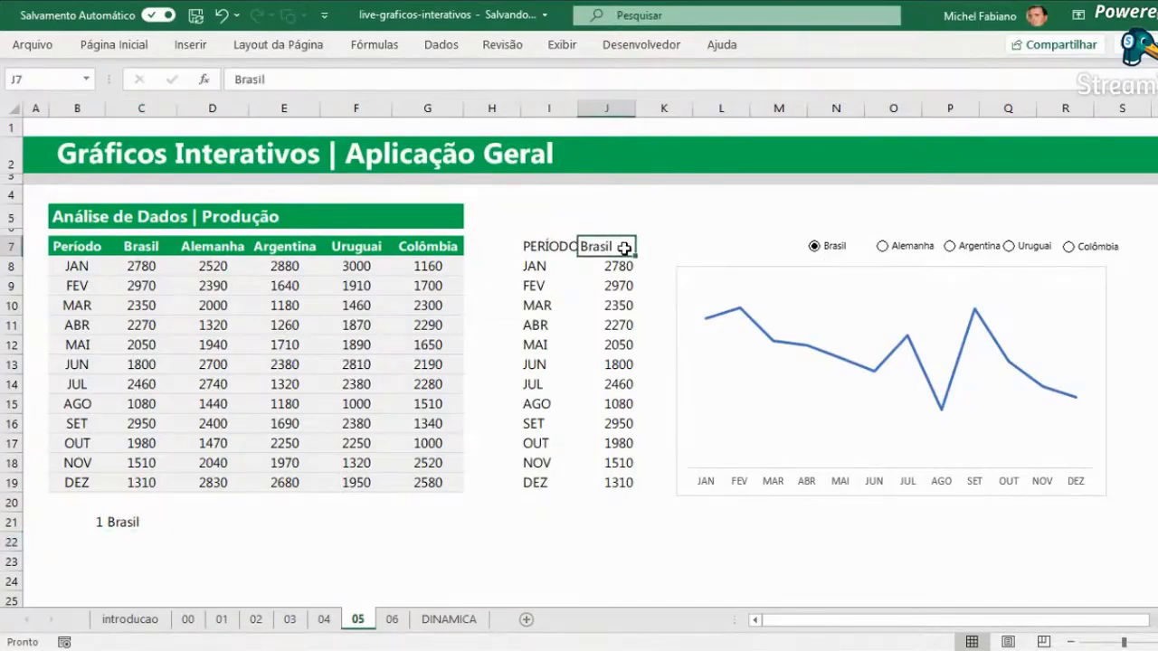
{"action": "type", "text": "="}
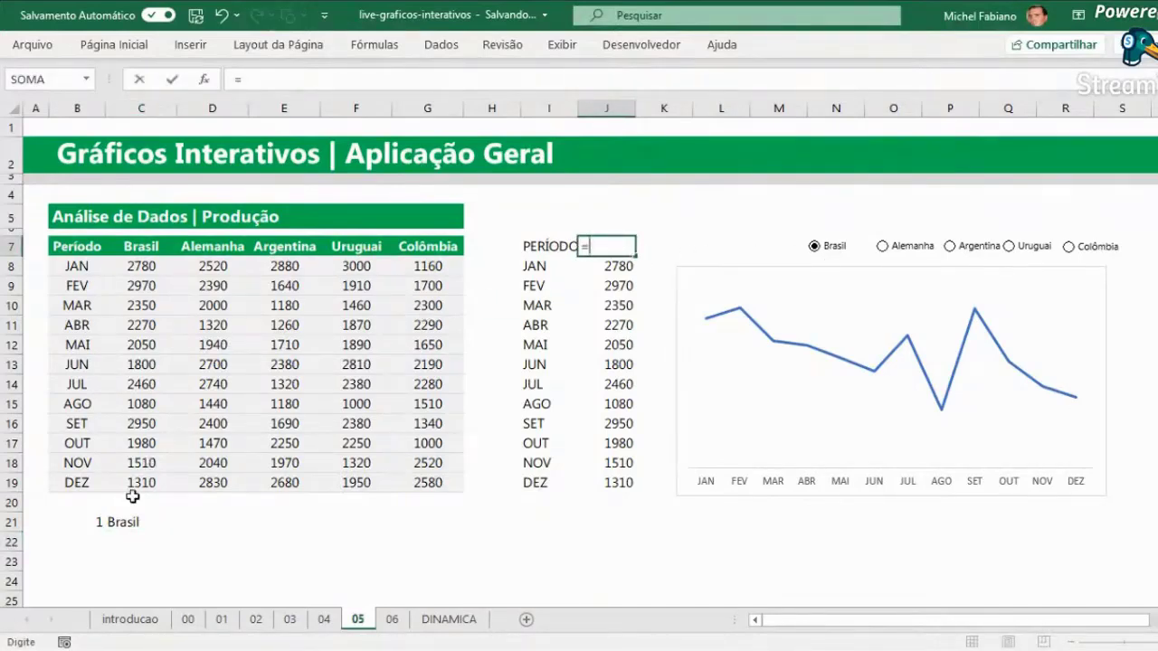
{"action": "left_click", "coordinate": [127, 522]}
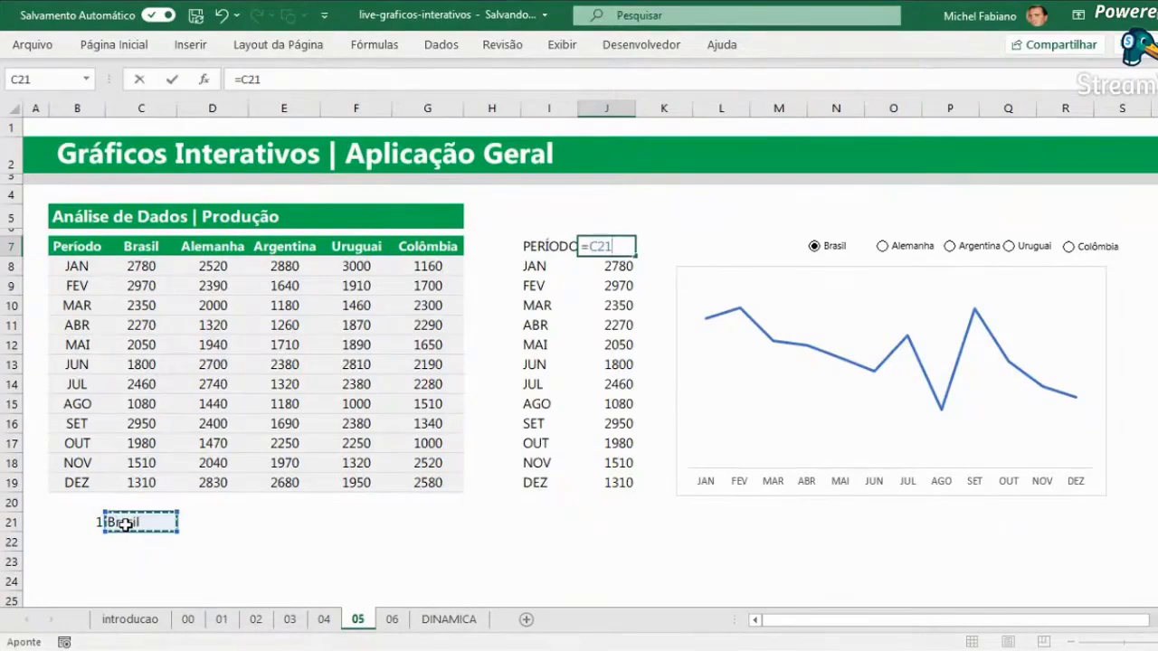
{"action": "key", "text": "Return"}
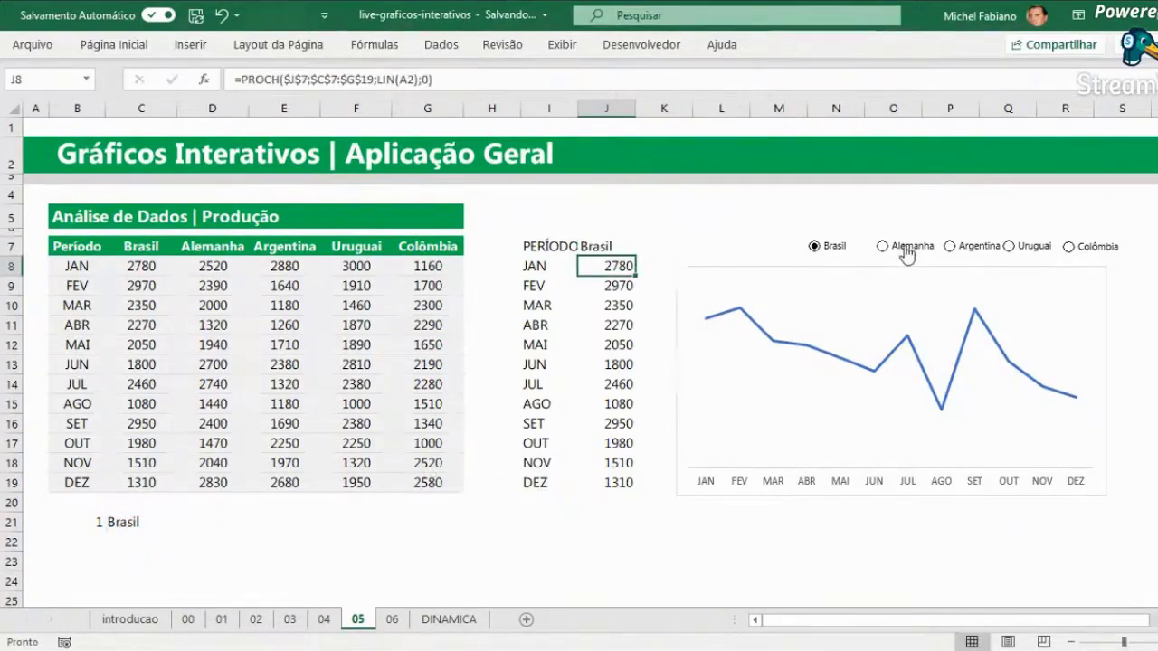
Test the Alemanha, Argentina, Uruguai and Colômbia buttons, ending on Colômbia, and select the chart.
{"action": "left_click", "coordinate": [907, 249]}
{"action": "left_click", "coordinate": [981, 251]}
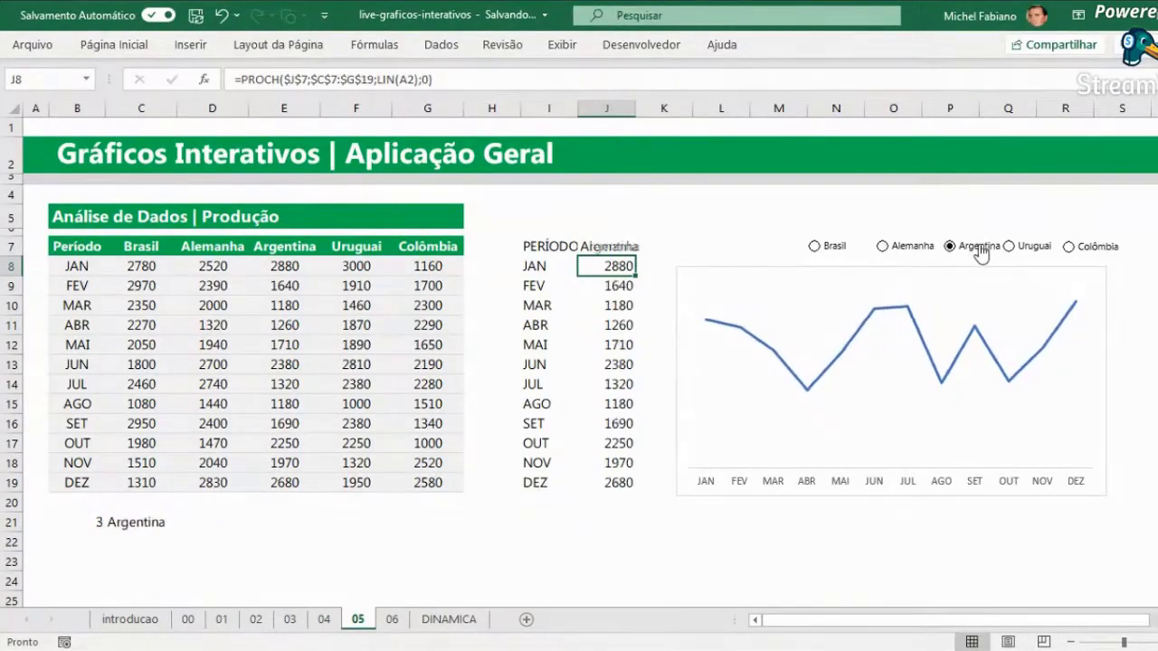
{"action": "left_click", "coordinate": [1020, 251]}
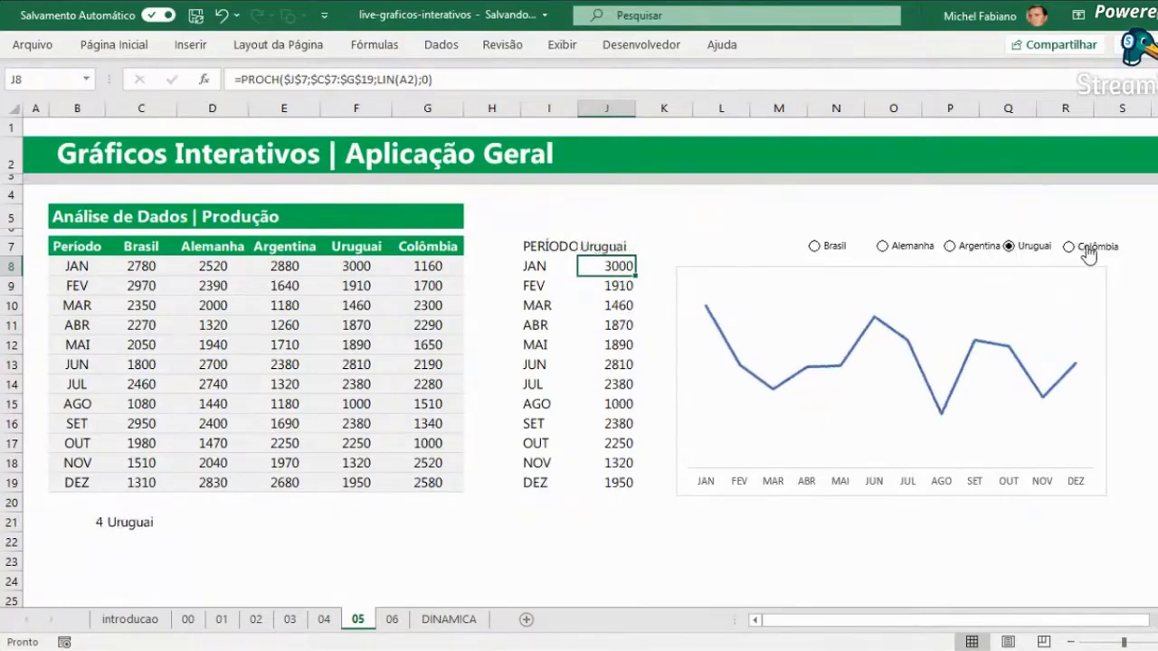
{"action": "left_click", "coordinate": [1086, 251]}
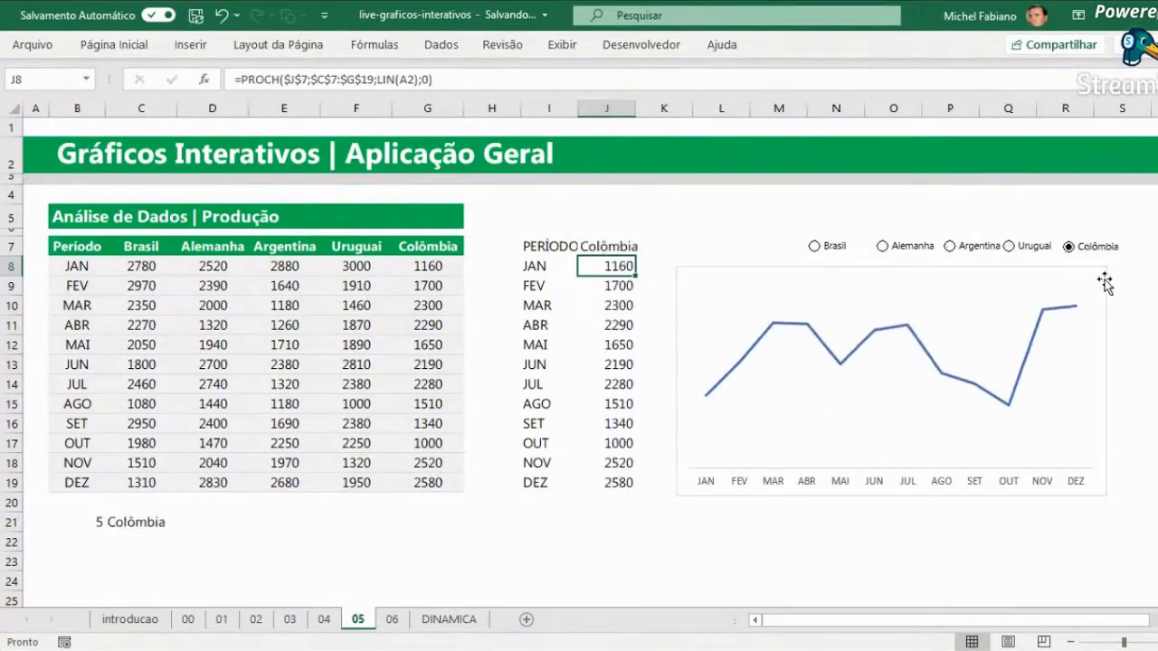
{"action": "left_click", "coordinate": [1104, 281]}
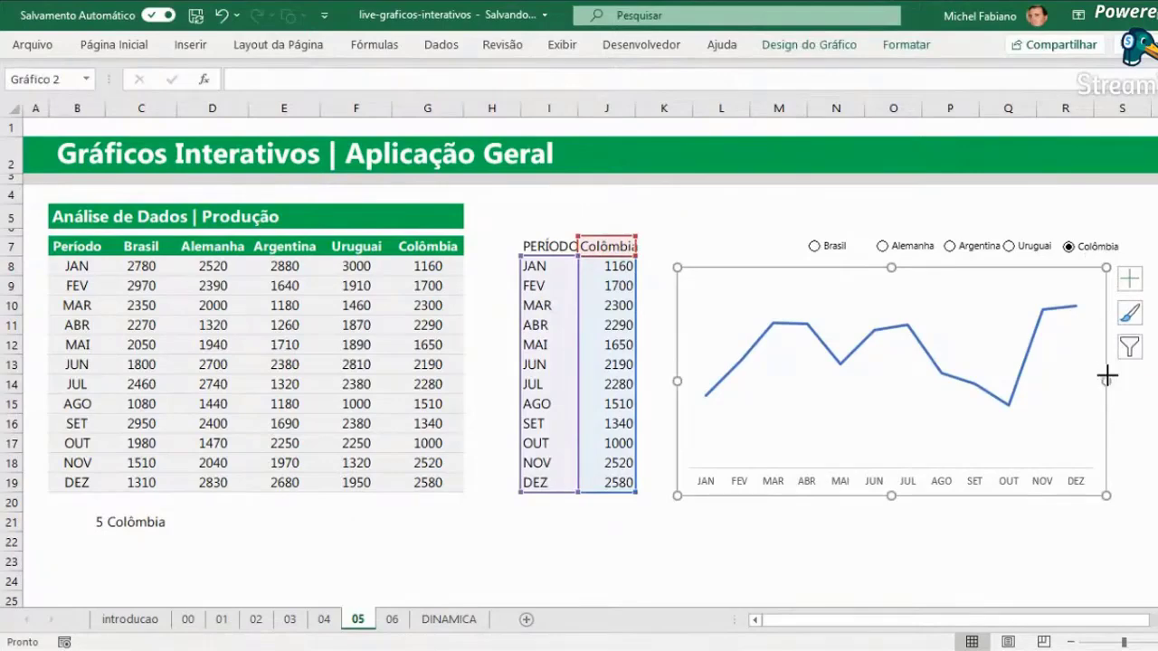
Widen the chart to the right and nudge the Brasil and Alemanha buttons left into line.
{"action": "left_click_drag", "start_coordinate": [1107, 374], "coordinate": [1156, 374]}
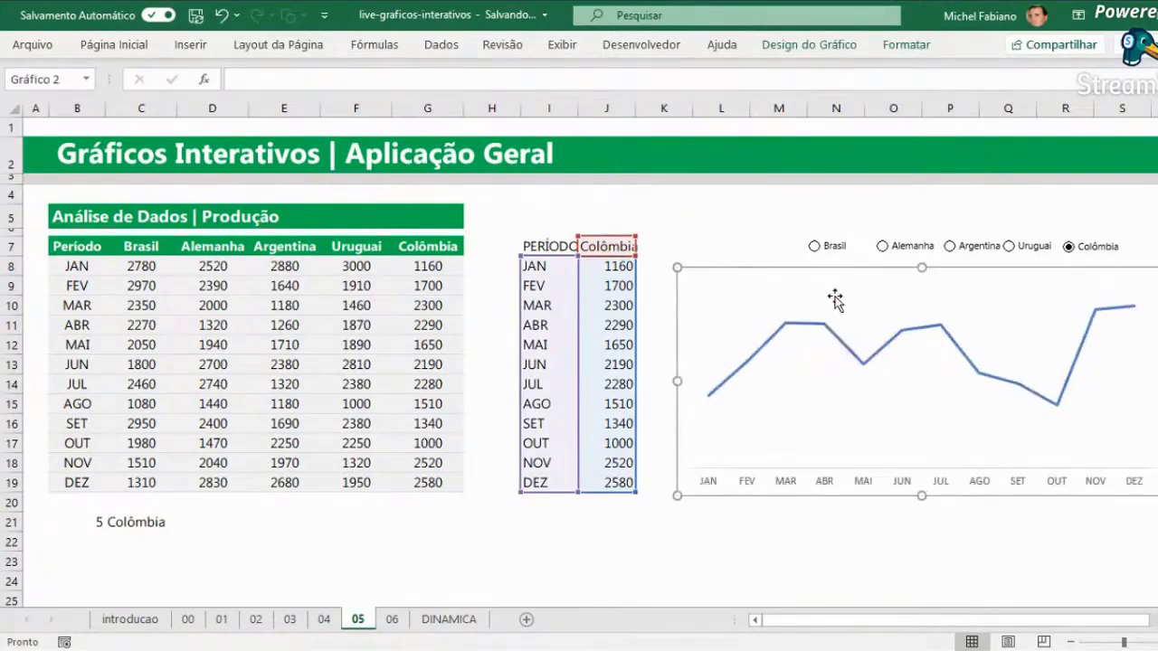
{"action": "right_click", "coordinate": [845, 242]}
{"action": "key", "text": "Escape"}
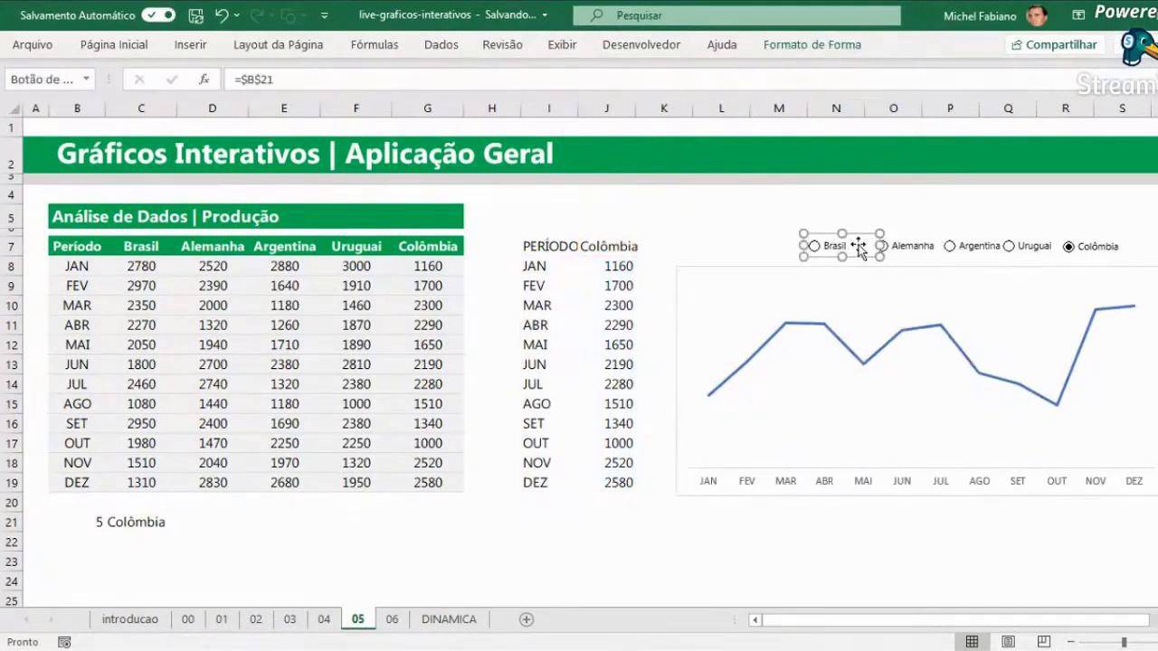
{"action": "left_click_drag", "start_coordinate": [859, 249], "coordinate": [847, 252]}
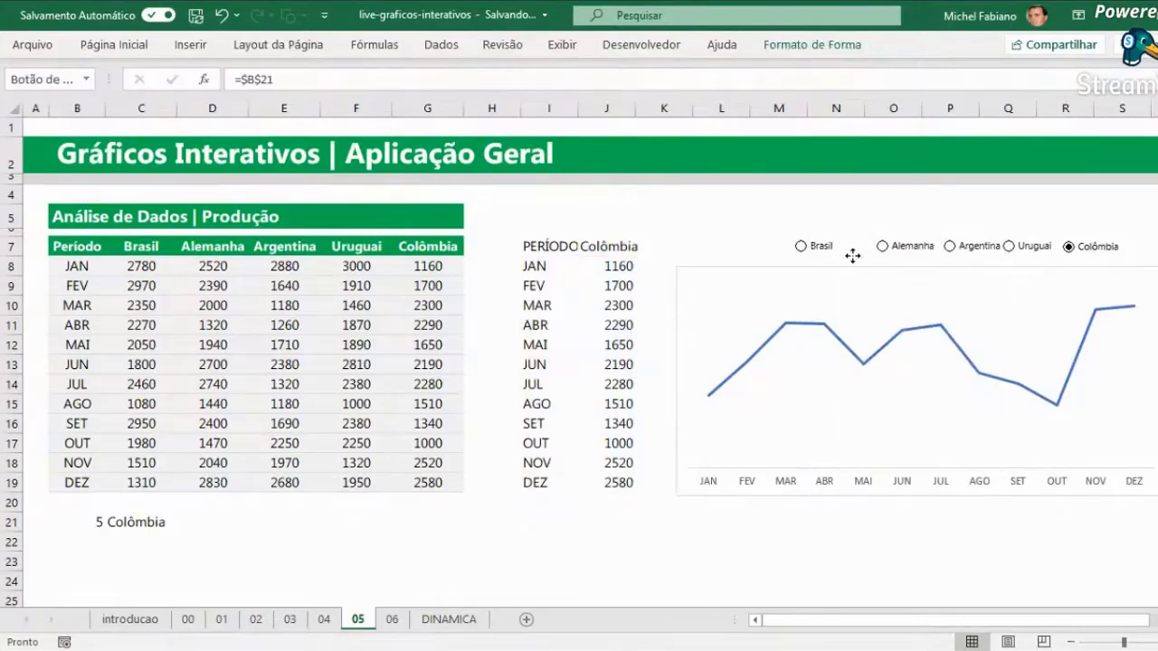
{"action": "right_click", "coordinate": [905, 250]}
{"action": "key", "text": "Escape"}
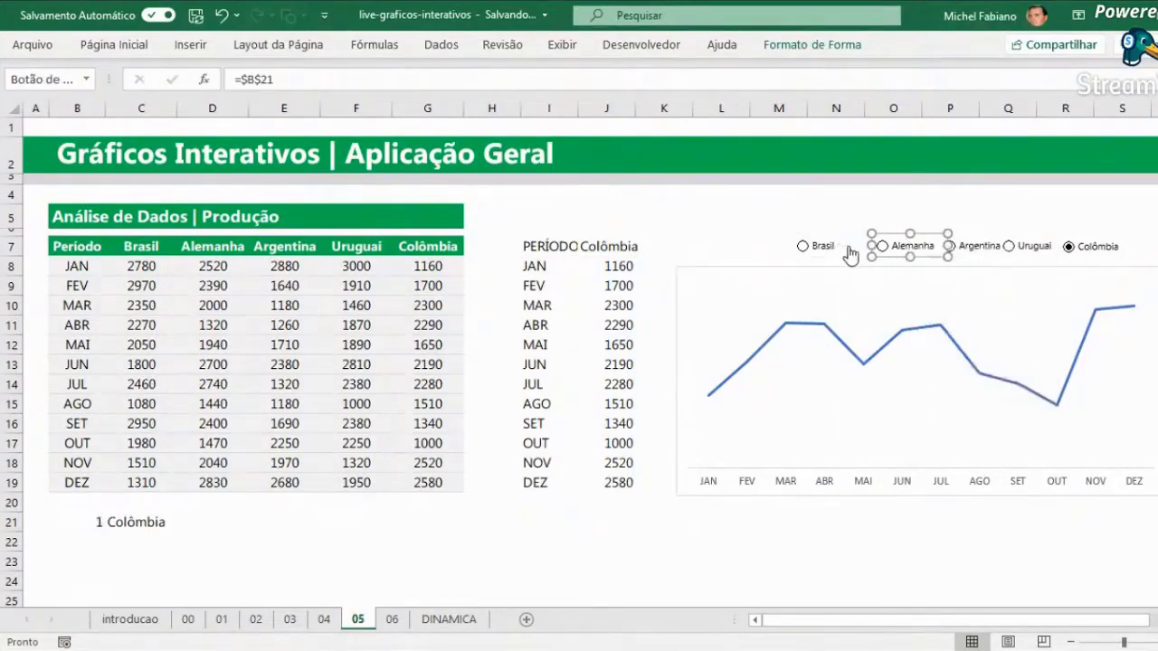
{"action": "right_click", "coordinate": [821, 245]}
{"action": "key", "text": "Escape"}
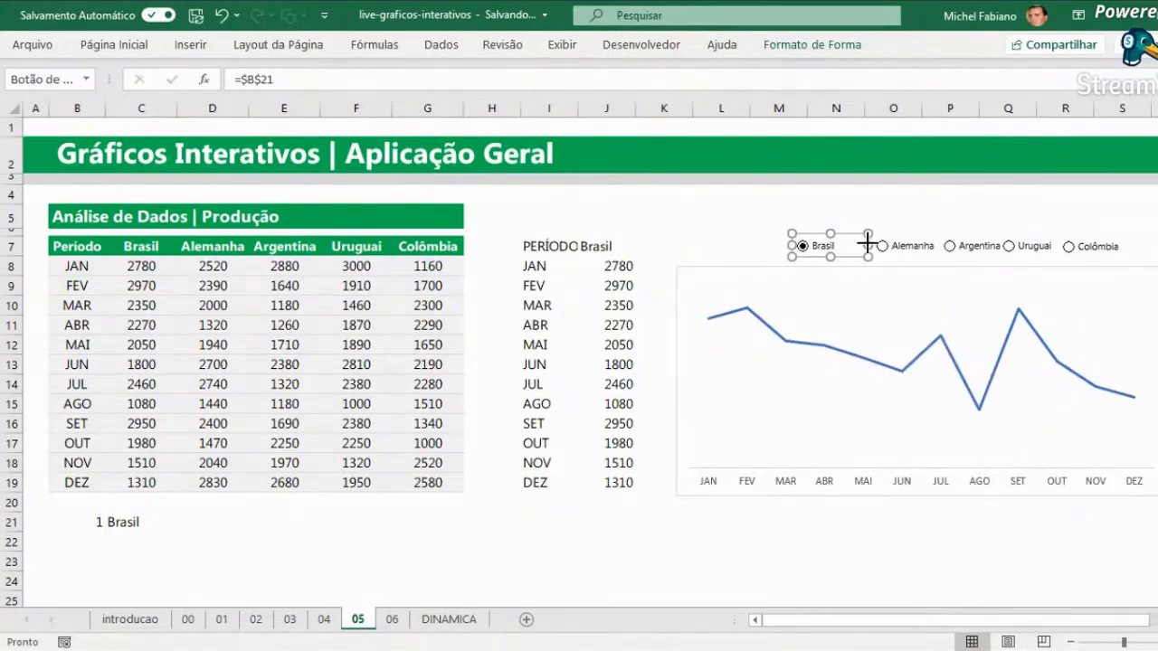
{"action": "left_click_drag", "start_coordinate": [866, 242], "coordinate": [856, 243]}
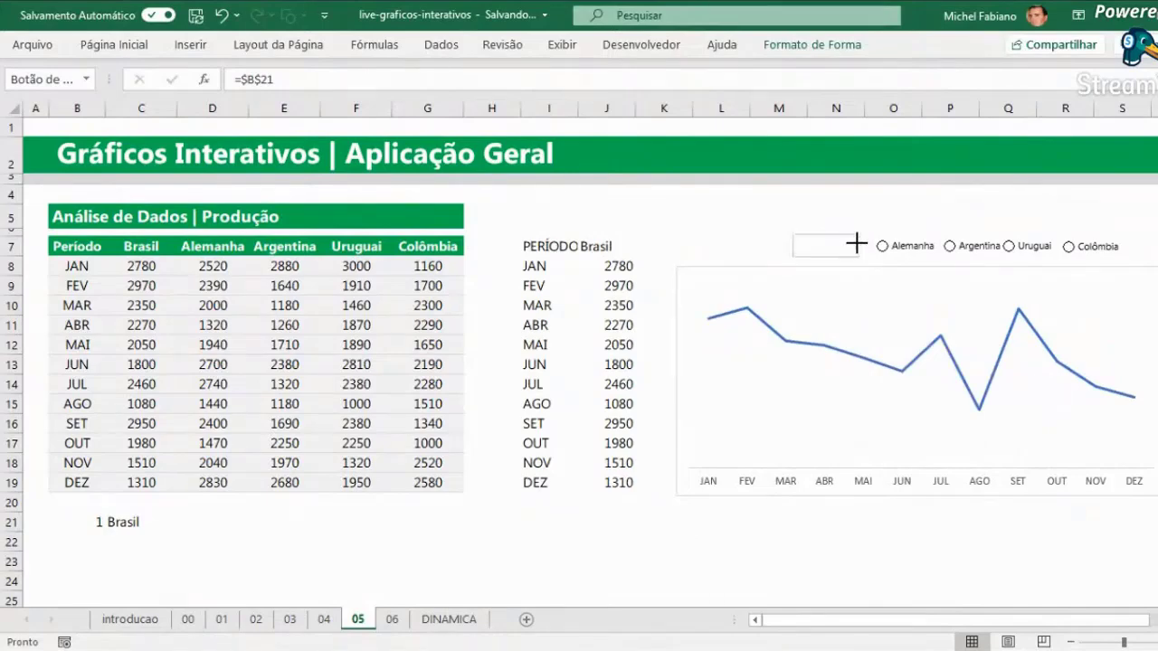
{"action": "right_click", "coordinate": [924, 250]}
{"action": "key", "text": "Escape"}
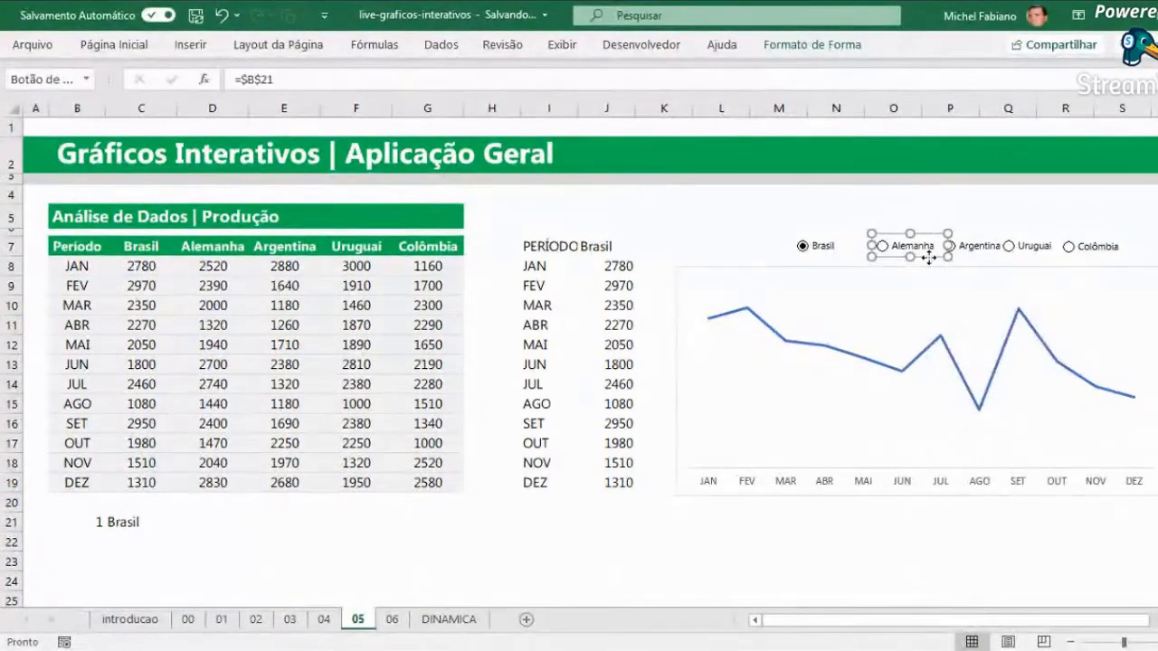
{"action": "left_click_drag", "start_coordinate": [919, 259], "coordinate": [909, 259]}
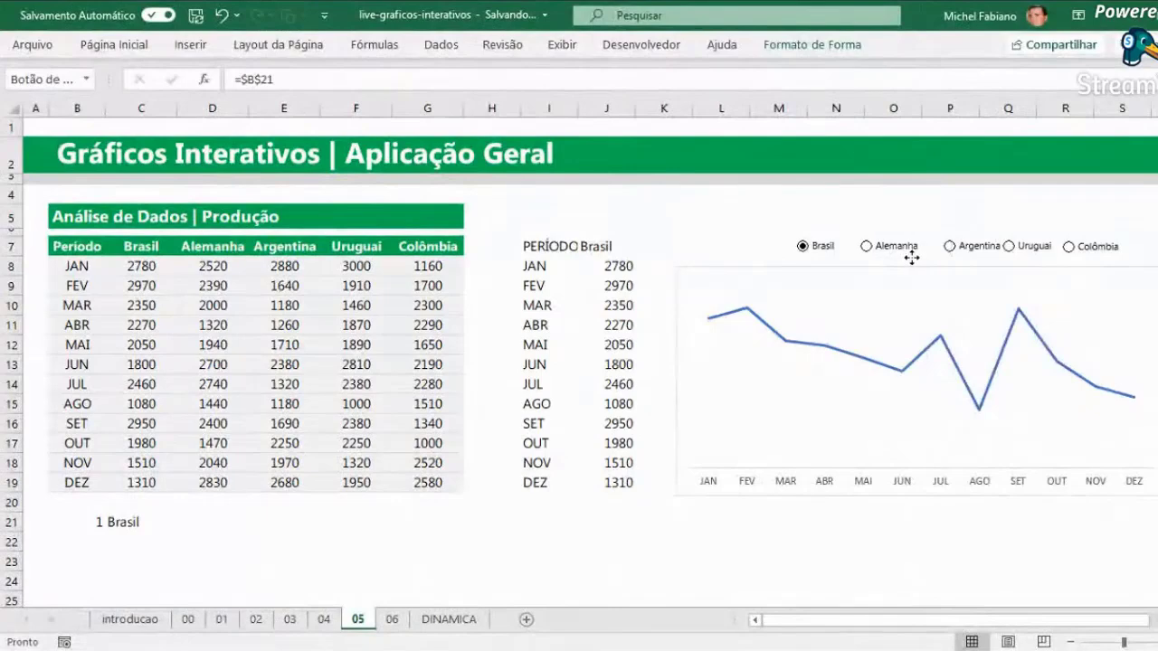
Shift Colômbia and Uruguai right and Argentina left so all five buttons sit evenly spaced.
{"action": "left_click", "coordinate": [976, 254]}
{"action": "left_click", "coordinate": [1110, 256]}
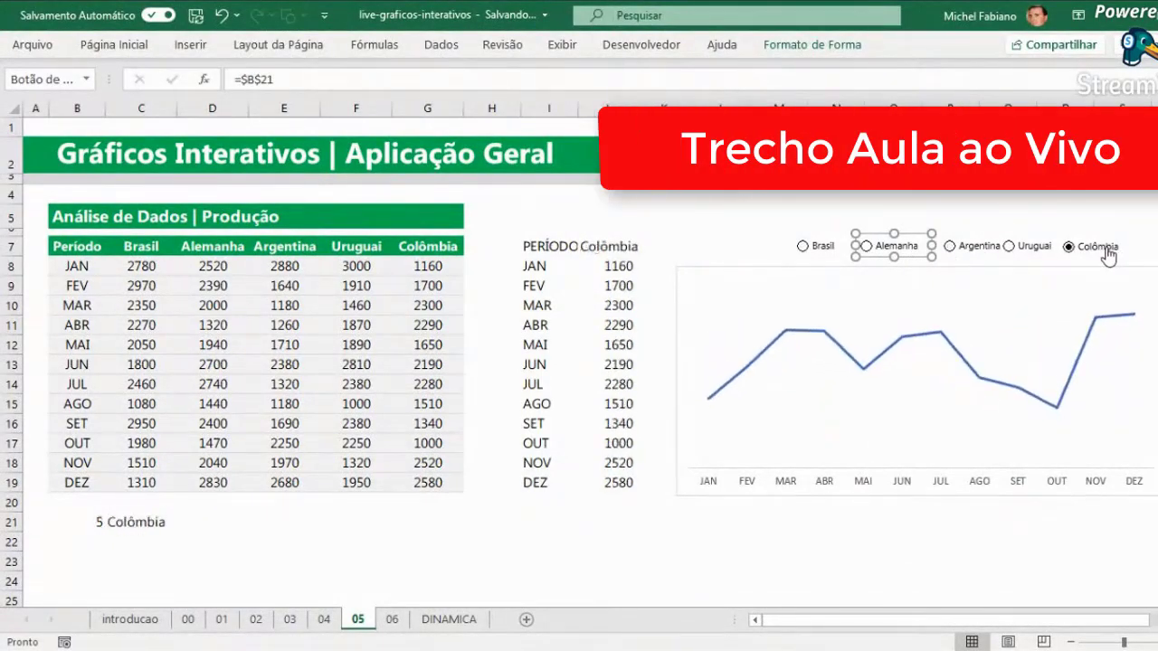
{"action": "right_click", "coordinate": [1108, 255]}
{"action": "key", "text": "Escape"}
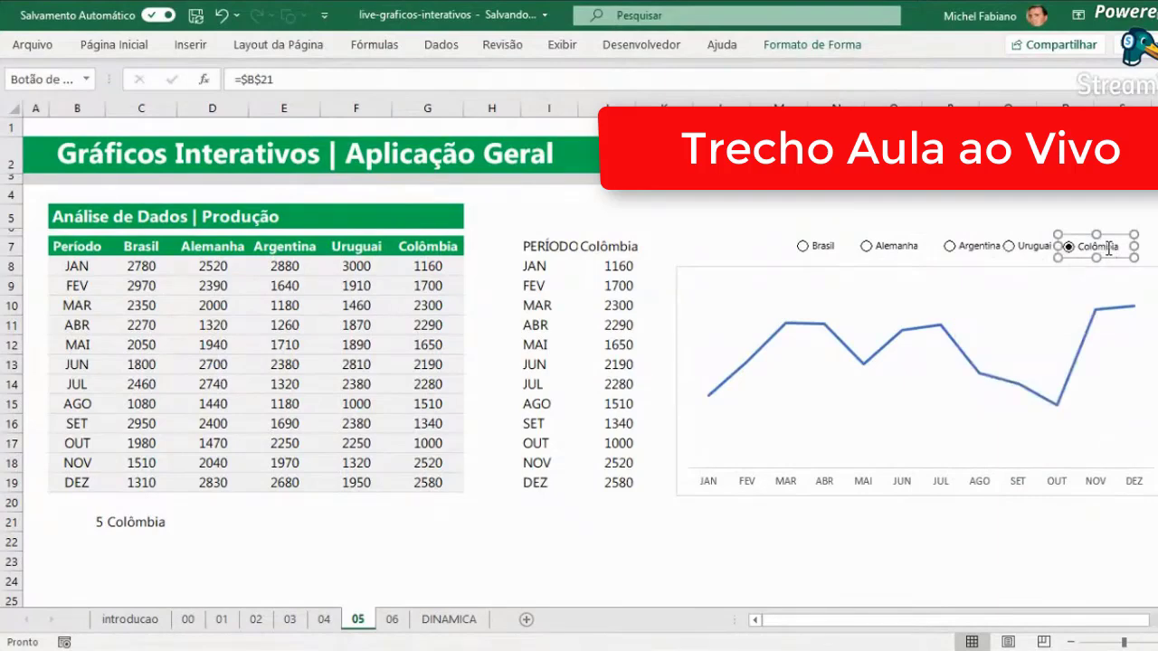
{"action": "left_click_drag", "start_coordinate": [1116, 261], "coordinate": [1142, 261]}
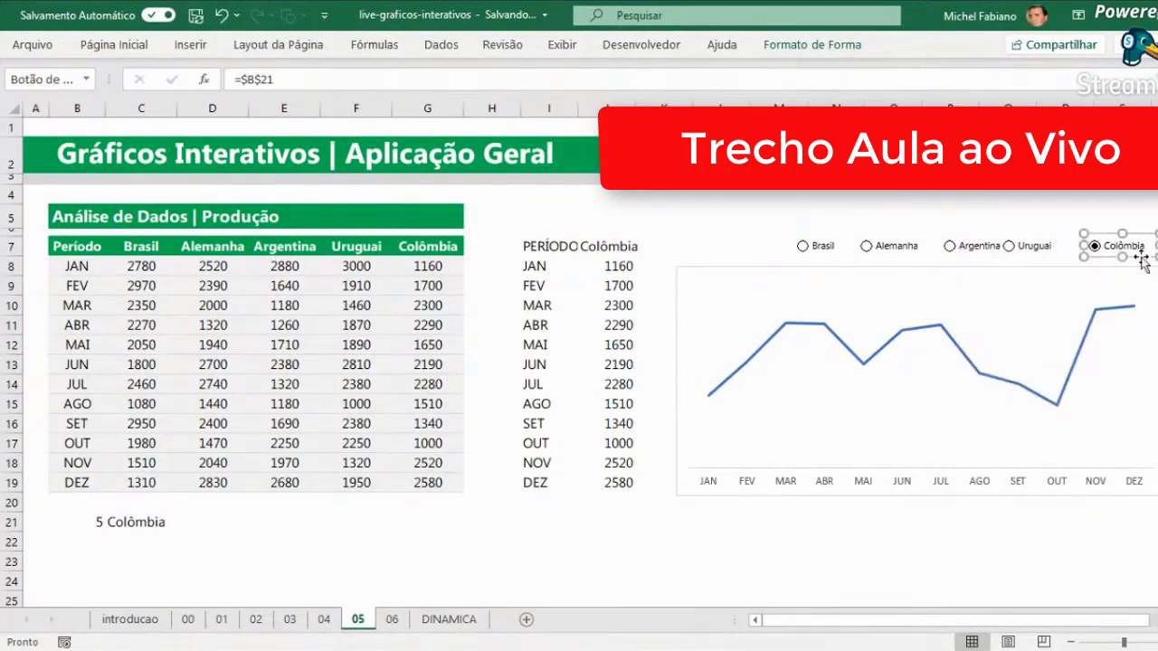
{"action": "left_click", "coordinate": [1022, 253]}
{"action": "right_click", "coordinate": [1031, 245]}
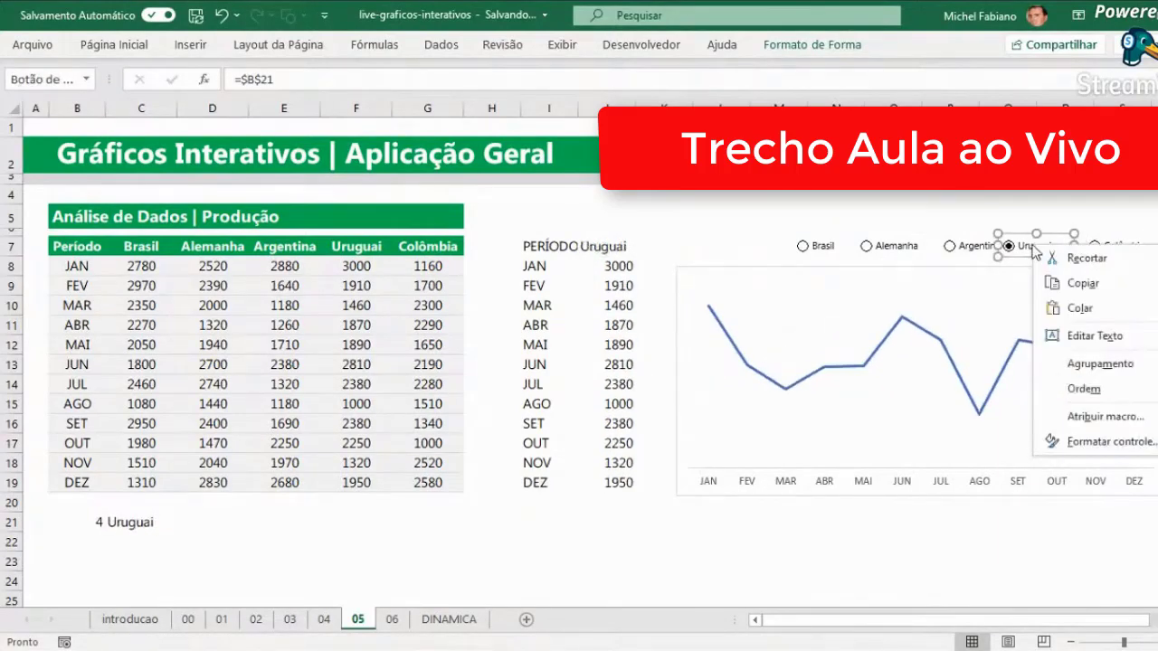
{"action": "key", "text": "Escape"}
{"action": "left_click_drag", "start_coordinate": [1052, 254], "coordinate": [1063, 256]}
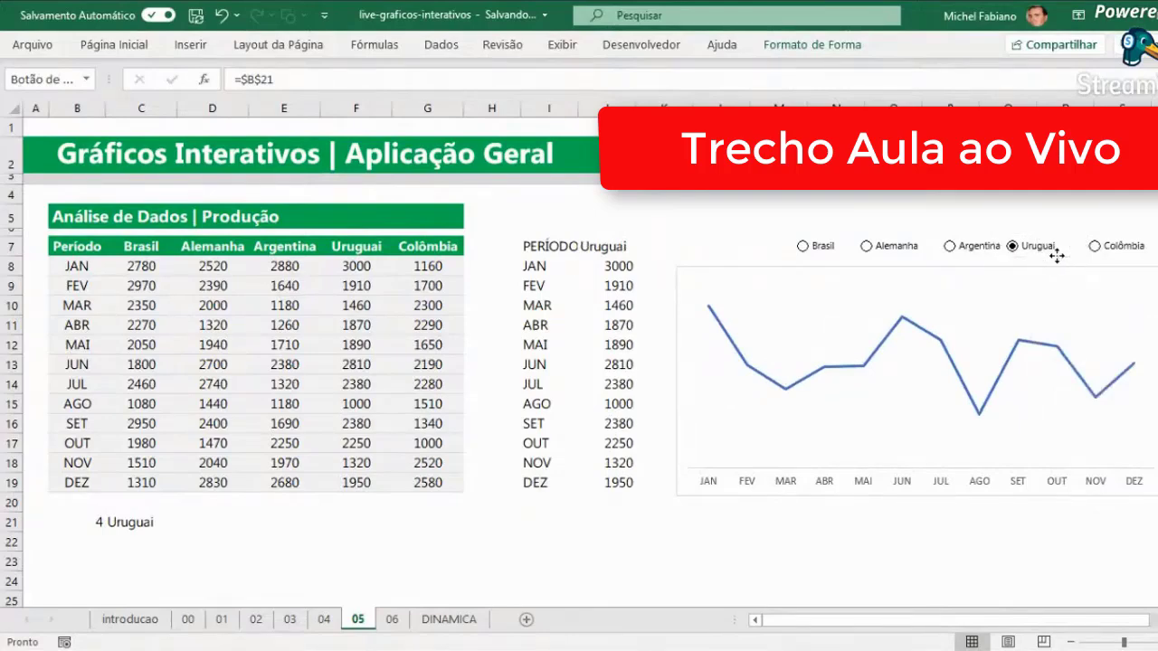
{"action": "right_click", "coordinate": [962, 250]}
{"action": "key", "text": "Escape"}
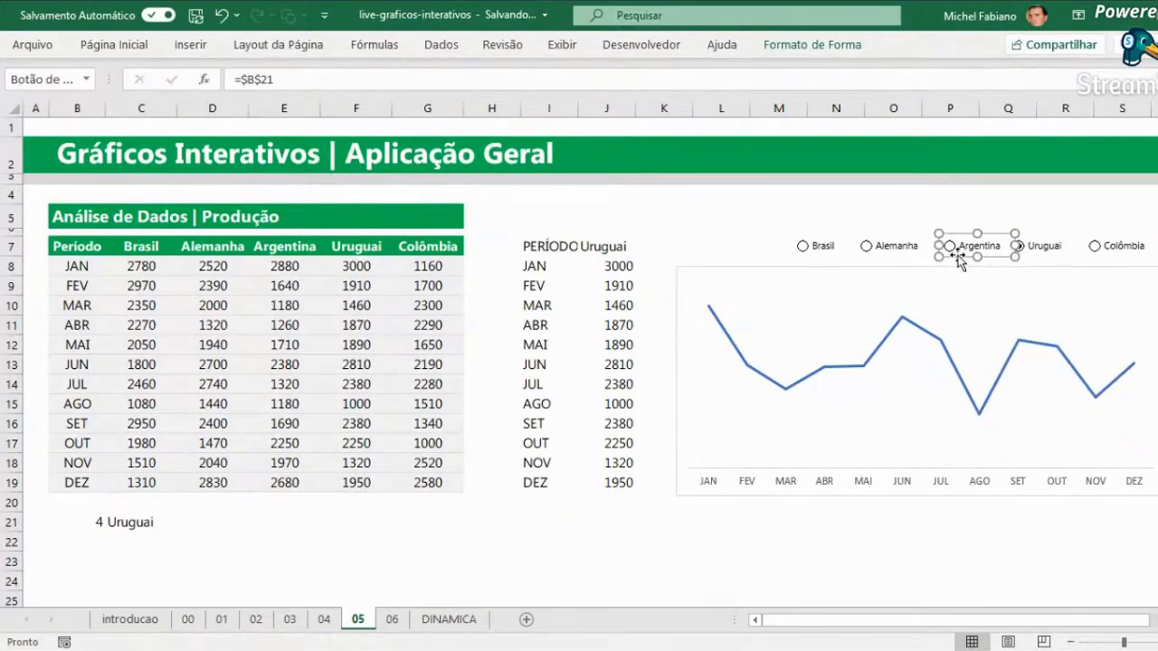
{"action": "left_click_drag", "start_coordinate": [959, 261], "coordinate": [948, 260]}
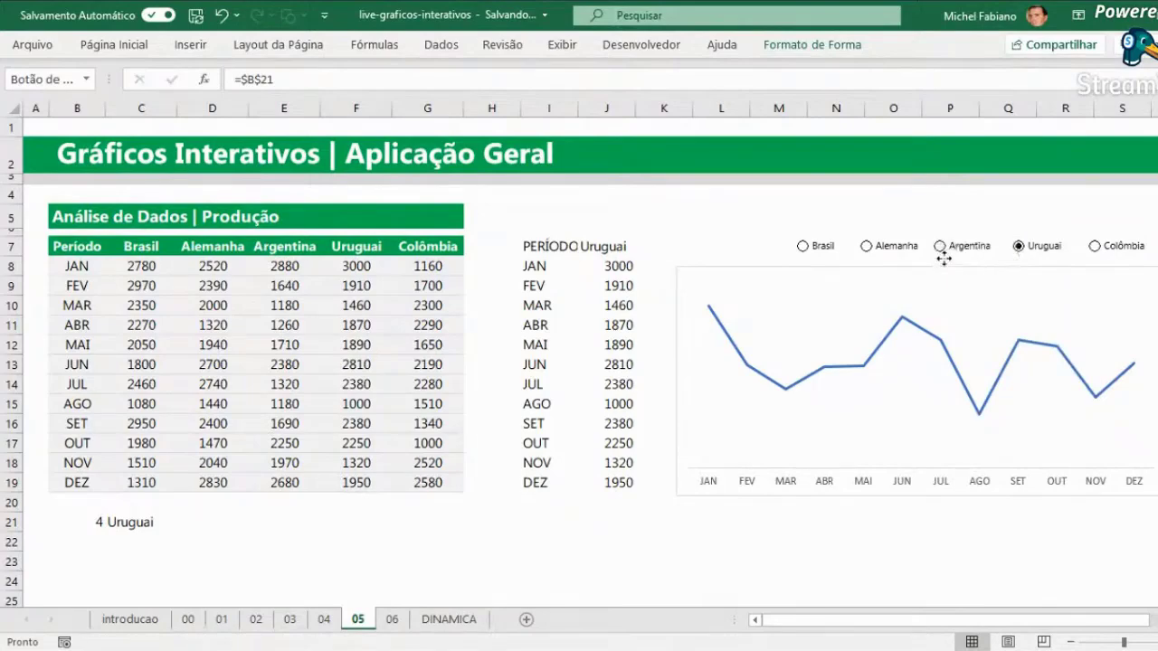
{"action": "left_click", "coordinate": [821, 217]}
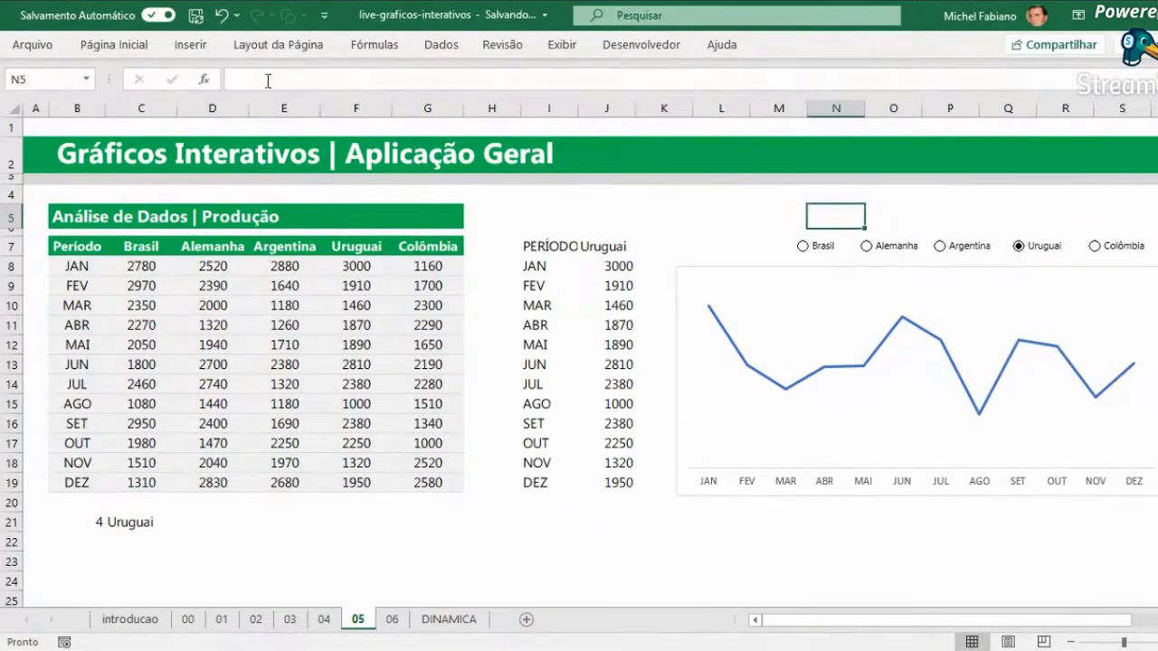
Draw a rectangle spanning the row of country option buttons.
{"action": "left_click", "coordinate": [191, 45]}
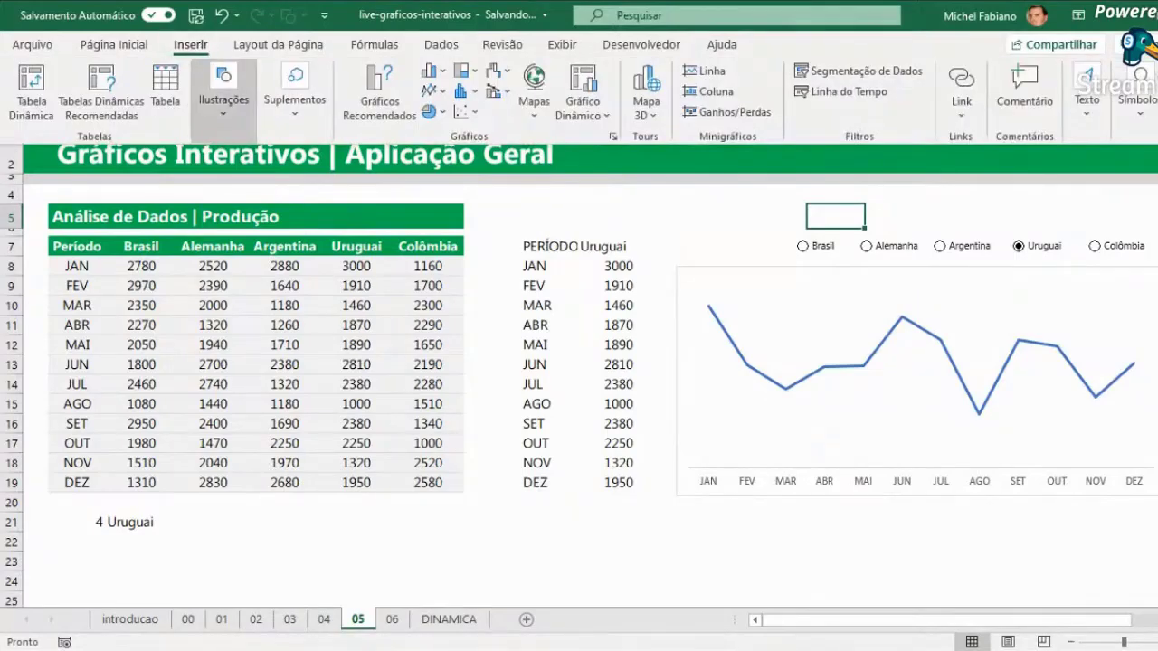
{"action": "left_click", "coordinate": [223, 90]}
{"action": "left_click", "coordinate": [262, 172]}
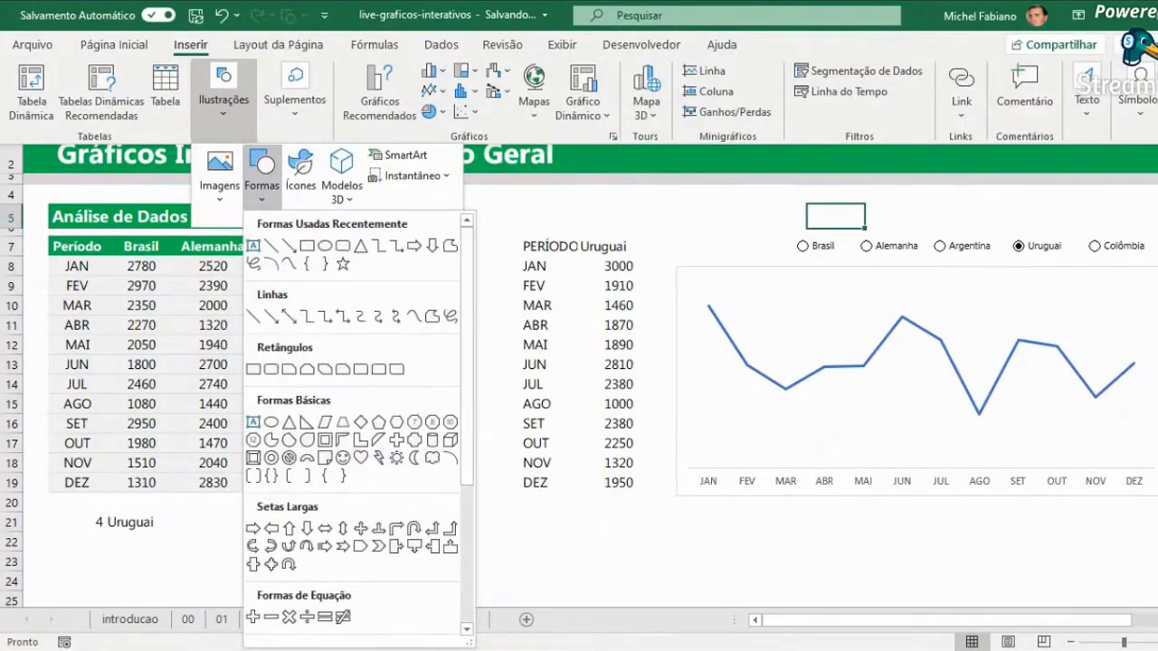
{"action": "left_click", "coordinate": [307, 245]}
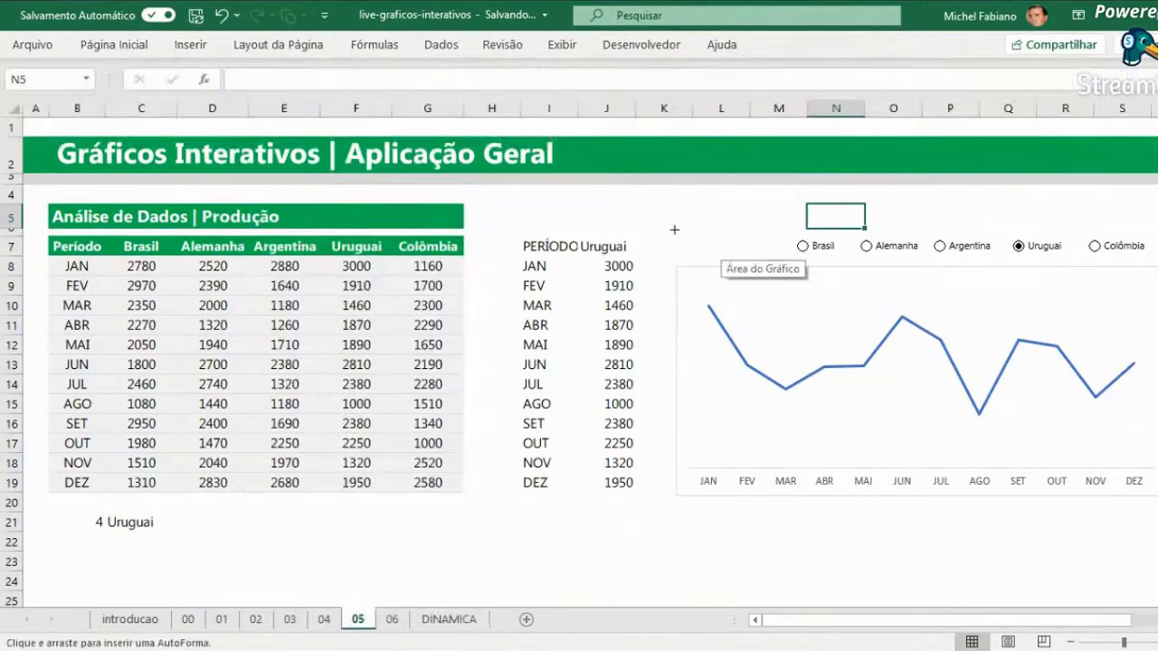
{"action": "left_click_drag", "start_coordinate": [670, 225], "coordinate": [1155, 261]}
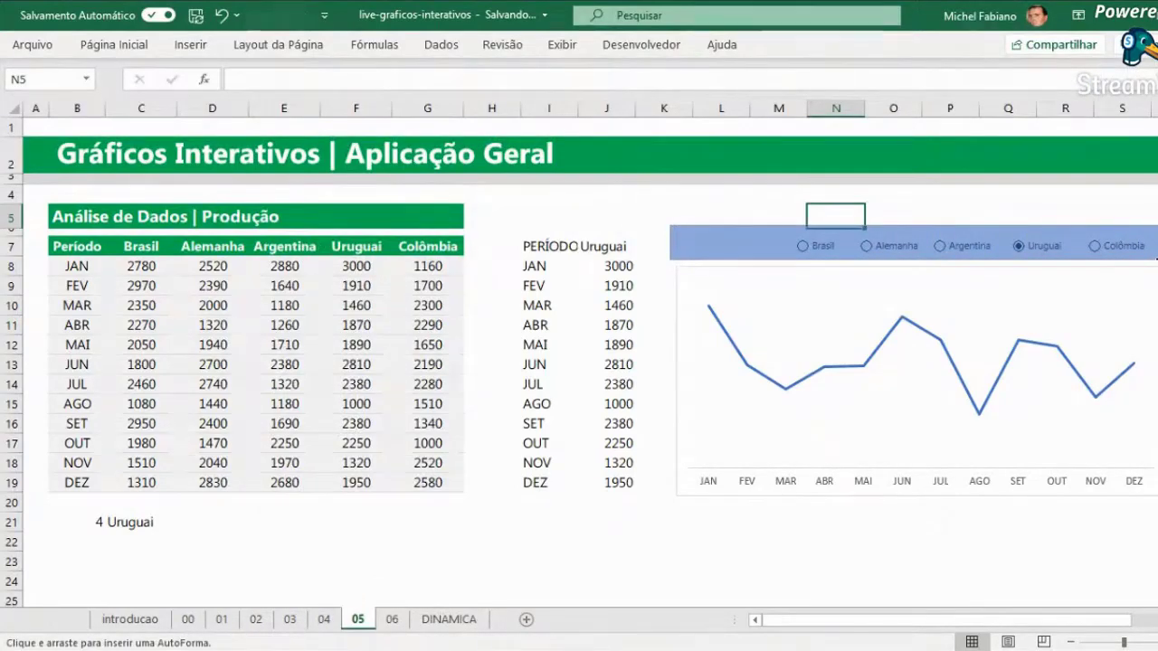
{"action": "left_click_drag", "start_coordinate": [1156, 260], "coordinate": [1156, 259]}
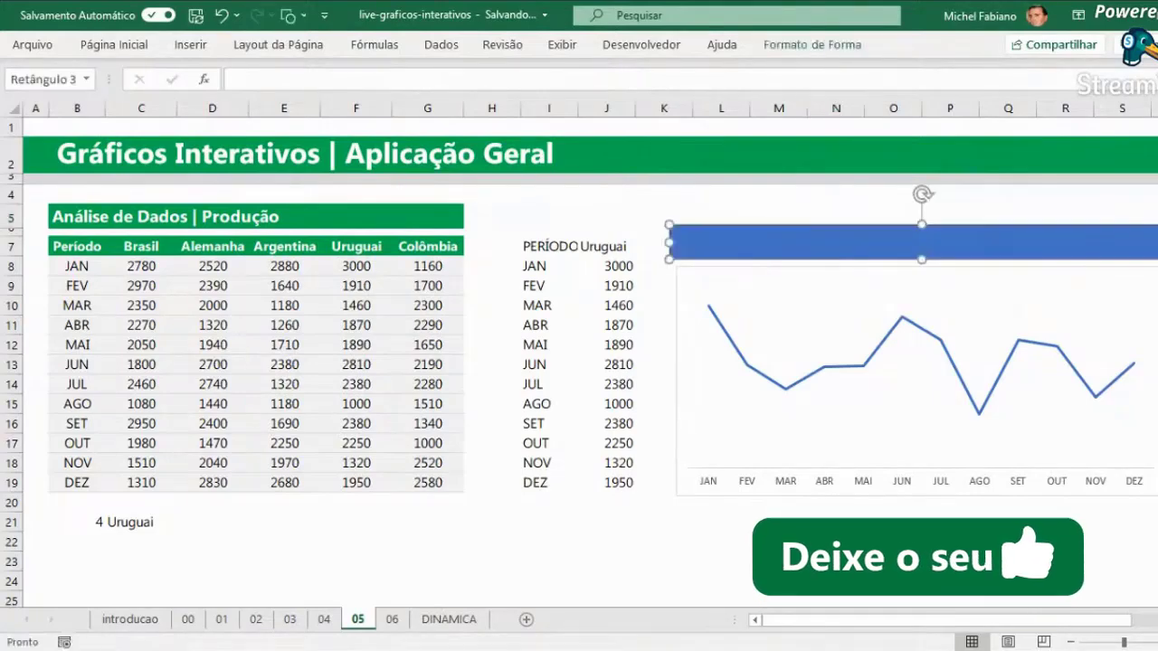
Send the rectangle backward twice so it sits behind all five option buttons.
{"action": "left_click", "coordinate": [828, 44]}
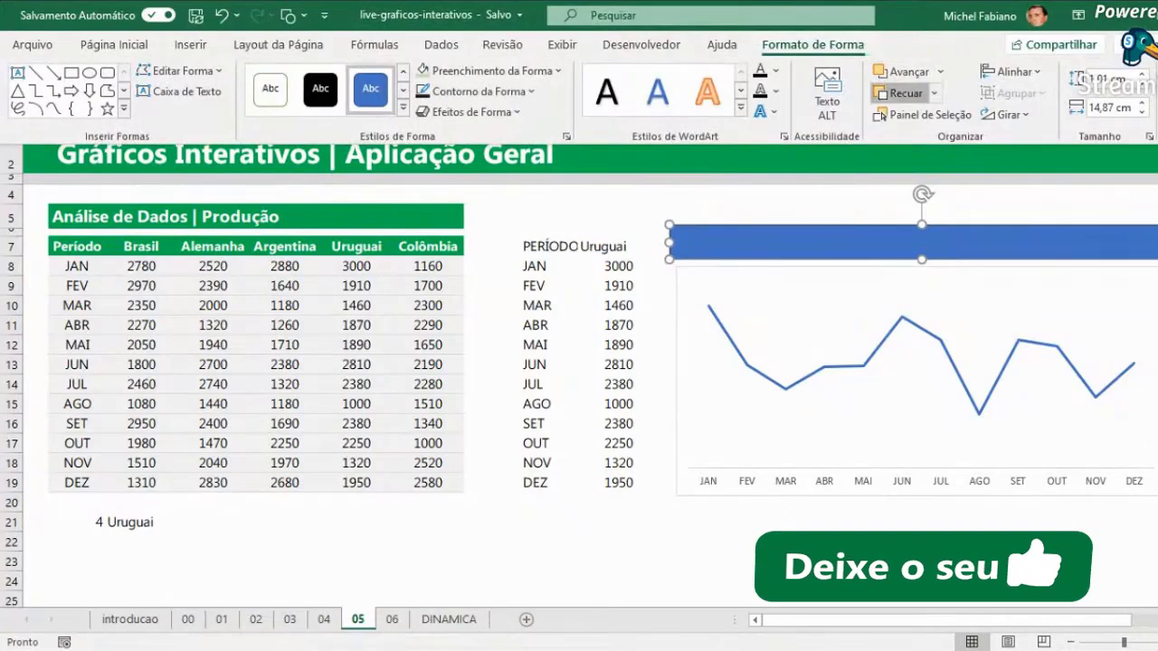
{"action": "left_click", "coordinate": [900, 93]}
{"action": "left_click", "coordinate": [899, 93]}
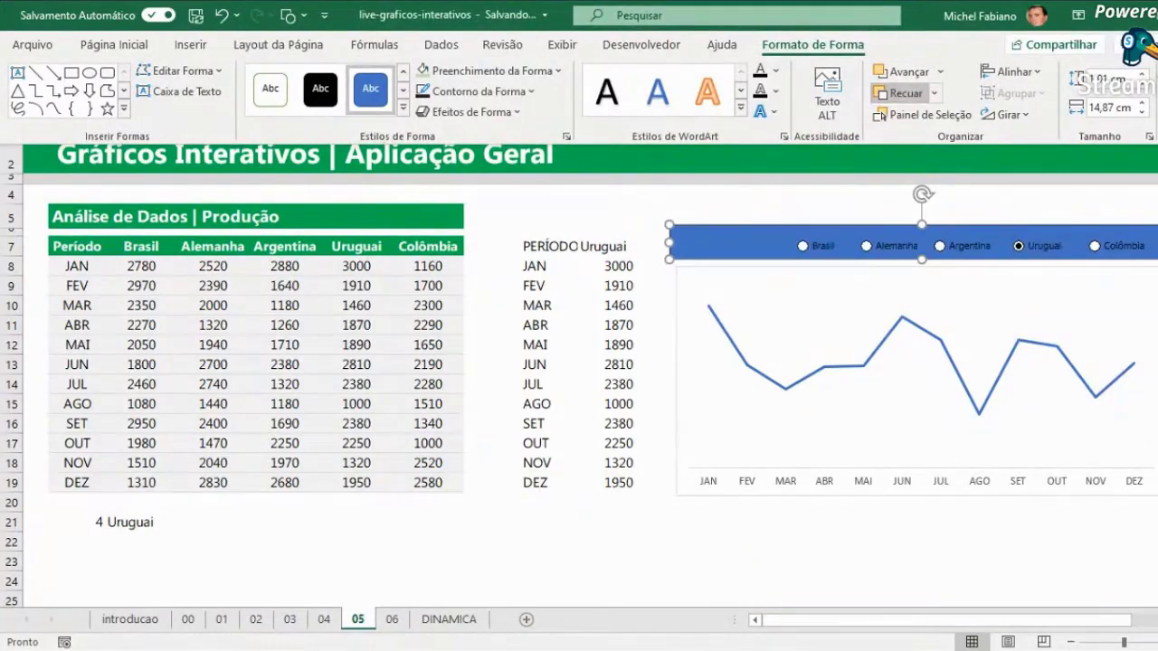
{"action": "left_click", "coordinate": [493, 71]}
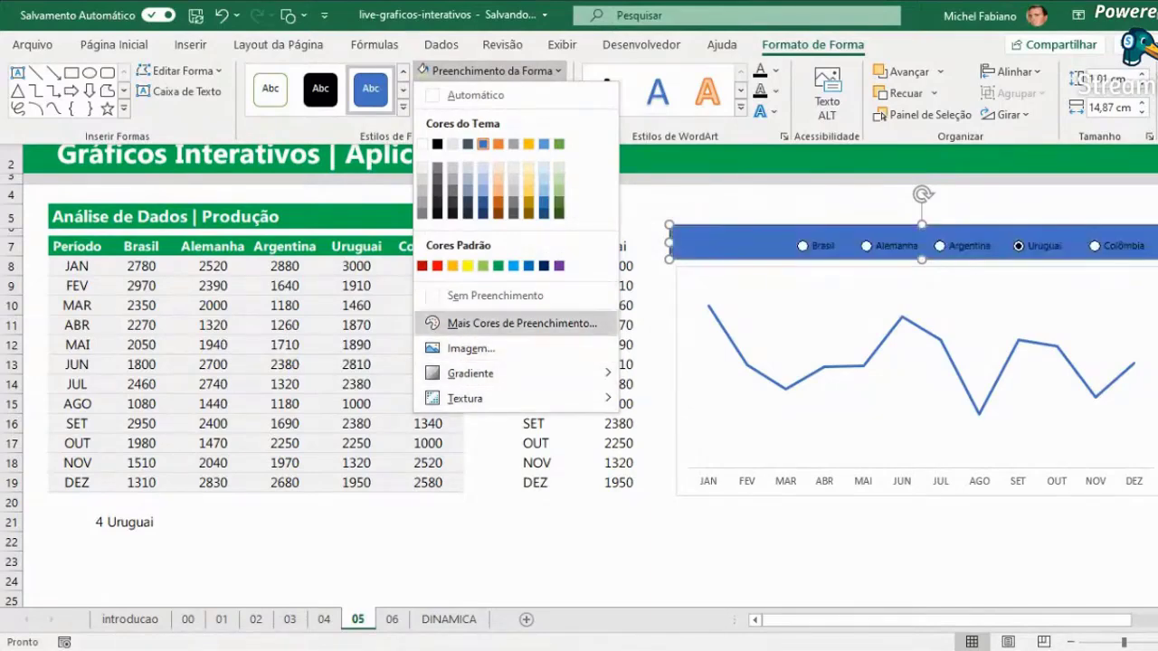
Fill the rectangle with the custom light green #59ED60.
{"action": "left_click", "coordinate": [499, 322]}
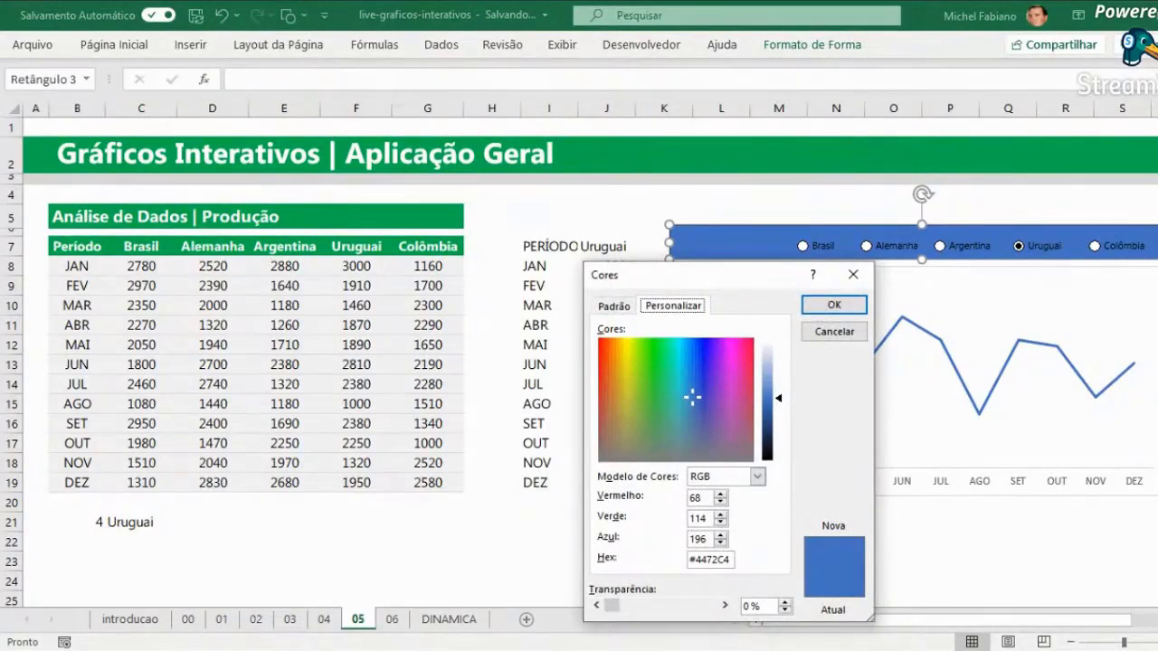
{"action": "left_click", "coordinate": [650, 361]}
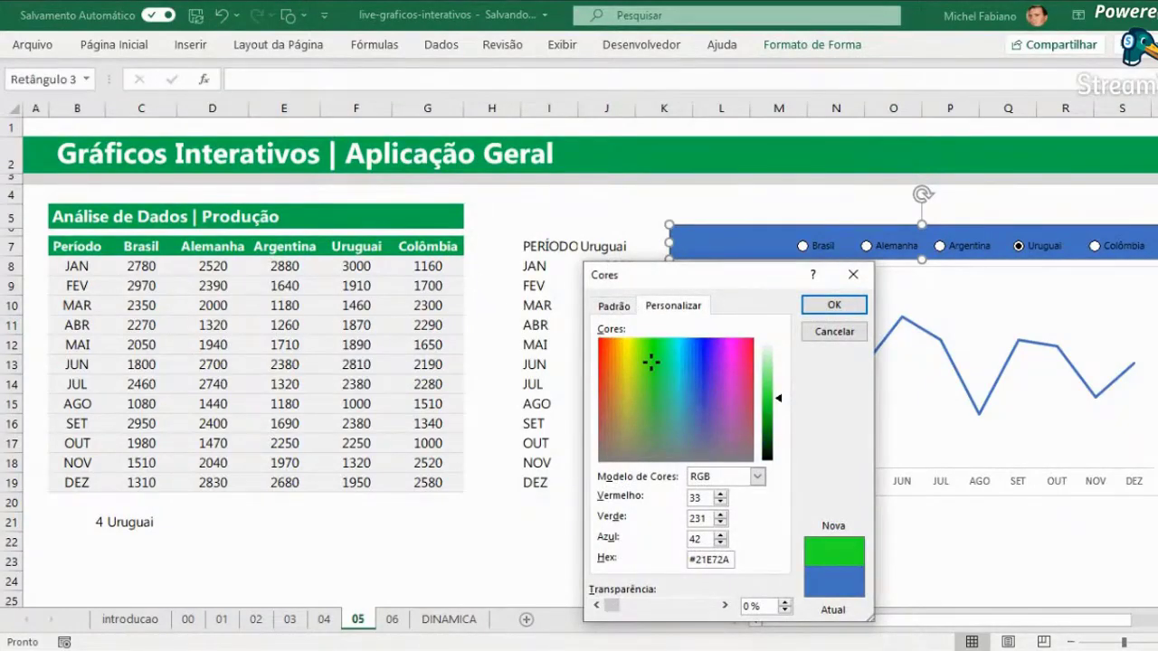
{"action": "left_click_drag", "start_coordinate": [778, 398], "coordinate": [778, 384]}
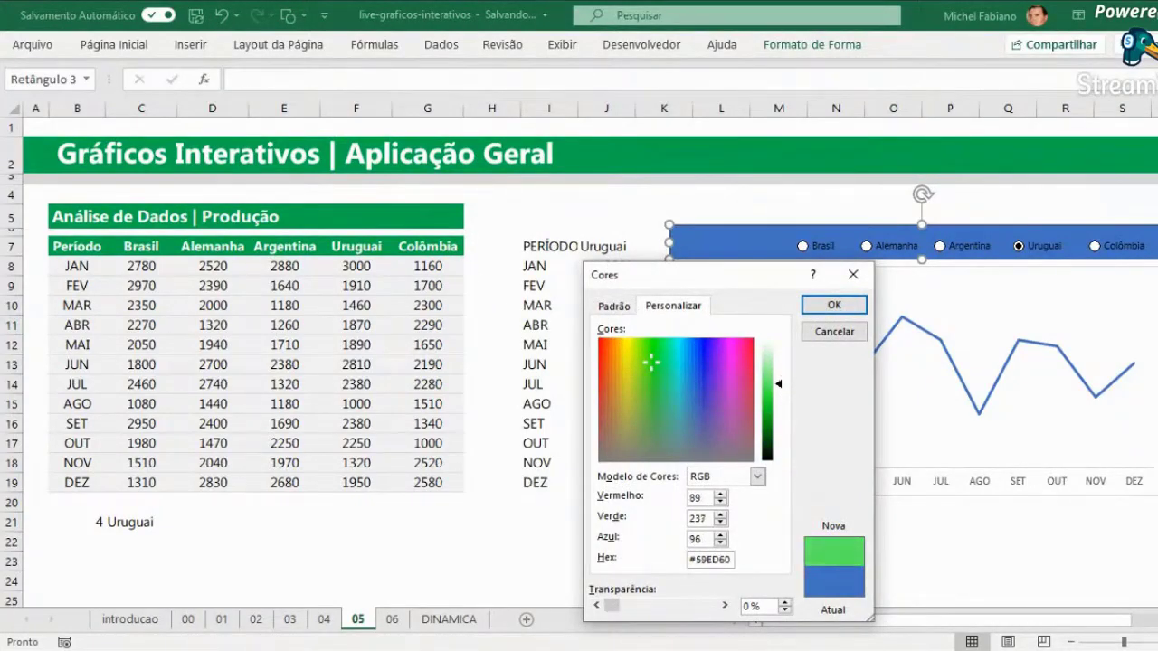
{"action": "left_click", "coordinate": [833, 305]}
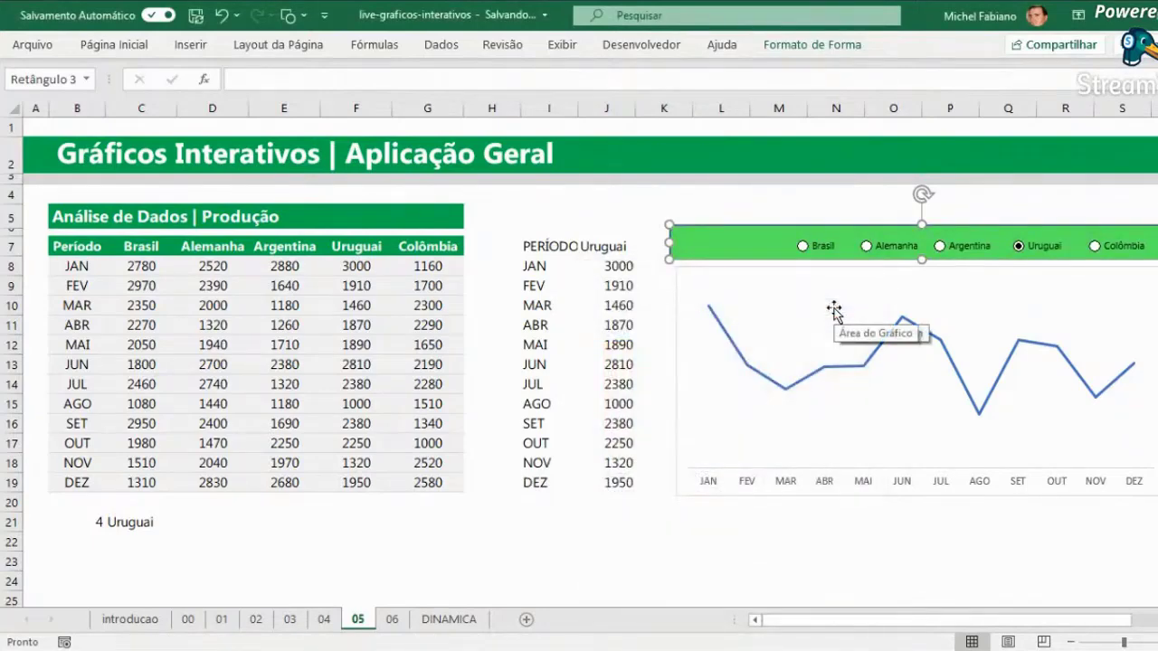
Remove the rectangle's outline and nudge its top edge down slightly.
{"action": "left_click", "coordinate": [832, 45]}
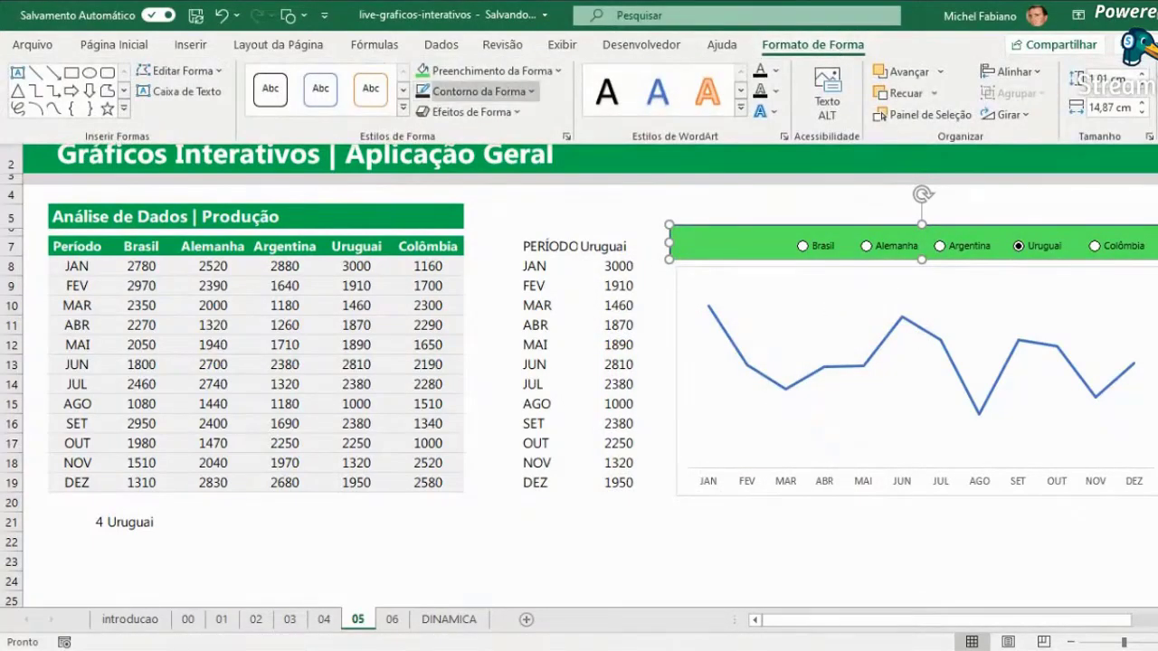
{"action": "left_click", "coordinate": [479, 92]}
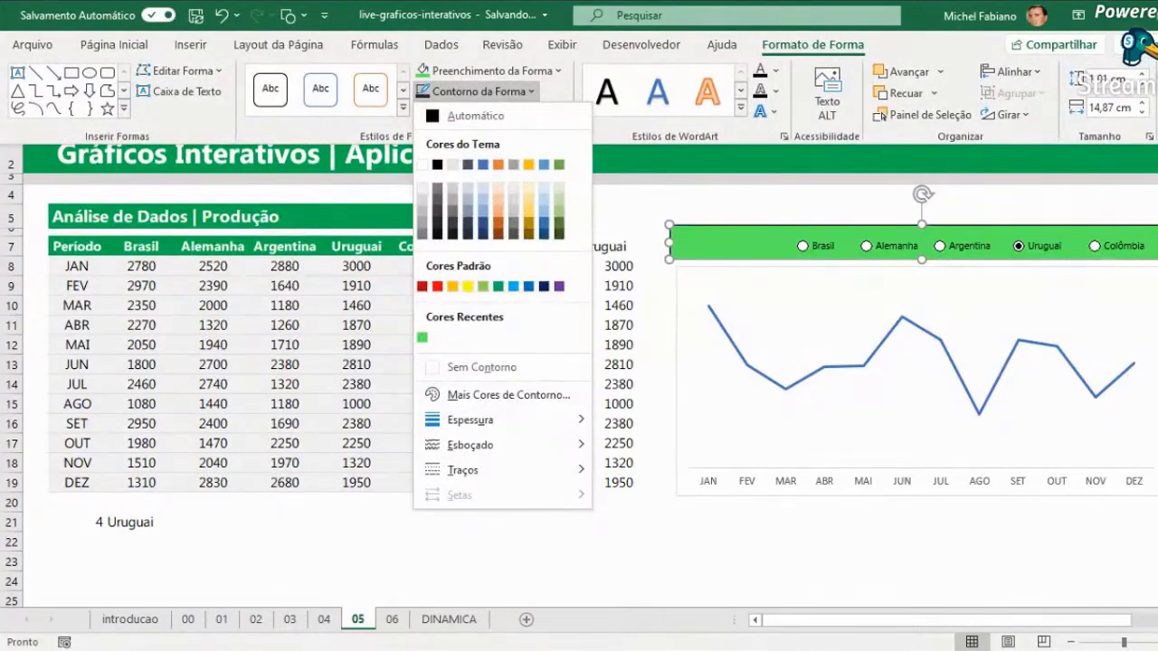
{"action": "left_click", "coordinate": [484, 366]}
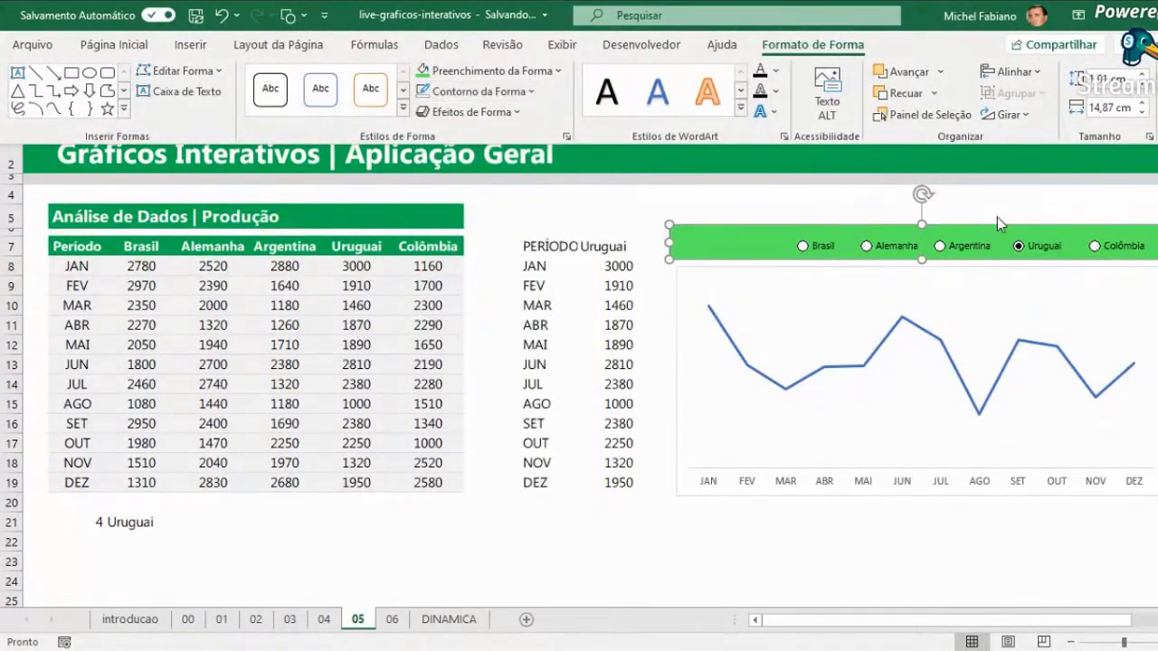
{"action": "left_click", "coordinate": [929, 223]}
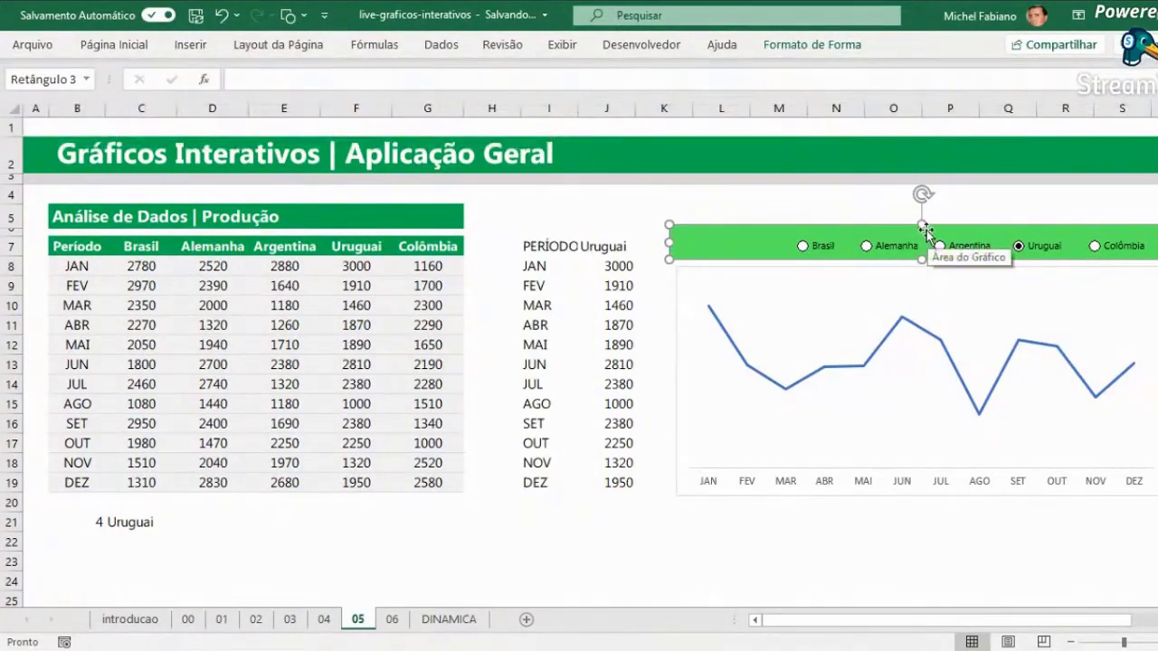
{"action": "left_click_drag", "start_coordinate": [923, 224], "coordinate": [924, 228]}
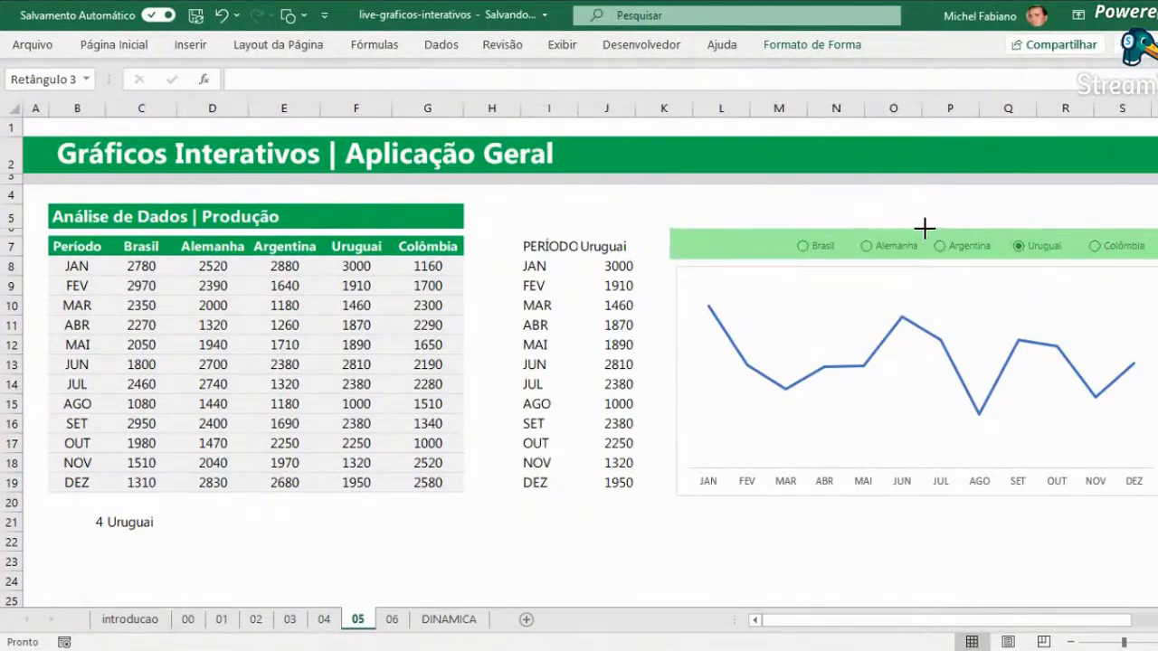
Stretch the chart's left edge to the banner and colour the Uruguai line light green.
{"action": "left_click", "coordinate": [955, 273]}
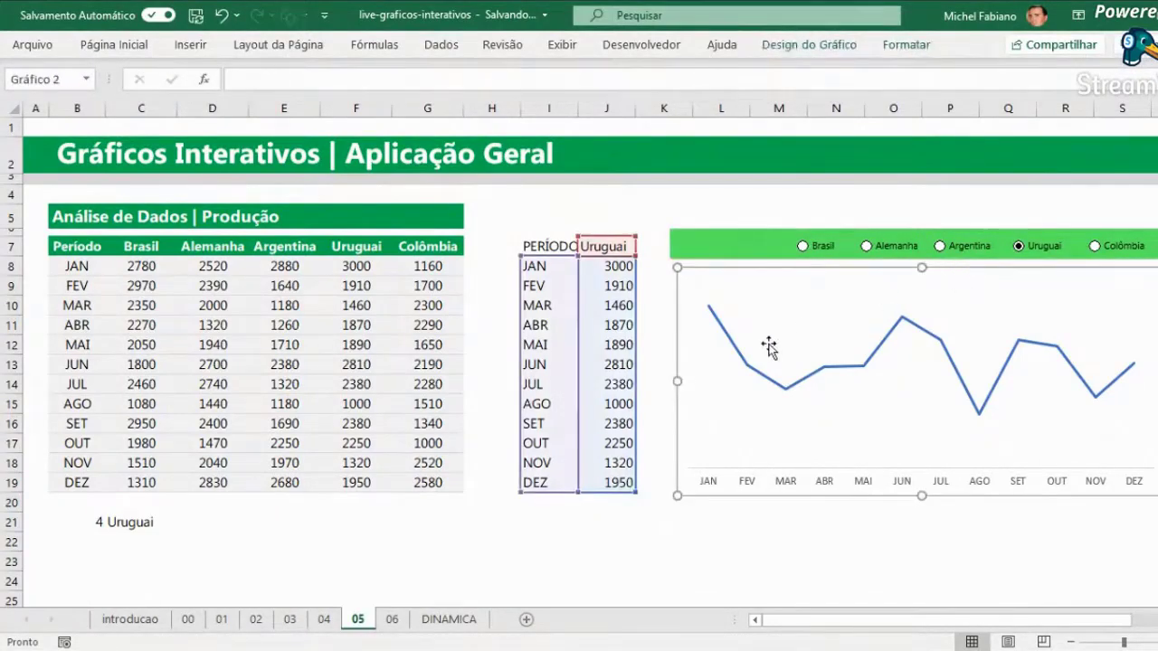
{"action": "left_click_drag", "start_coordinate": [676, 381], "coordinate": [670, 381]}
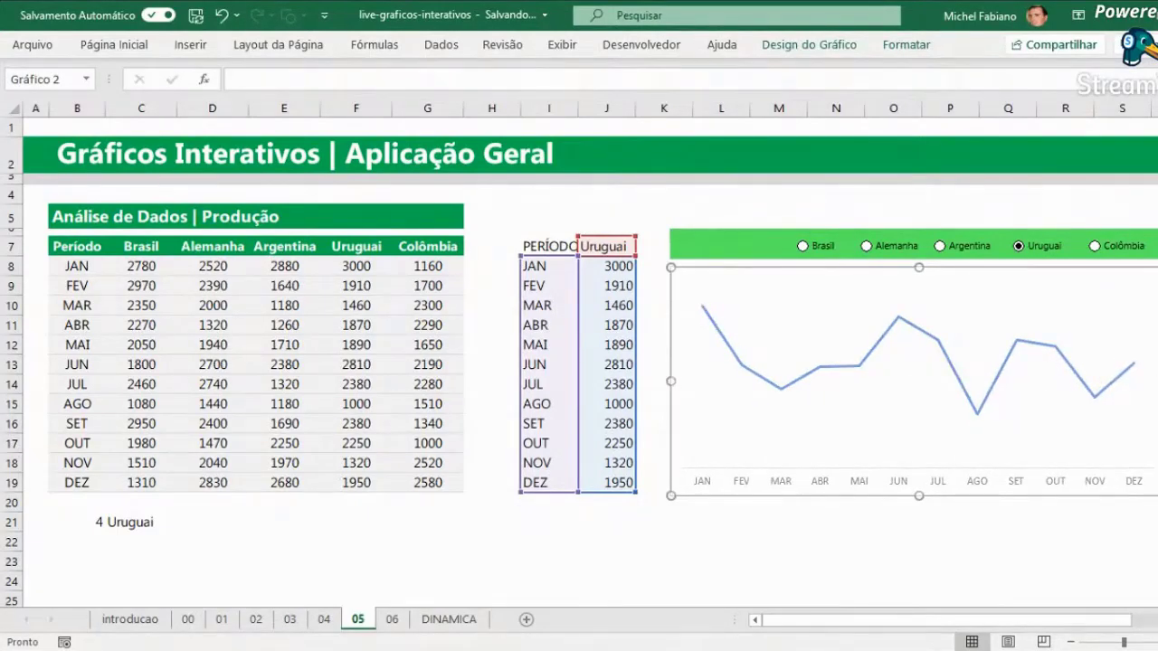
{"action": "left_click", "coordinate": [1071, 362]}
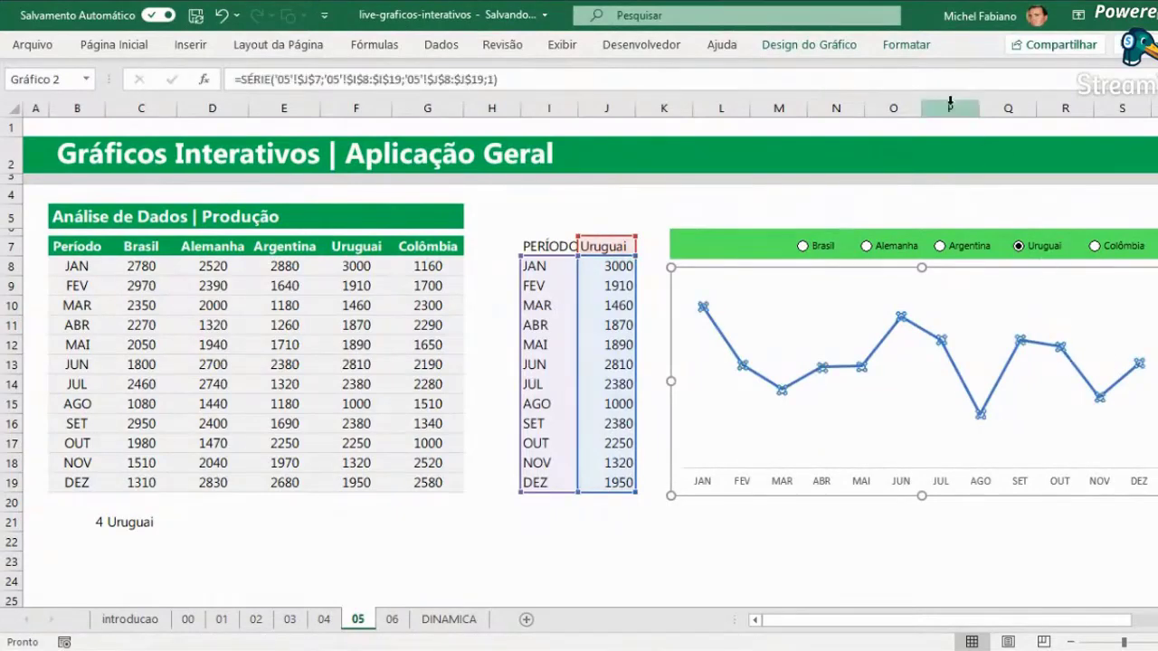
{"action": "left_click", "coordinate": [909, 45]}
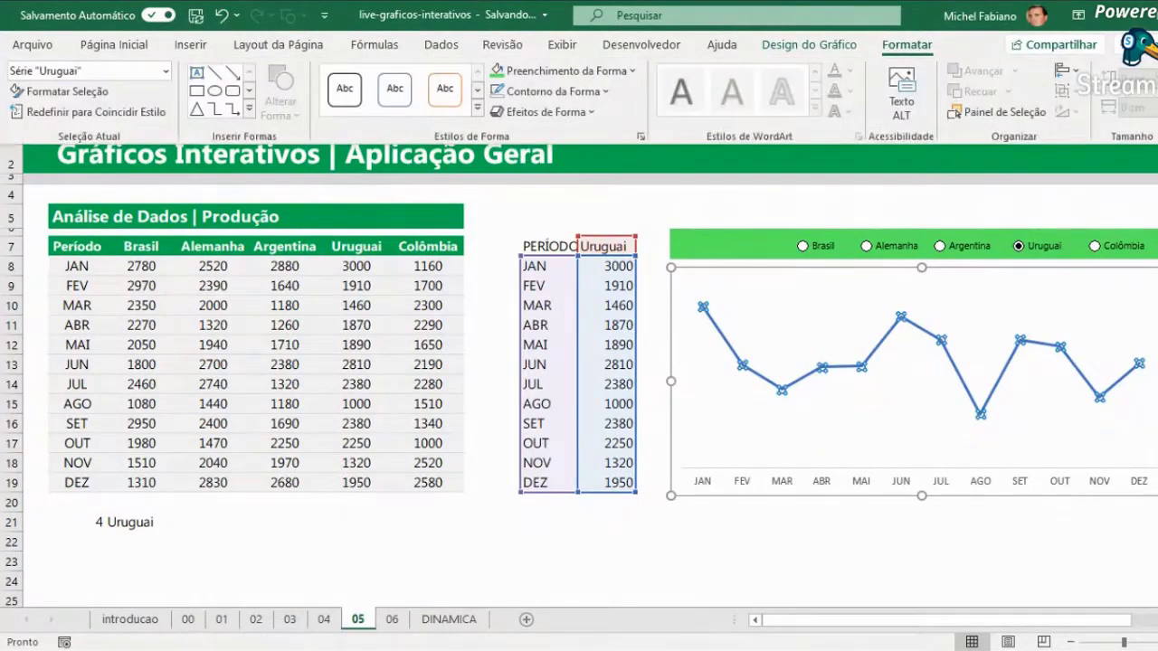
{"action": "left_click", "coordinate": [566, 71]}
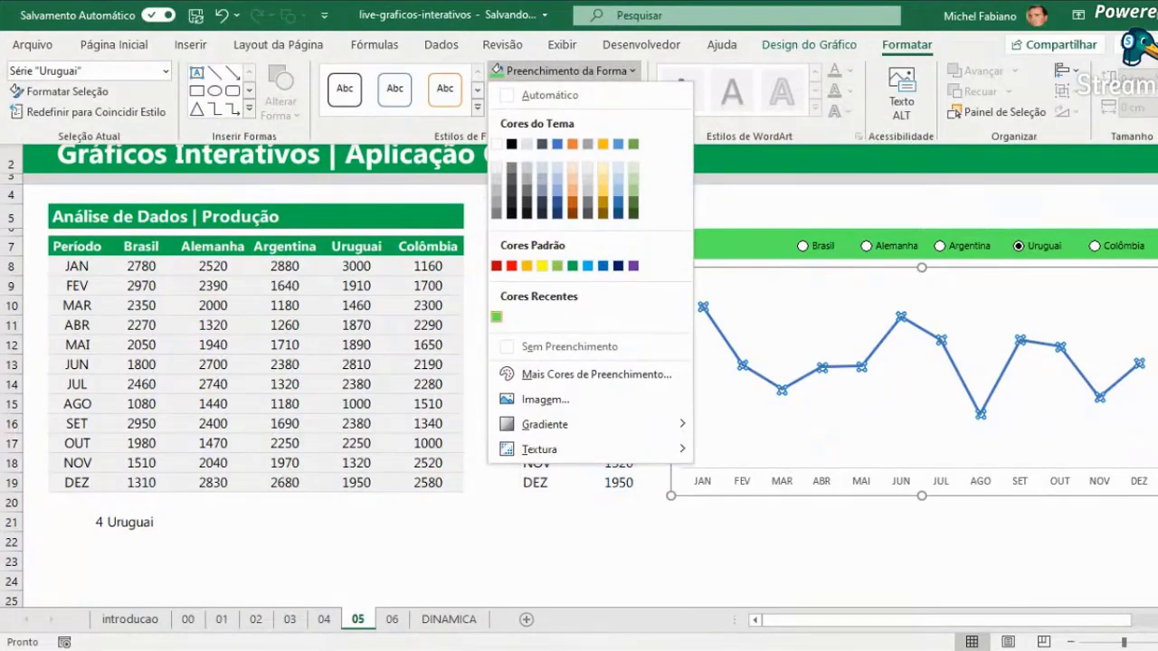
{"action": "left_click", "coordinate": [496, 317]}
{"action": "left_click", "coordinate": [548, 91]}
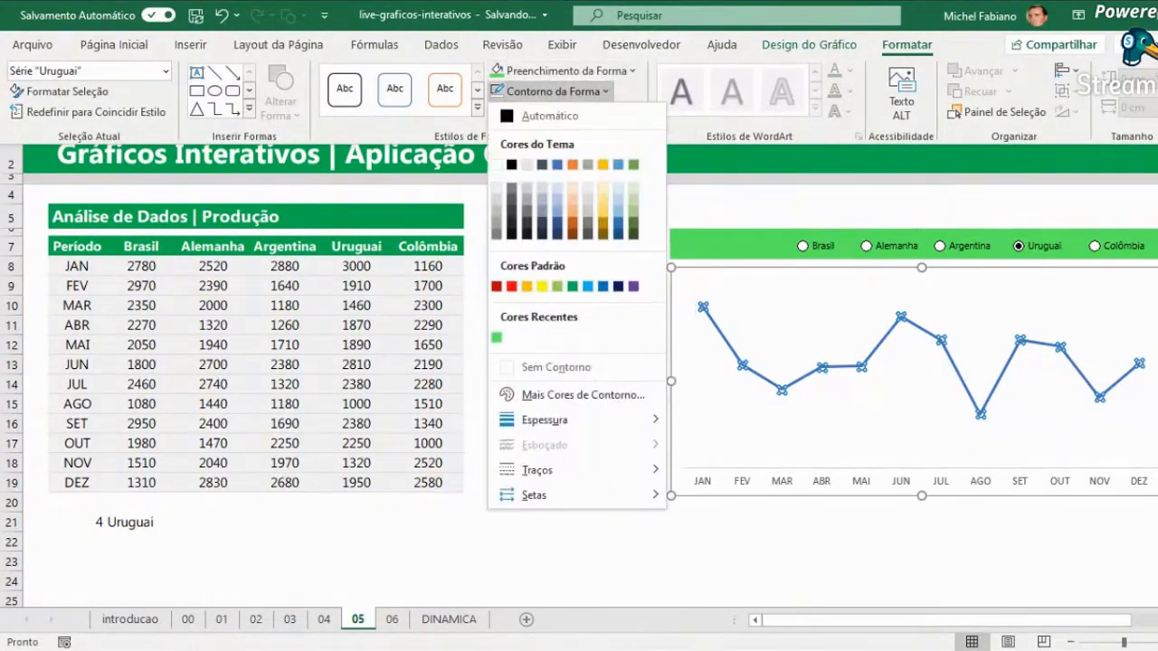
{"action": "left_click", "coordinate": [496, 337]}
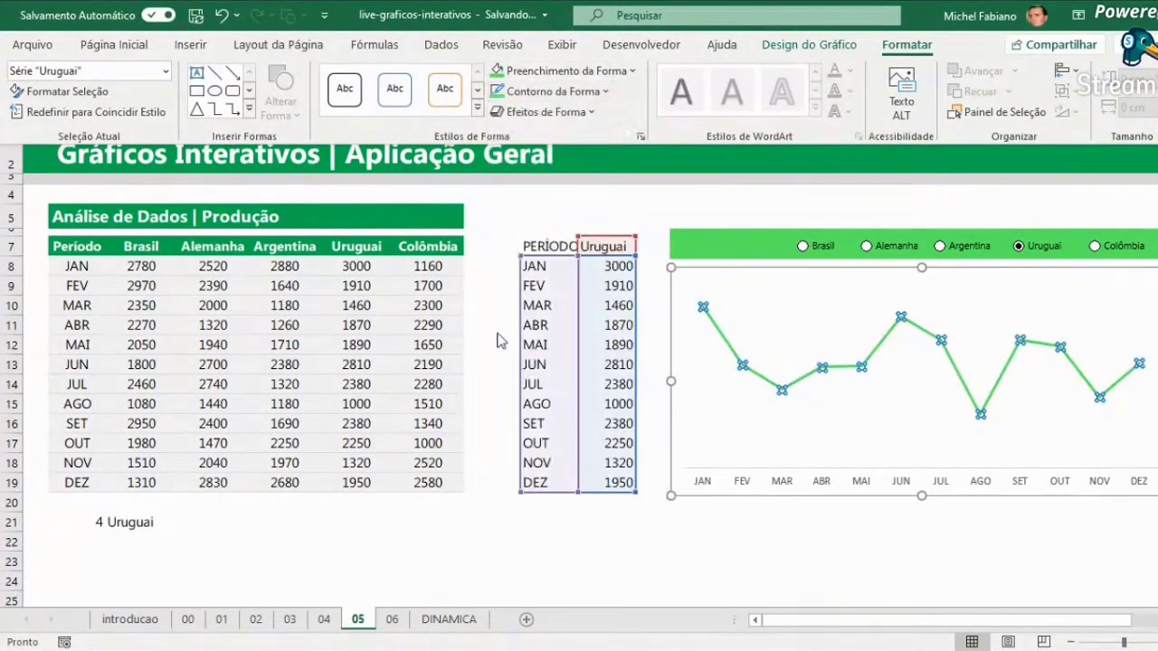
{"action": "left_click", "coordinate": [804, 535]}
{"action": "left_click", "coordinate": [814, 541]}
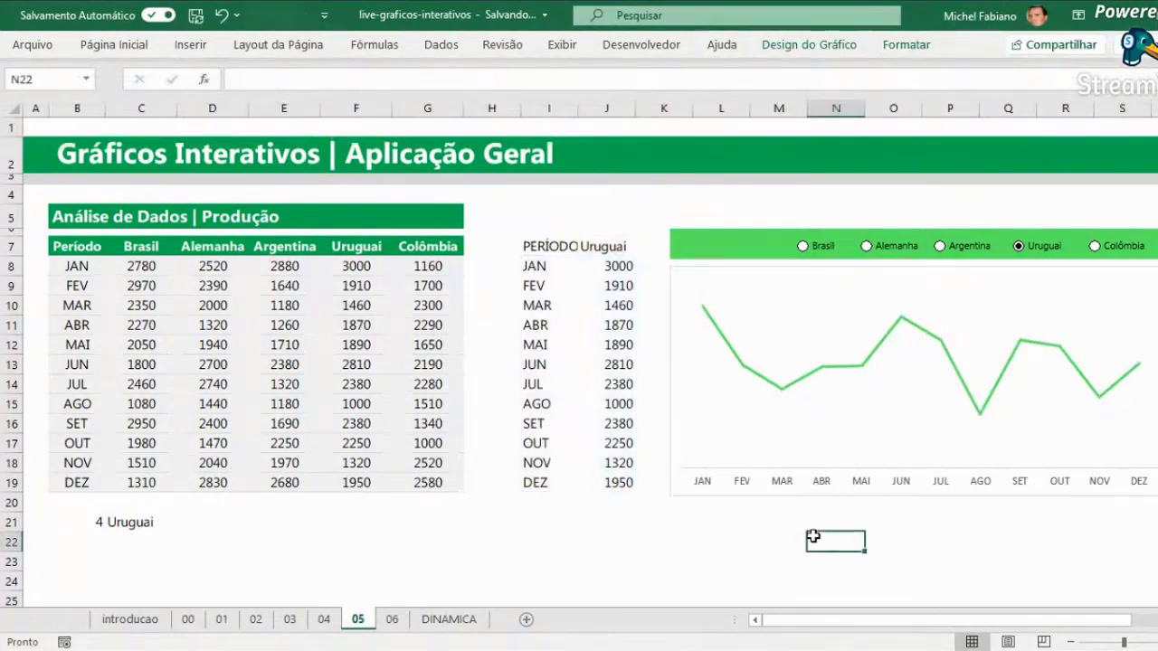
Add a text box reading 'Unidade' and move it into the green bar.
{"action": "left_click", "coordinate": [746, 369]}
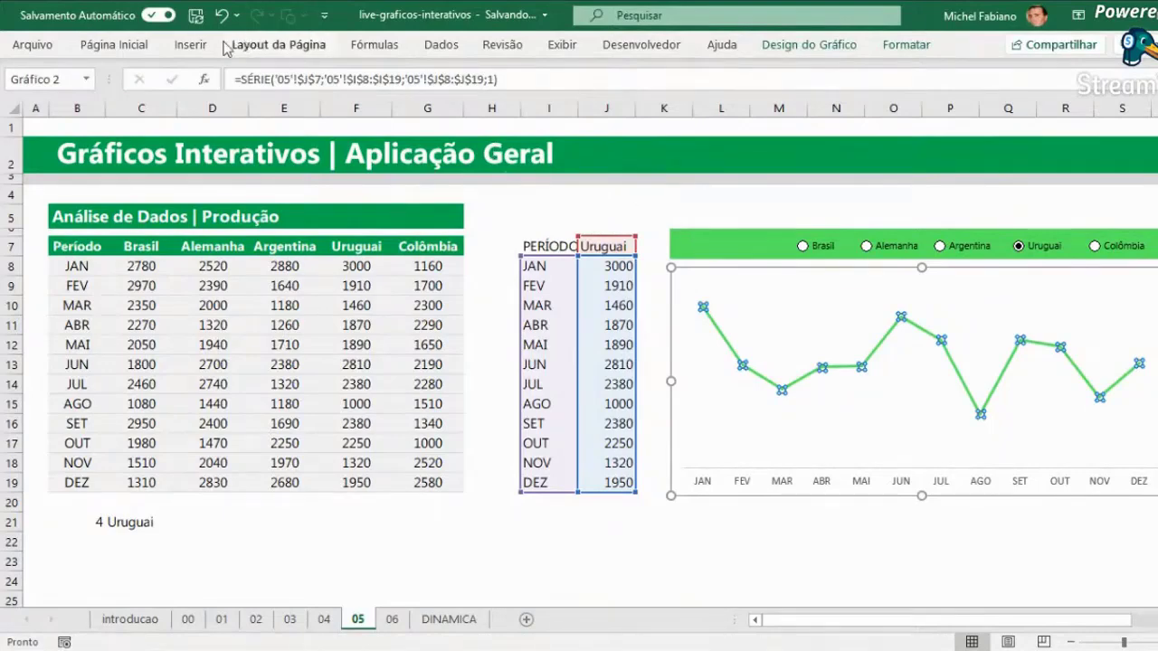
{"action": "left_click", "coordinate": [190, 44]}
{"action": "left_click", "coordinate": [224, 95]}
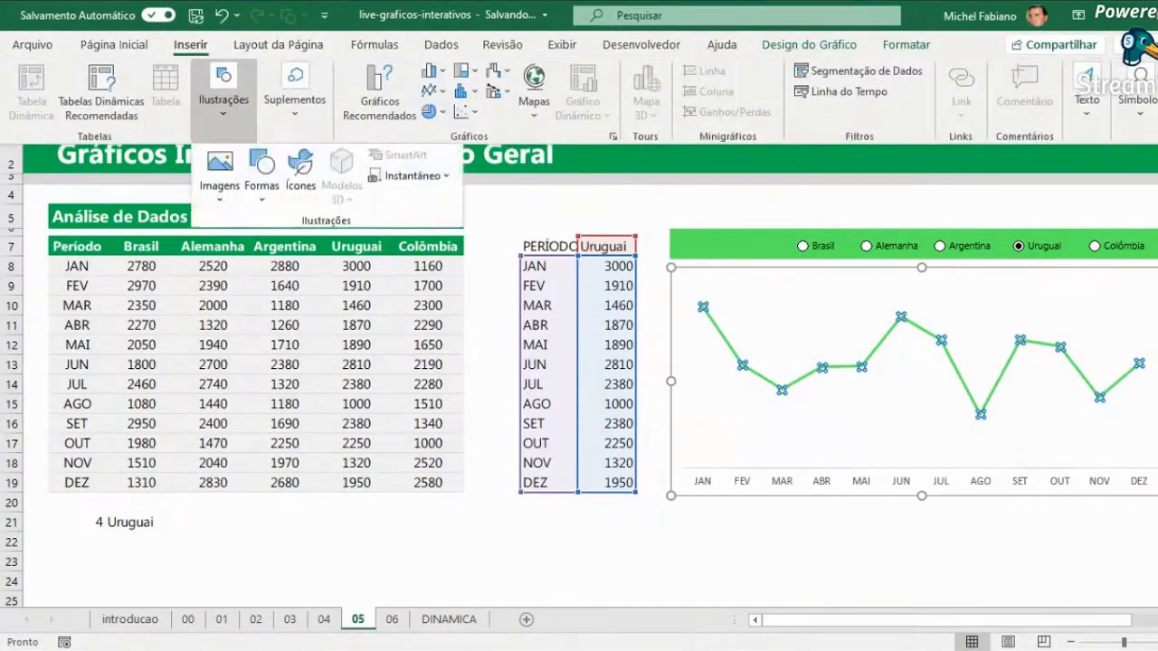
{"action": "left_click", "coordinate": [220, 172]}
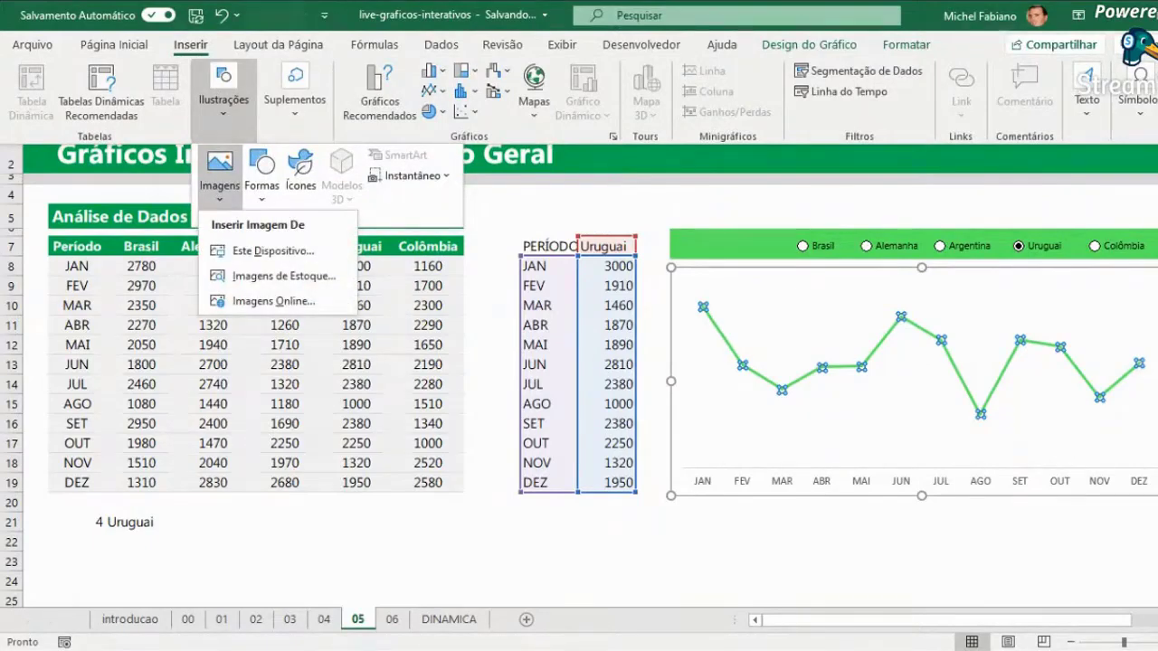
{"action": "left_click", "coordinate": [261, 170]}
{"action": "left_click", "coordinate": [253, 245]}
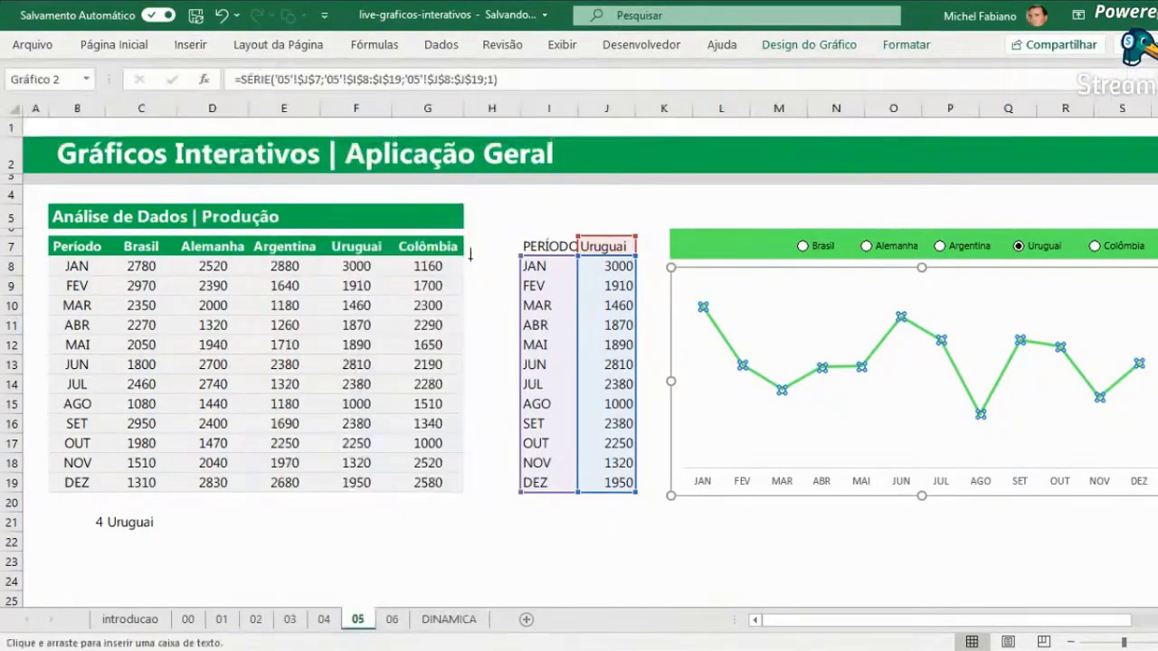
{"action": "left_click", "coordinate": [692, 195]}
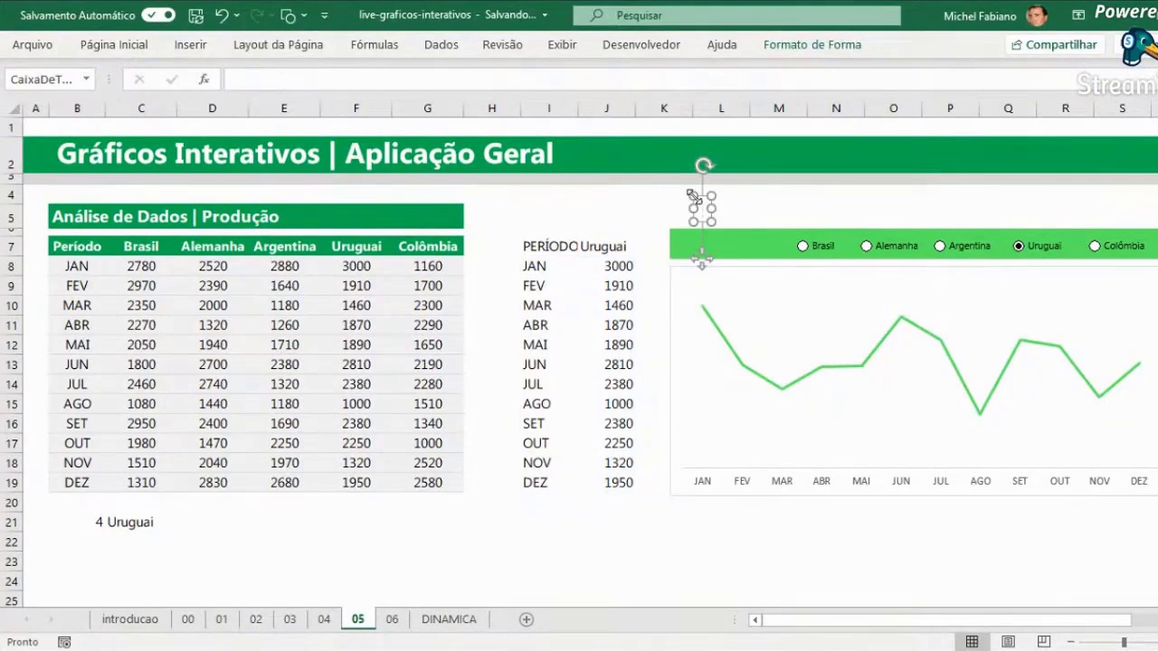
{"action": "type", "text": "Unidade"}
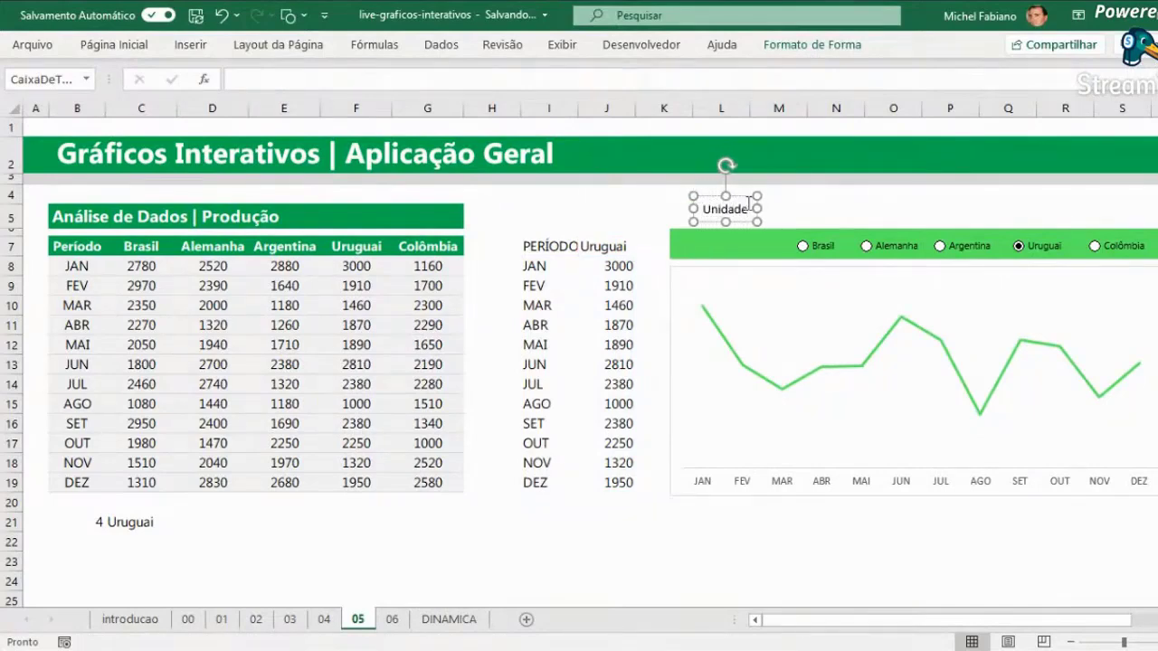
{"action": "left_click_drag", "start_coordinate": [738, 220], "coordinate": [735, 256]}
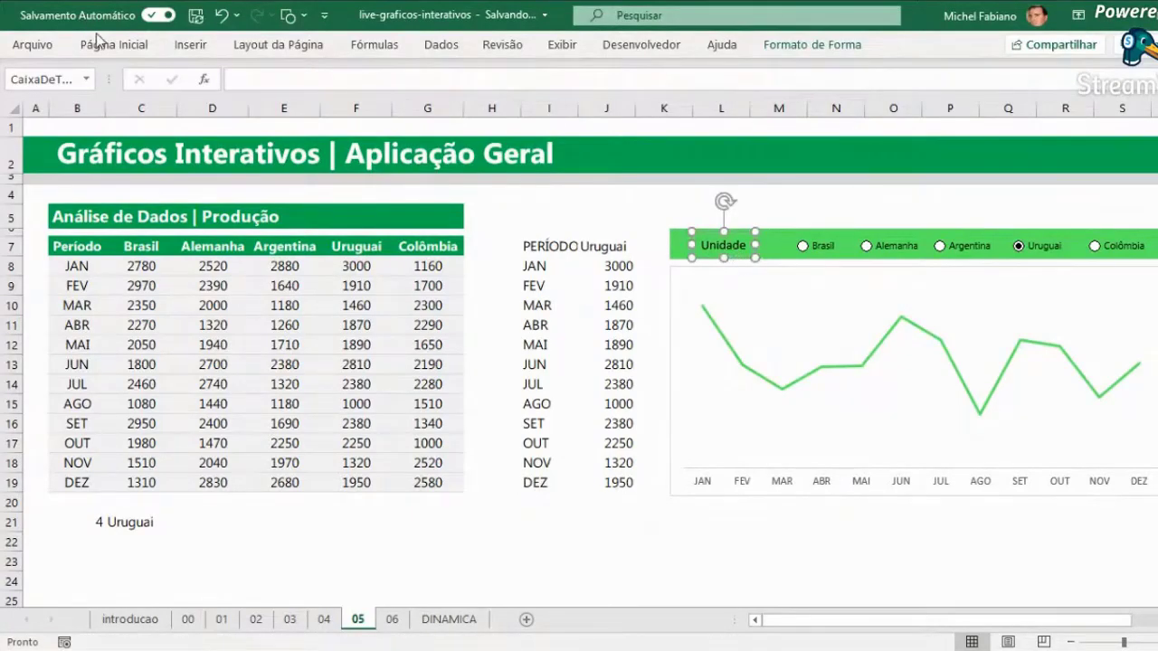
Make the Unidade label bold at size 16 and nudge it slightly up and left.
{"action": "left_click", "coordinate": [114, 45]}
{"action": "left_click", "coordinate": [135, 106]}
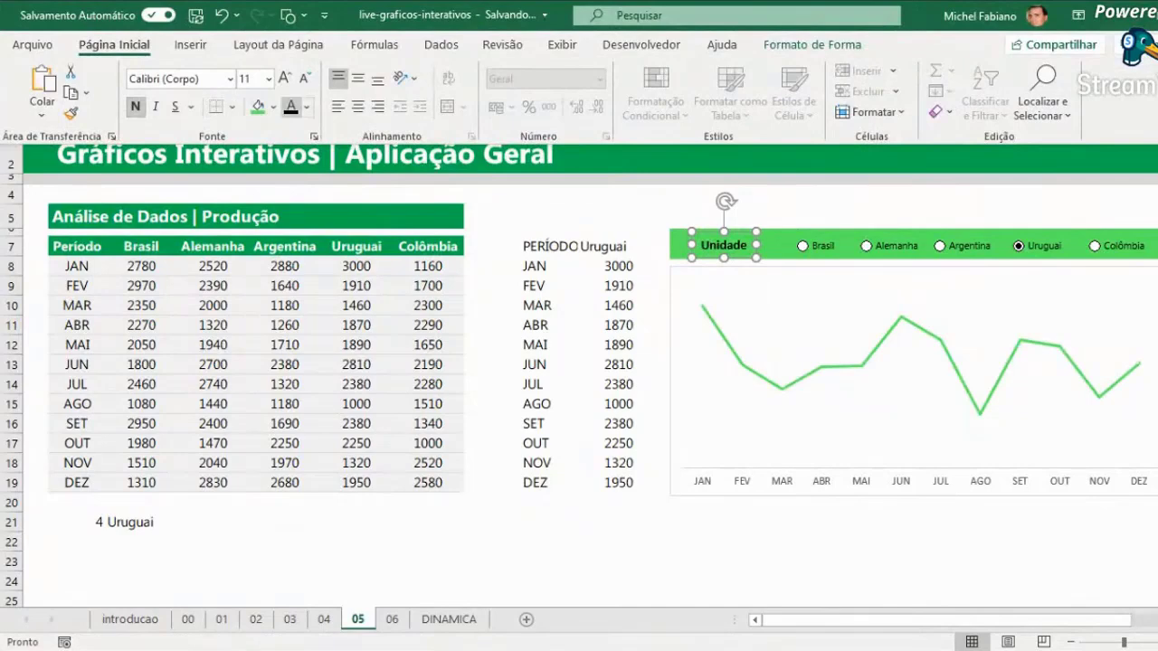
{"action": "left_click", "coordinate": [285, 78]}
{"action": "left_click", "coordinate": [285, 78]}
{"action": "left_click", "coordinate": [285, 78]}
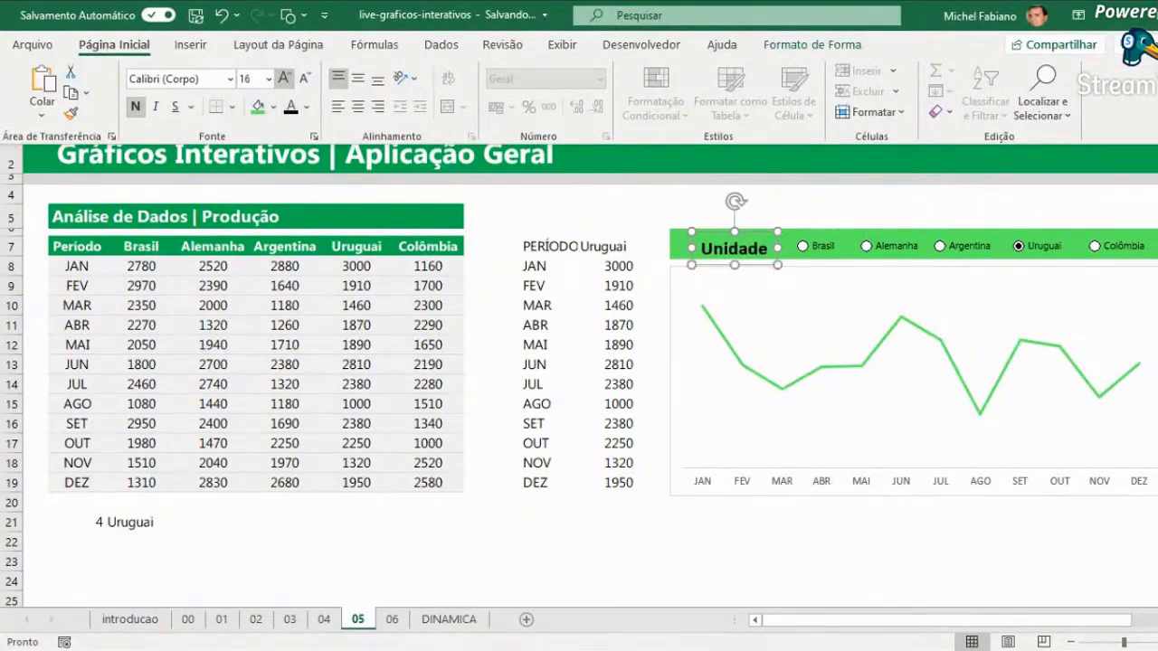
{"action": "left_click", "coordinate": [747, 269]}
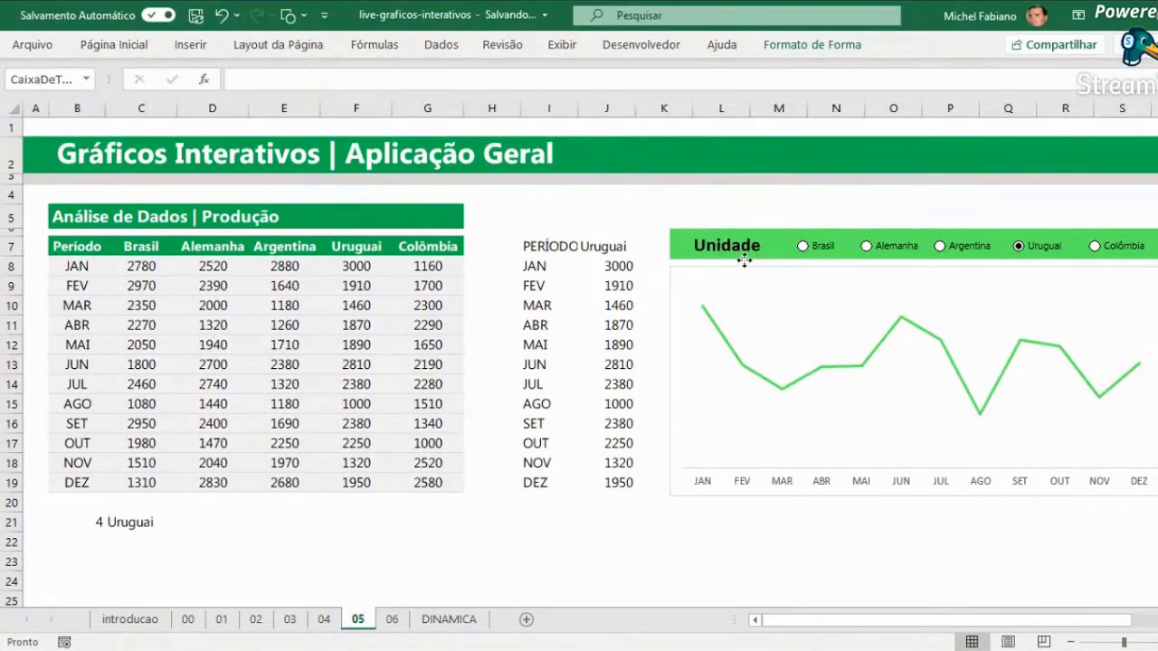
{"action": "left_click_drag", "start_coordinate": [750, 264], "coordinate": [743, 261]}
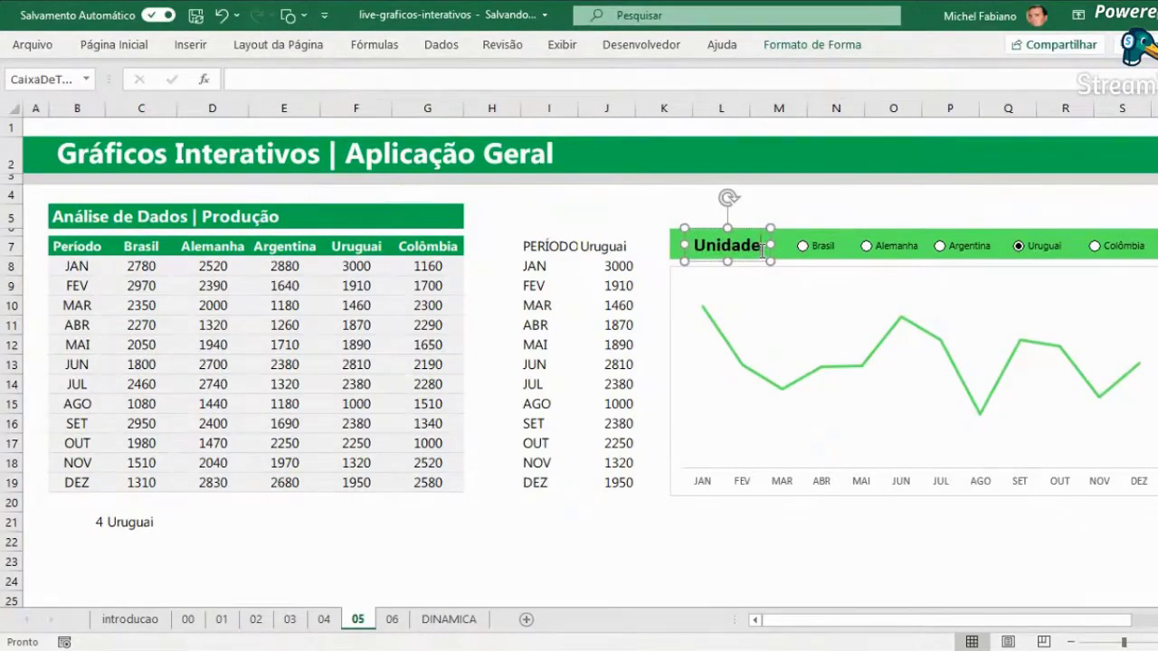
{"action": "type", "text": ":"}
{"action": "left_click", "coordinate": [843, 195]}
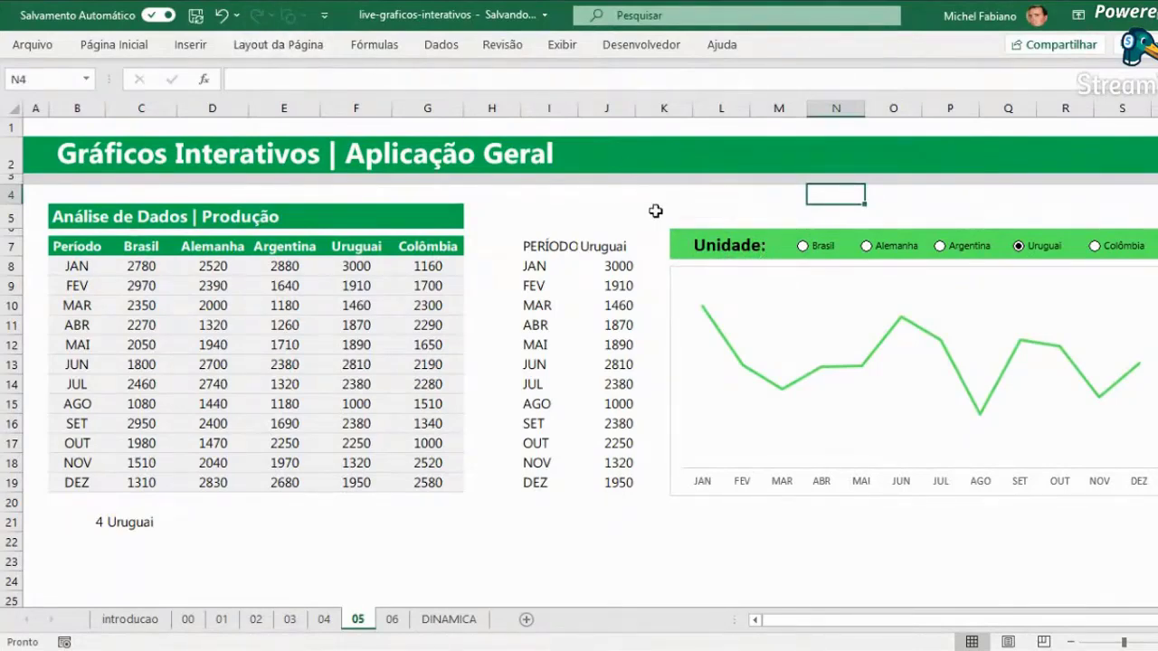
Duplicate the green bar upward and fill the copy dark grey.
{"action": "left_click", "coordinate": [674, 244]}
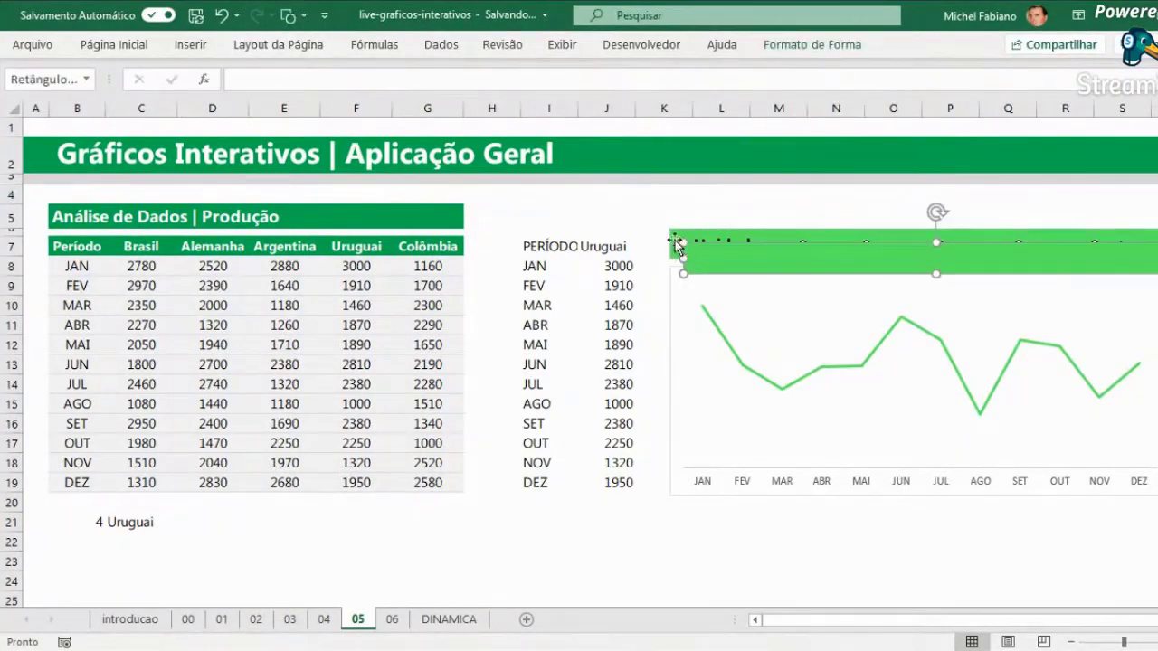
{"action": "left_click_drag", "start_coordinate": [678, 247], "coordinate": [698, 213]}
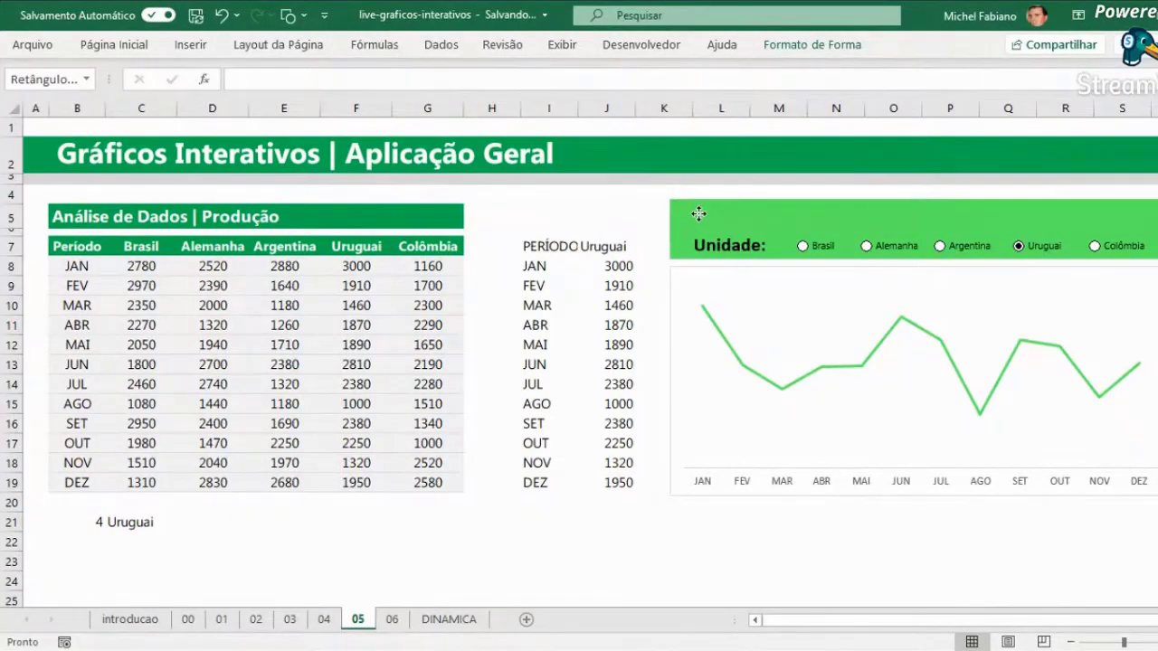
{"action": "left_click", "coordinate": [114, 44]}
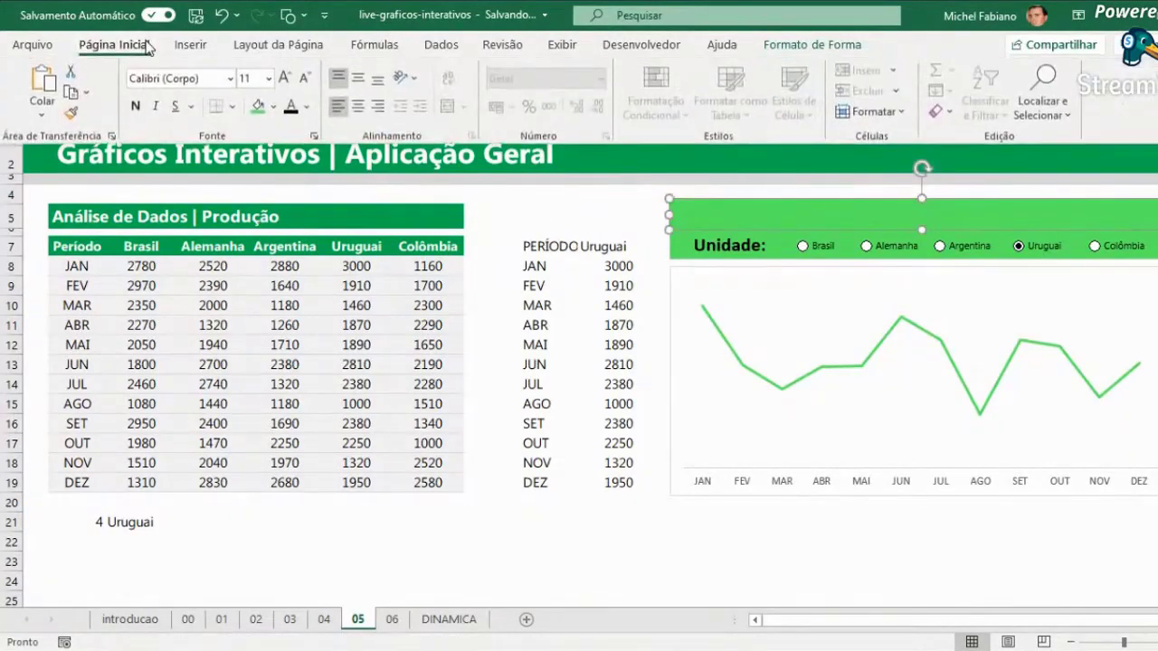
{"action": "left_click", "coordinate": [273, 107]}
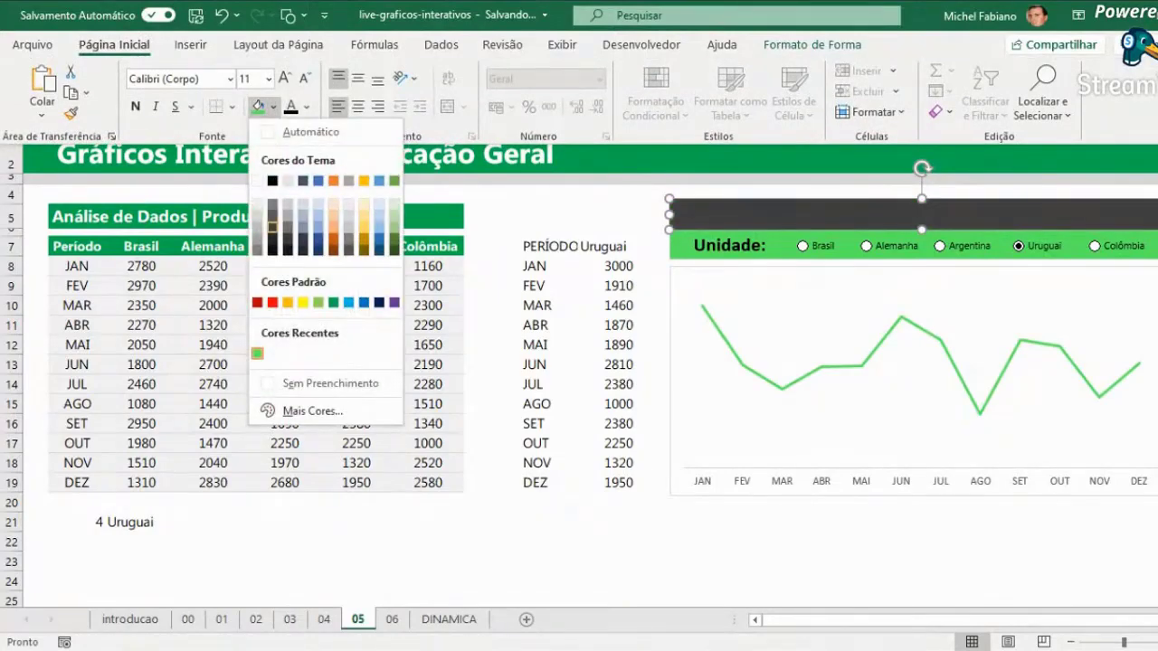
{"action": "left_click", "coordinate": [273, 227]}
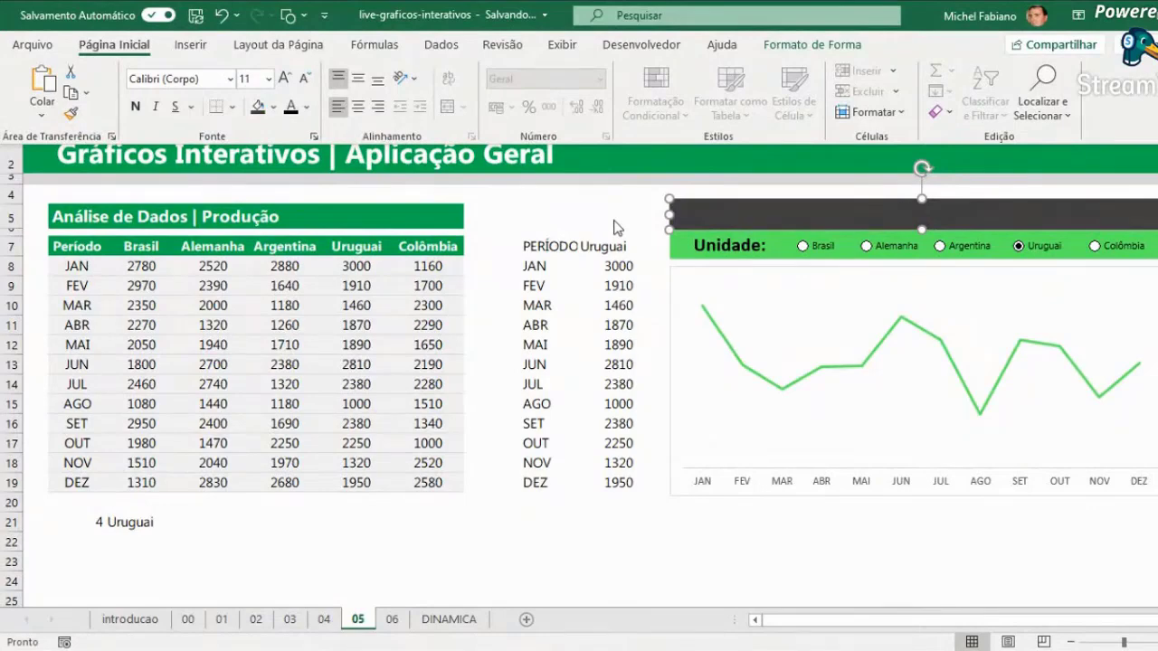
Title the dark banner 'Gráfico de Desempenho de Produção' at size 16, vertically centred.
{"action": "type", "text": "Gráfic"}
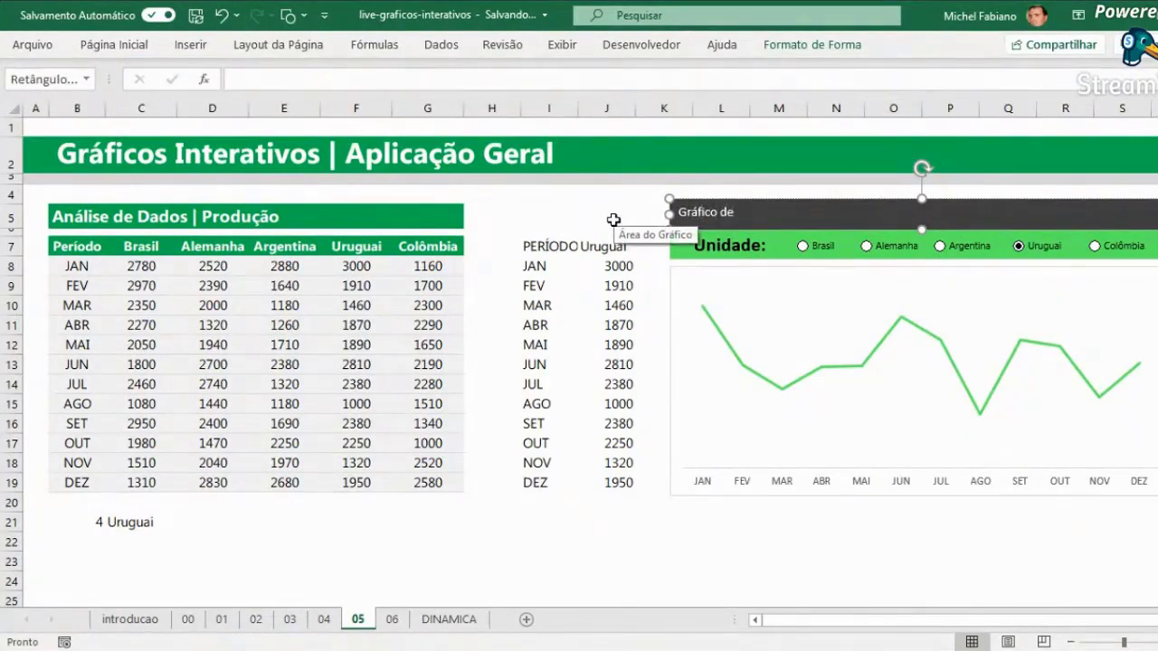
{"action": "type", "text": "o d"}
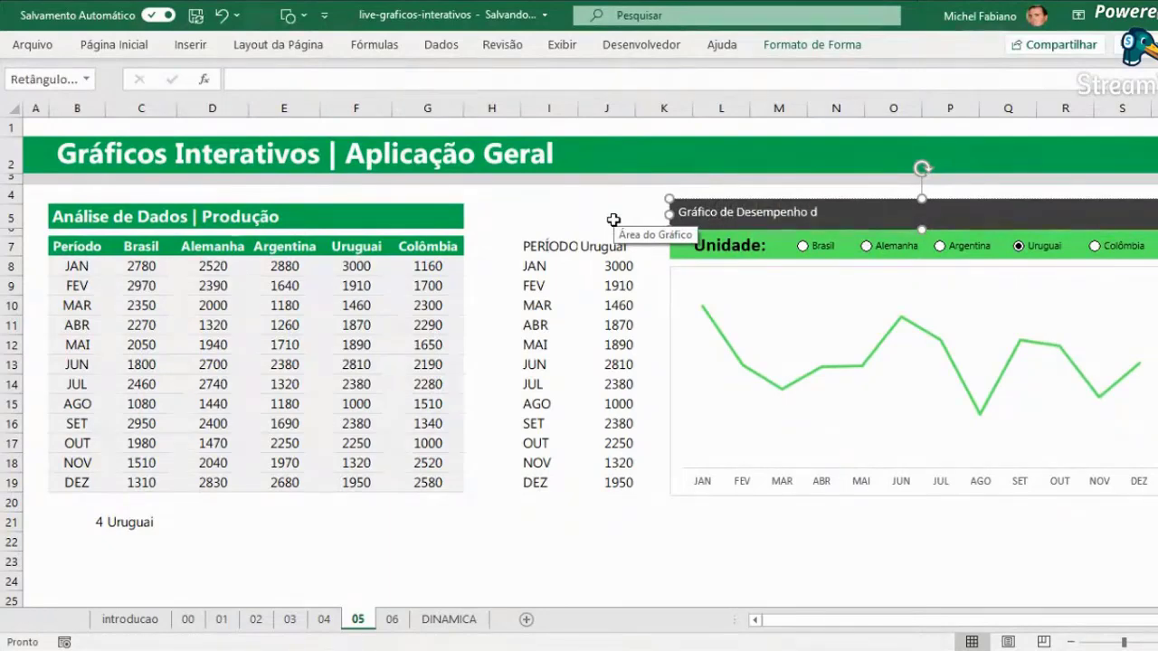
{"action": "type", "text": "e Produção"}
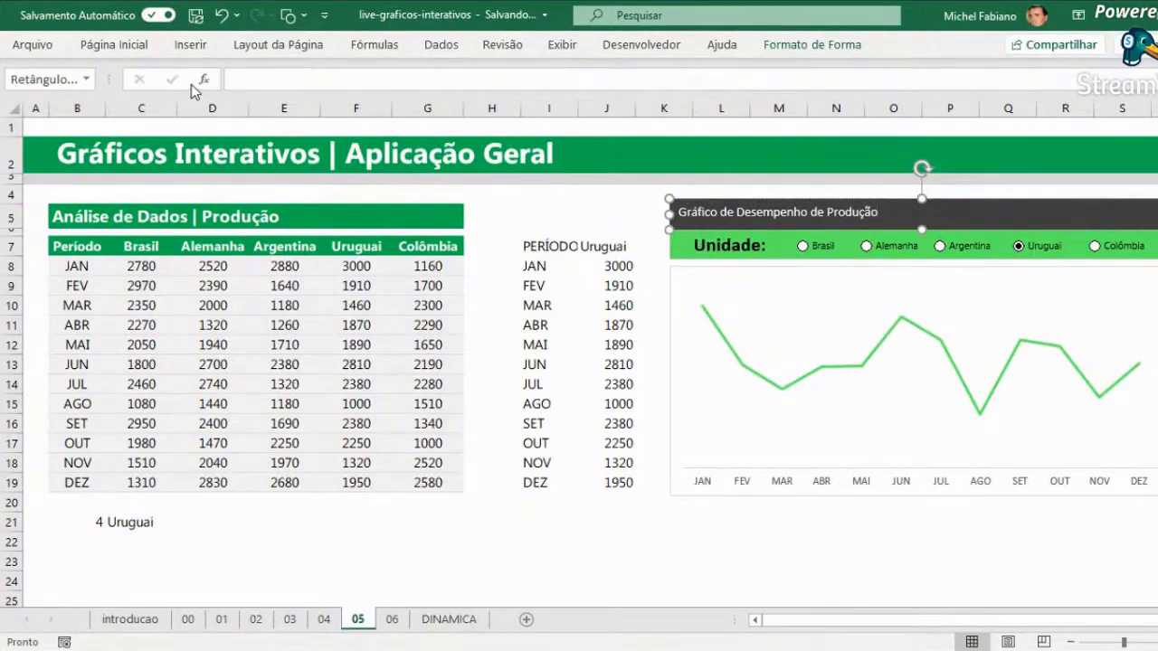
{"action": "left_click", "coordinate": [137, 47]}
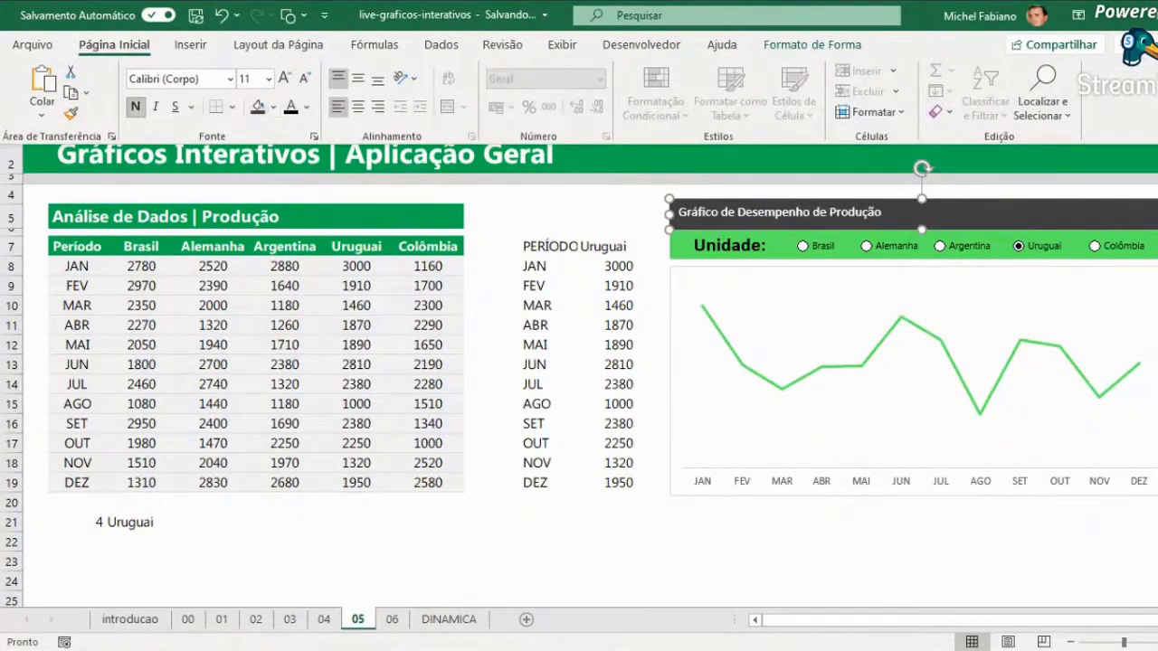
{"action": "left_click", "coordinate": [285, 77]}
{"action": "left_click", "coordinate": [285, 78]}
{"action": "left_click", "coordinate": [285, 78]}
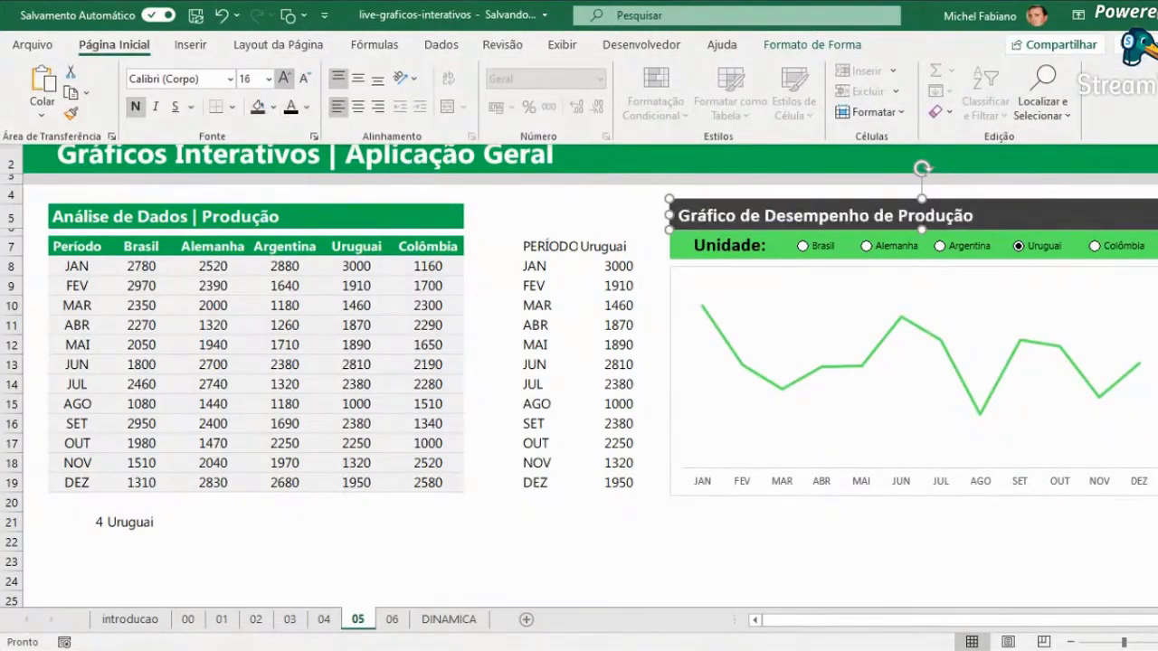
{"action": "left_click", "coordinate": [359, 77]}
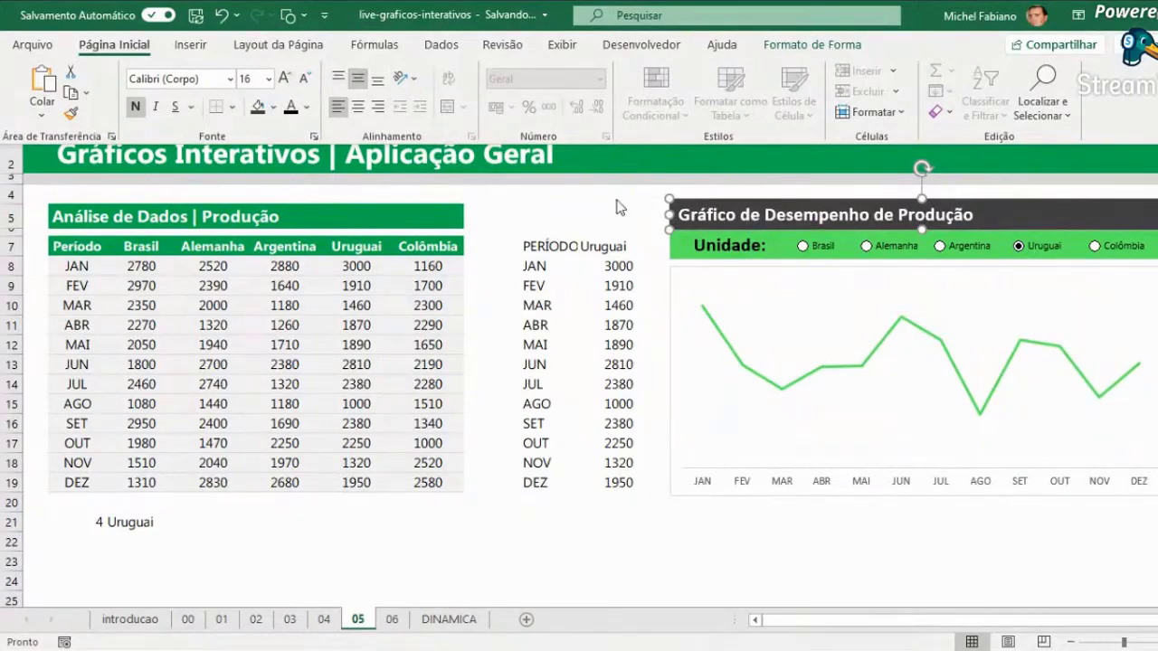
{"action": "key", "text": "ctrl+F1"}
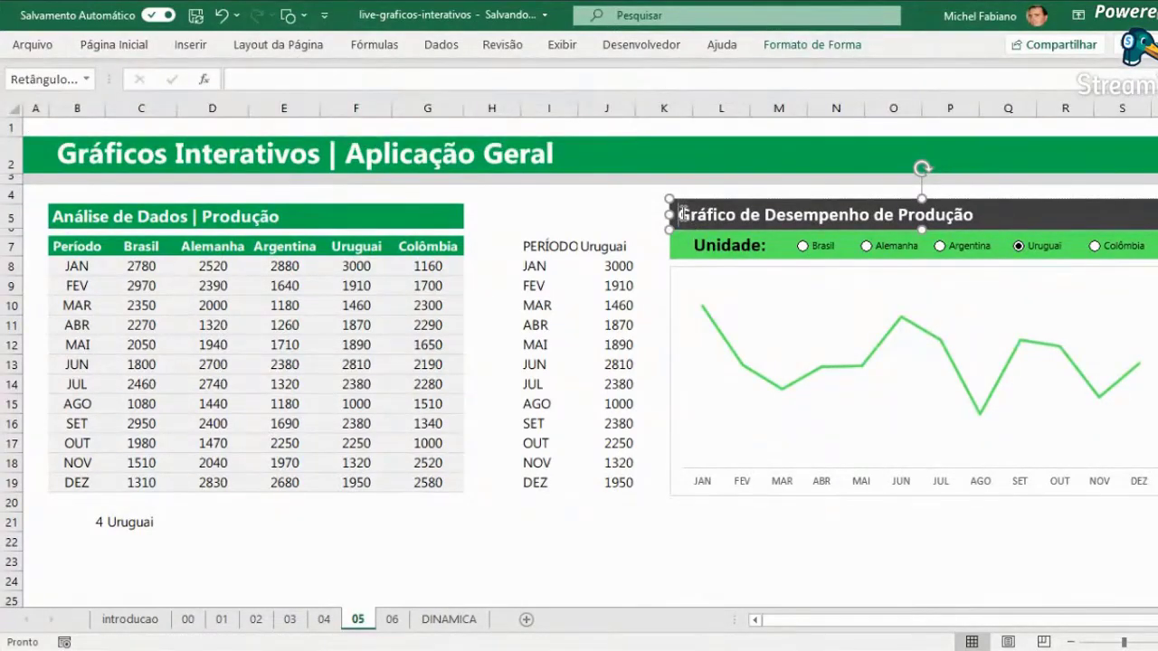
{"action": "left_click", "coordinate": [608, 219]}
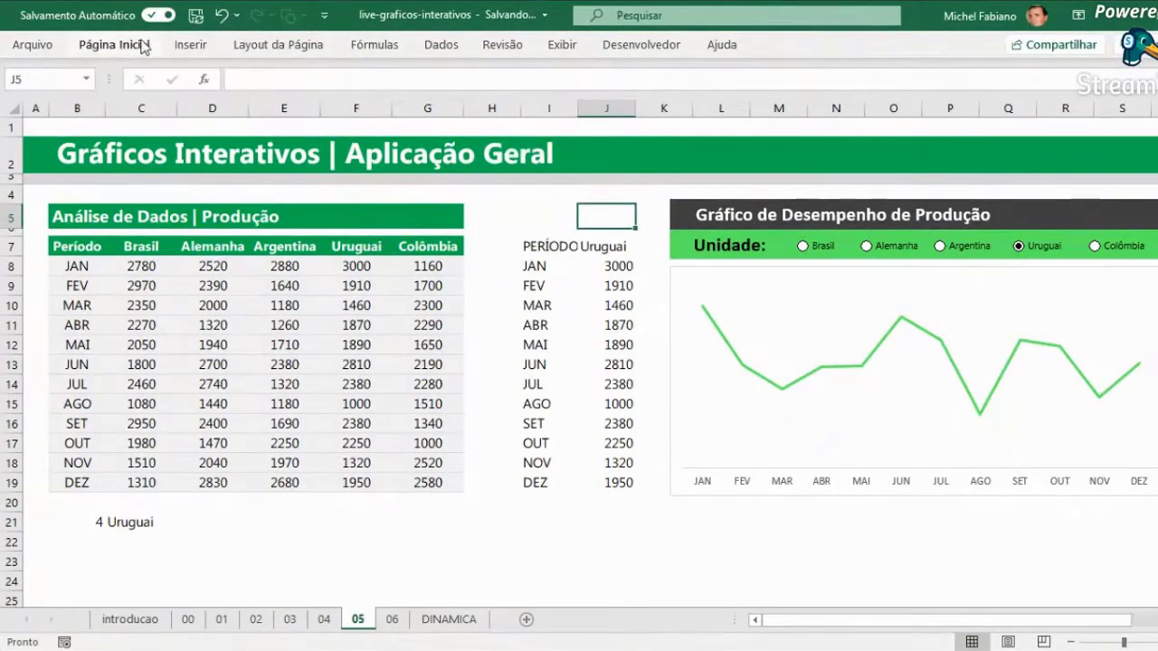
{"action": "left_click", "coordinate": [189, 44]}
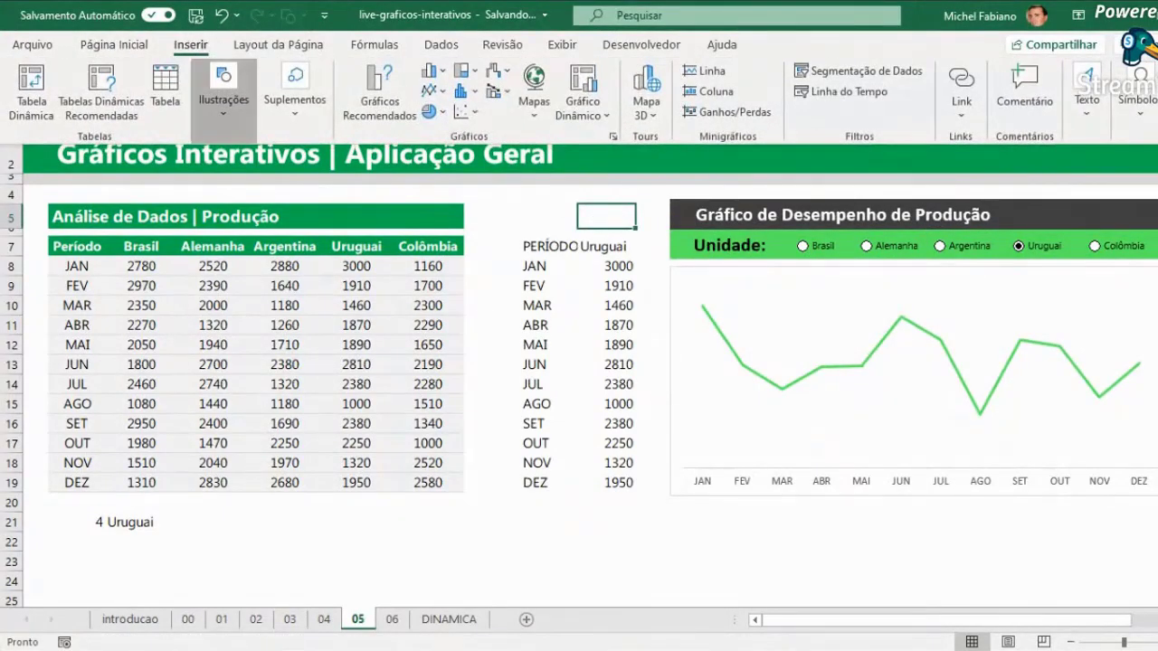
Search the icon library for 'gráfico' and insert the rising line-chart icon.
{"action": "left_click", "coordinate": [224, 95]}
{"action": "left_click", "coordinate": [298, 201]}
{"action": "type", "text": "gra"}
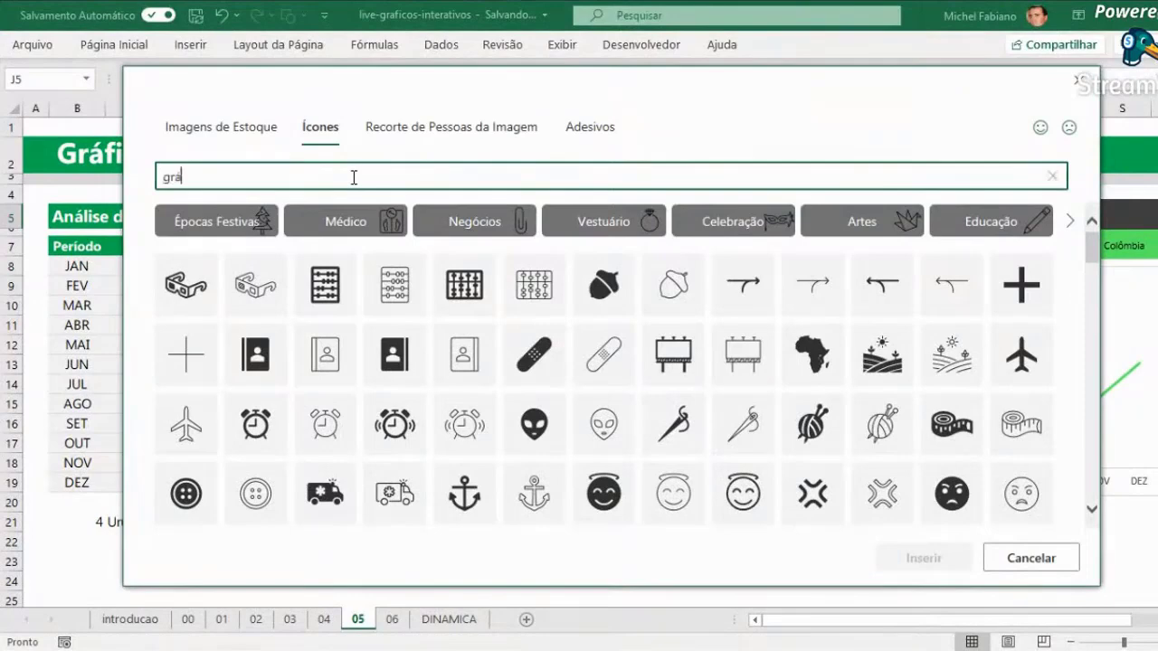
{"action": "type", "text": "fico"}
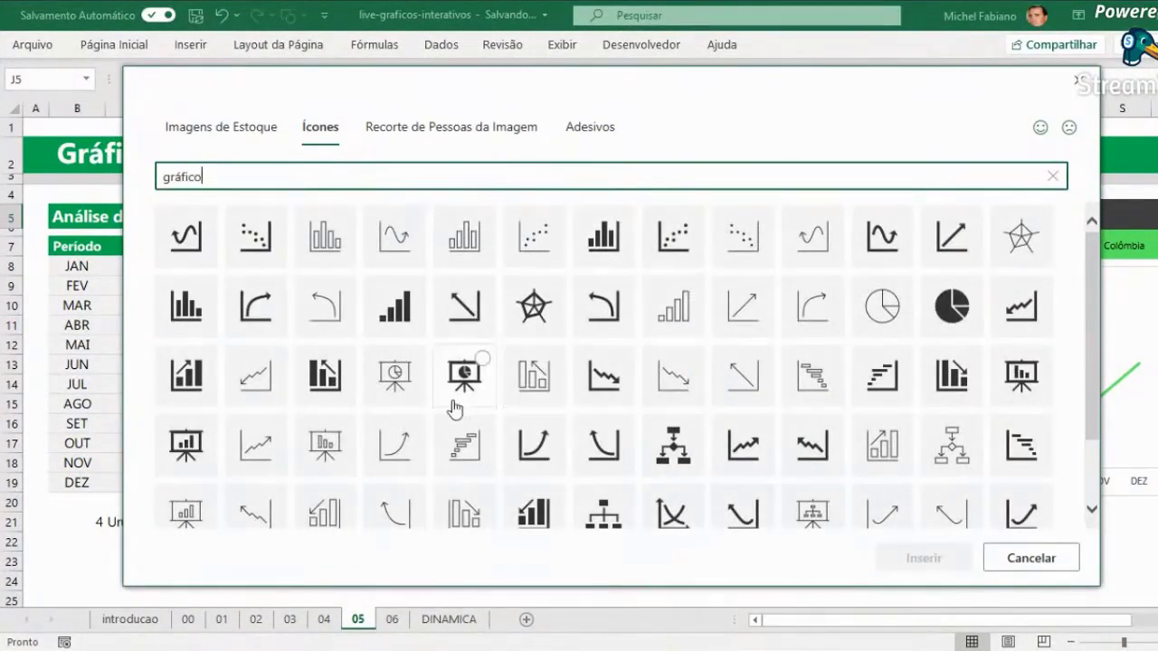
{"action": "left_click", "coordinate": [257, 455]}
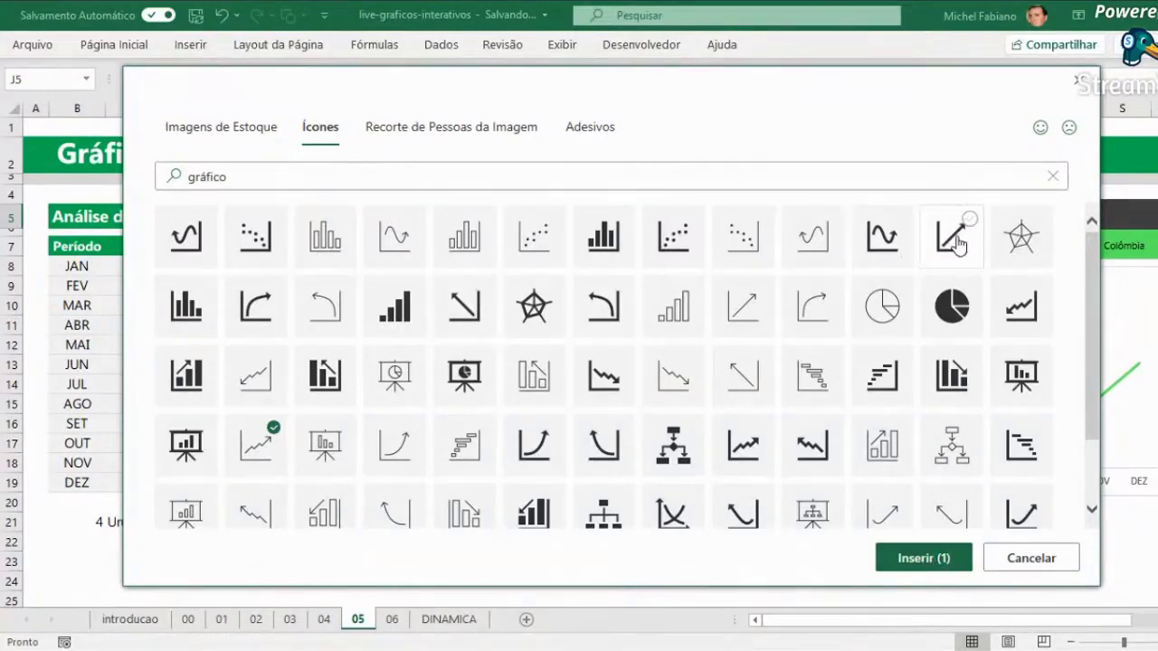
{"action": "left_click", "coordinate": [940, 558]}
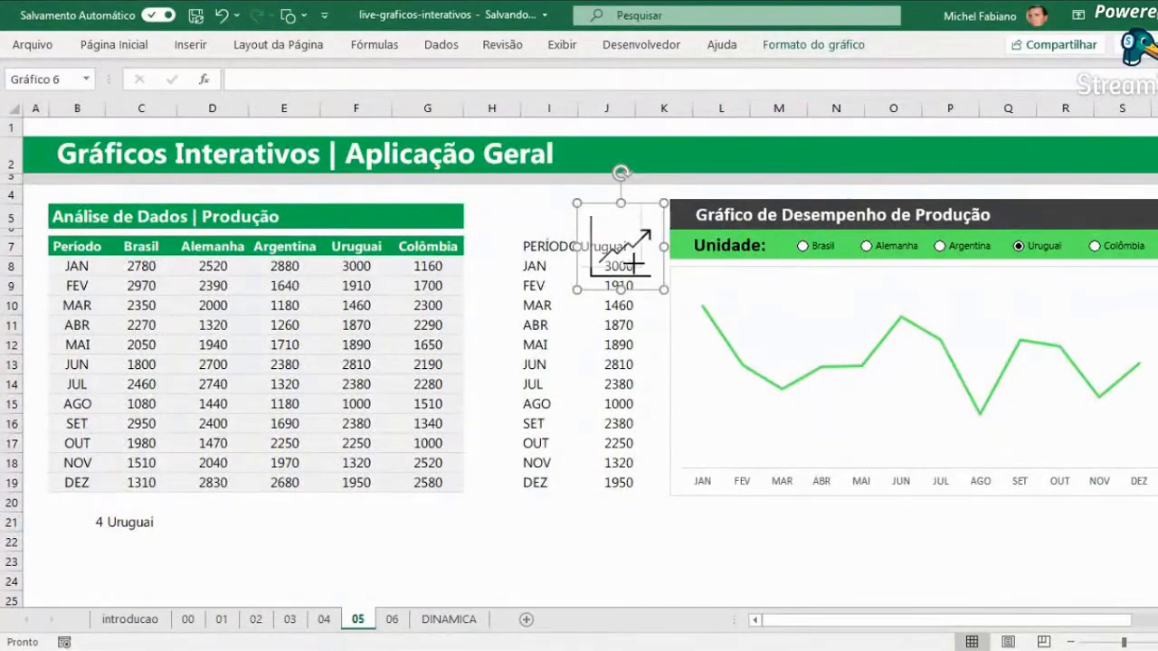
Shrink the chart icon, move it into the dark title banner and thicken its outline.
{"action": "left_click_drag", "start_coordinate": [664, 288], "coordinate": [610, 234]}
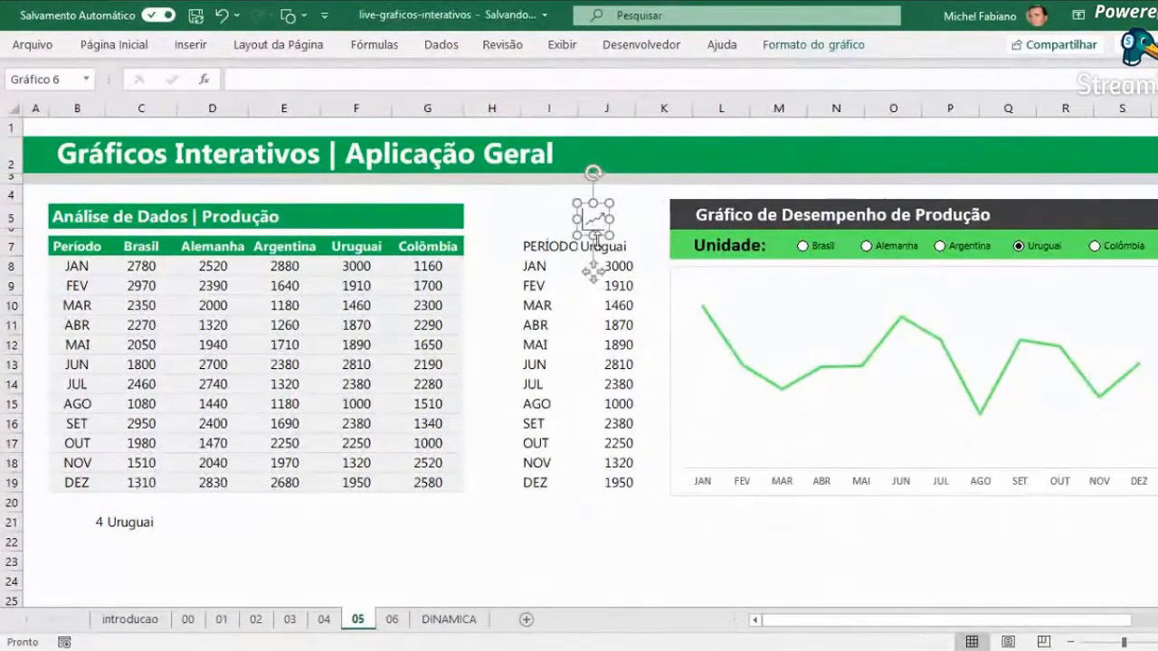
{"action": "left_click_drag", "start_coordinate": [593, 271], "coordinate": [692, 269]}
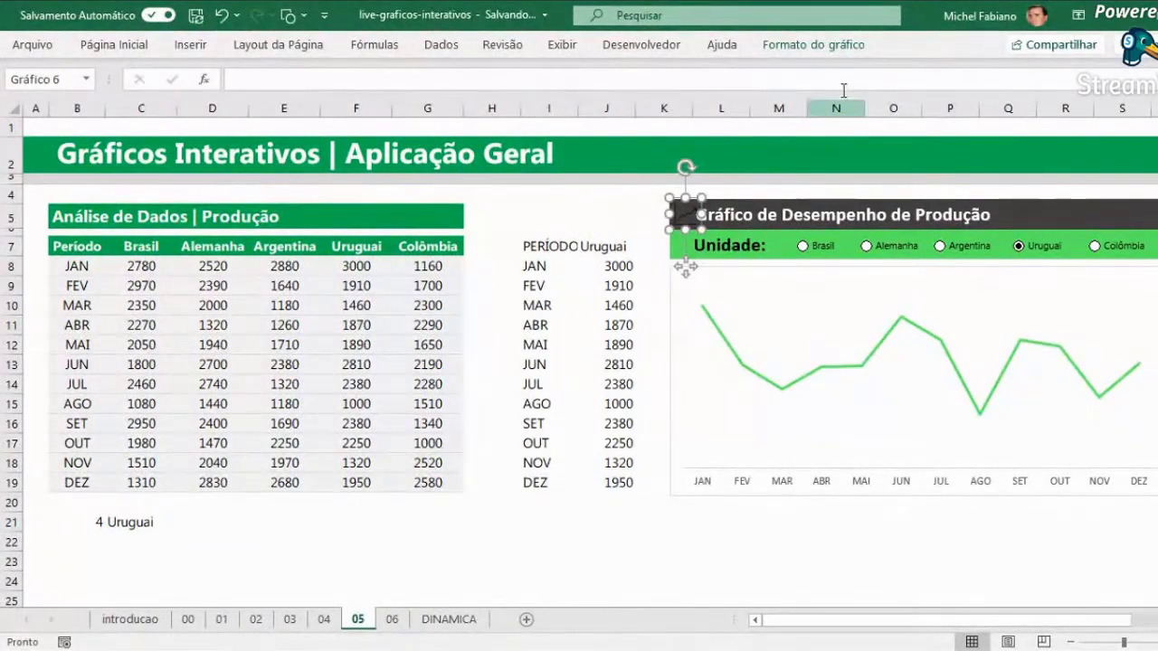
{"action": "left_click", "coordinate": [855, 56]}
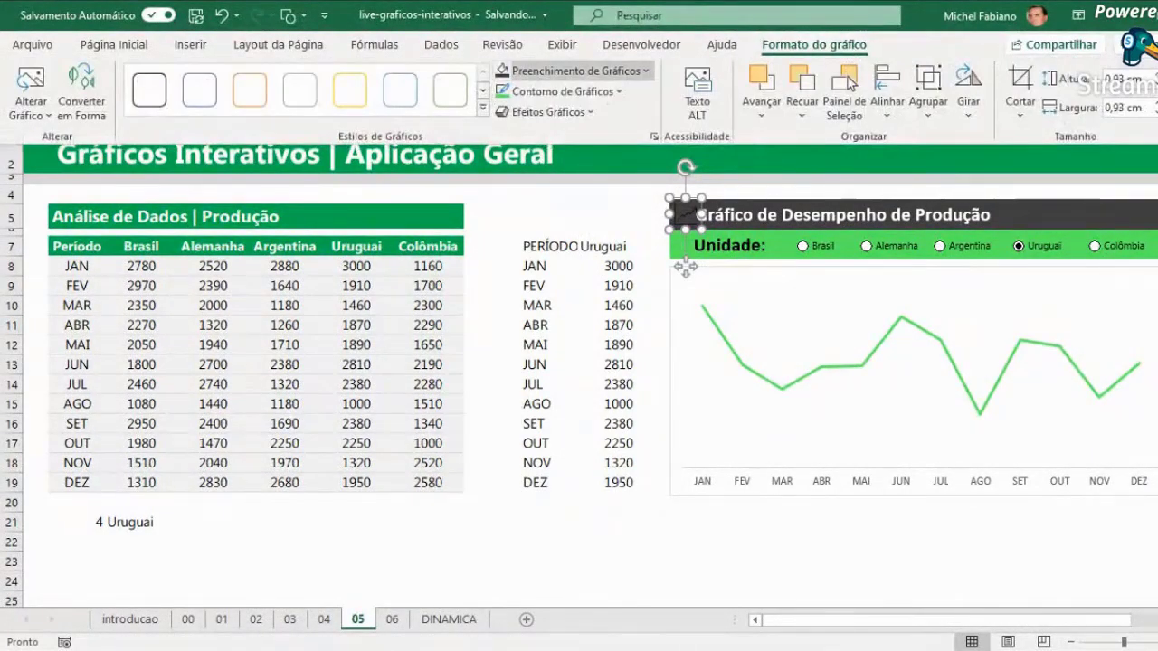
{"action": "left_click", "coordinate": [563, 91]}
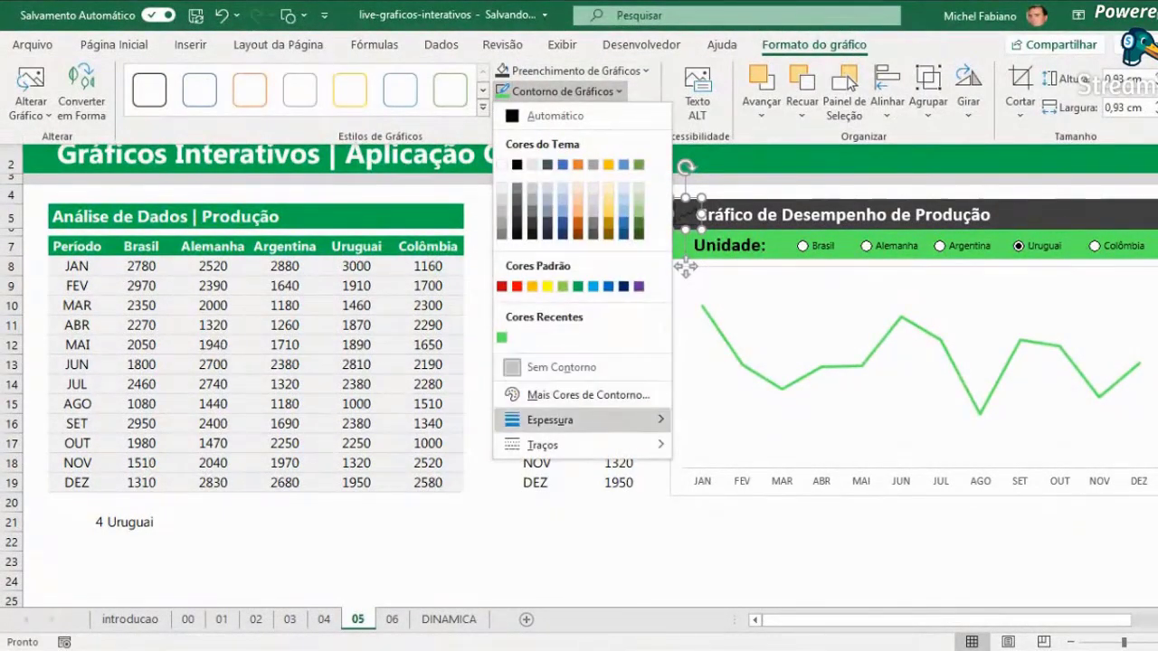
{"action": "mouse_move", "coordinate": [588, 420]}
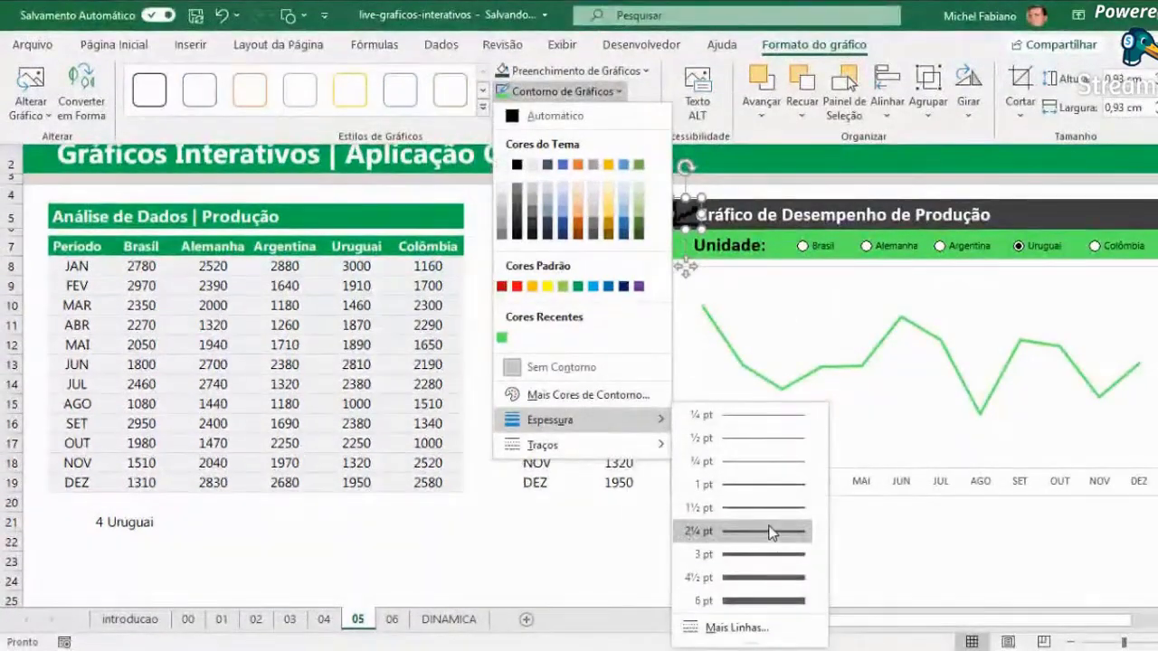
{"action": "left_click", "coordinate": [771, 512]}
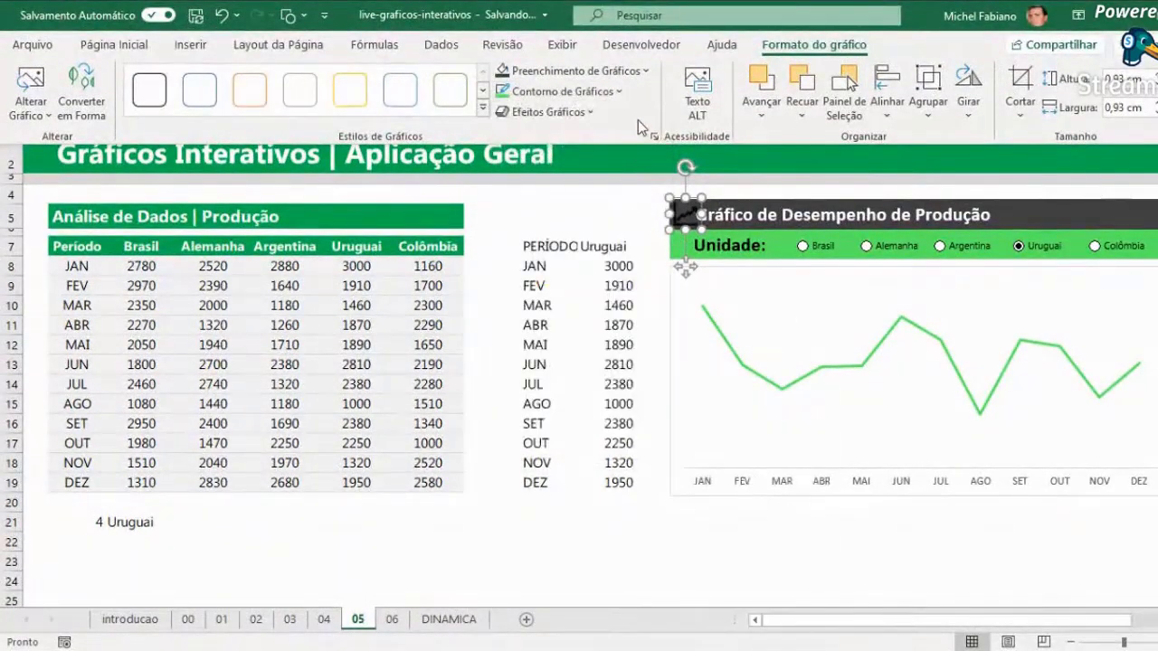
Give the chart icon a white outline and slightly resize it from its corner.
{"action": "left_click", "coordinate": [640, 71]}
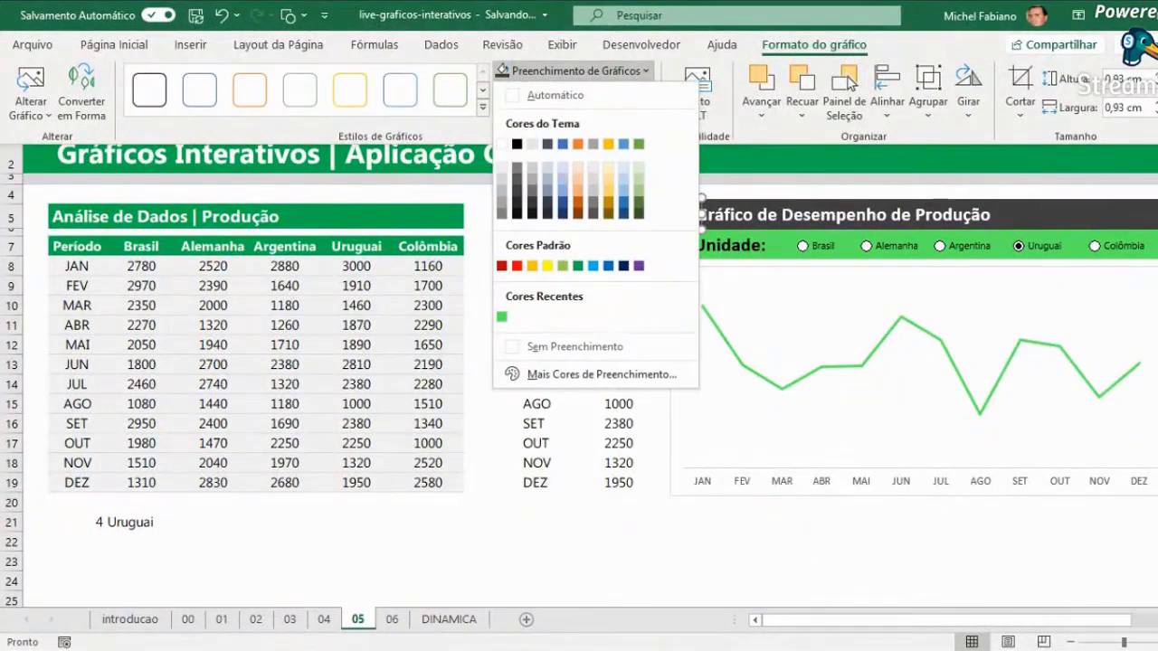
{"action": "left_click", "coordinate": [504, 152]}
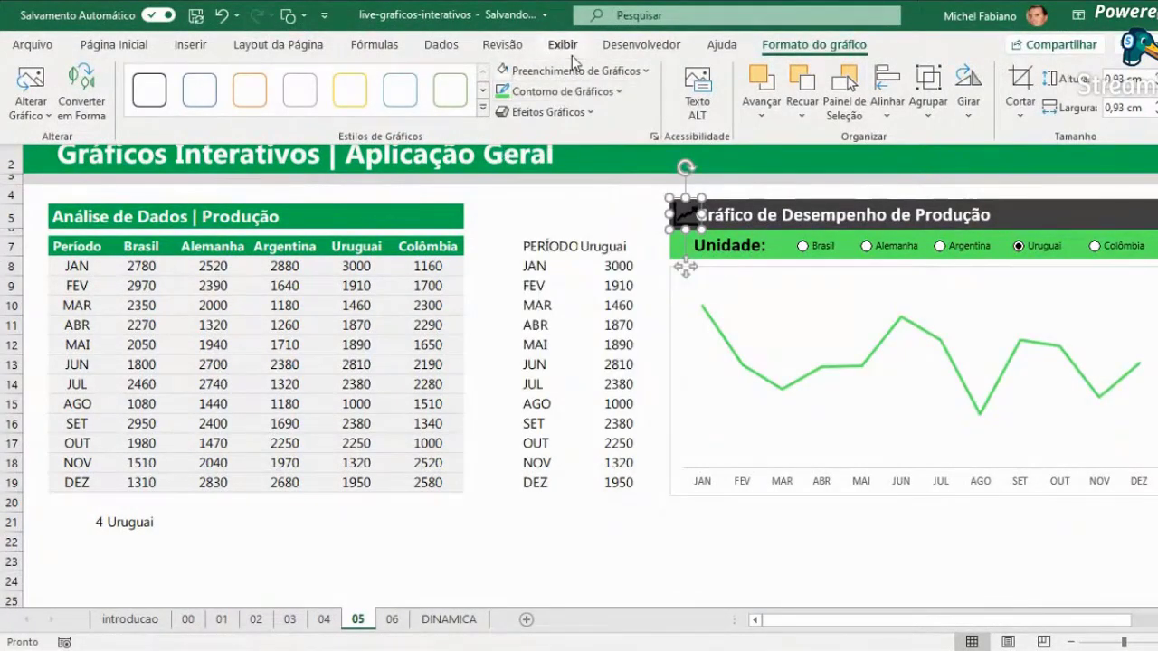
{"action": "left_click", "coordinate": [560, 92]}
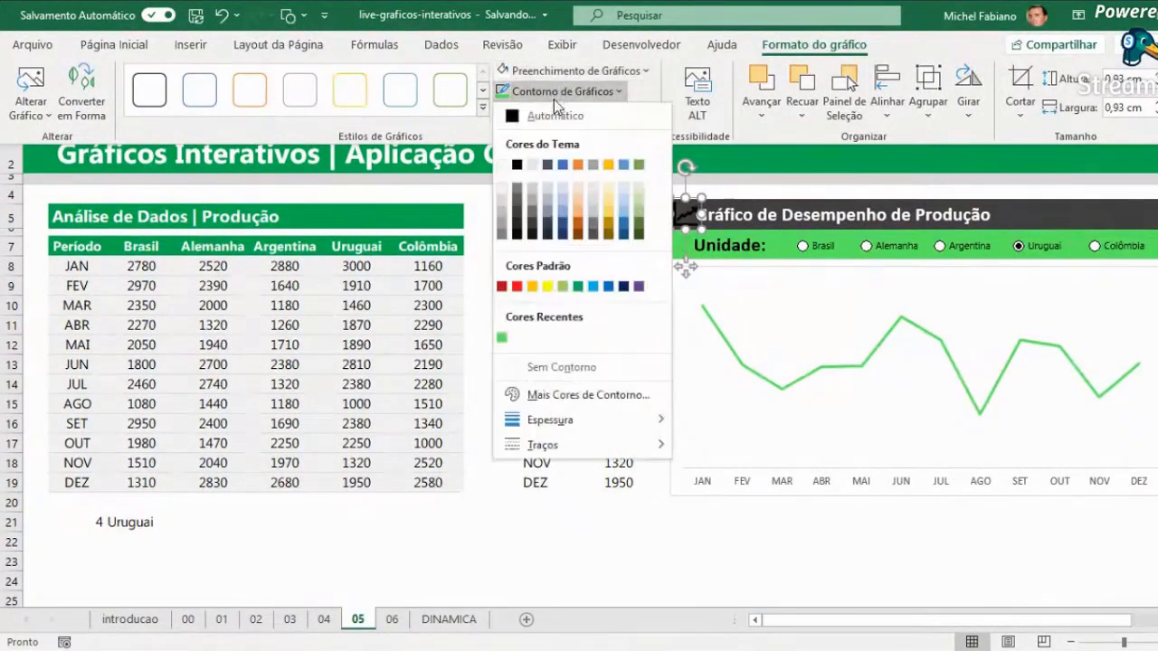
{"action": "left_click", "coordinate": [504, 161]}
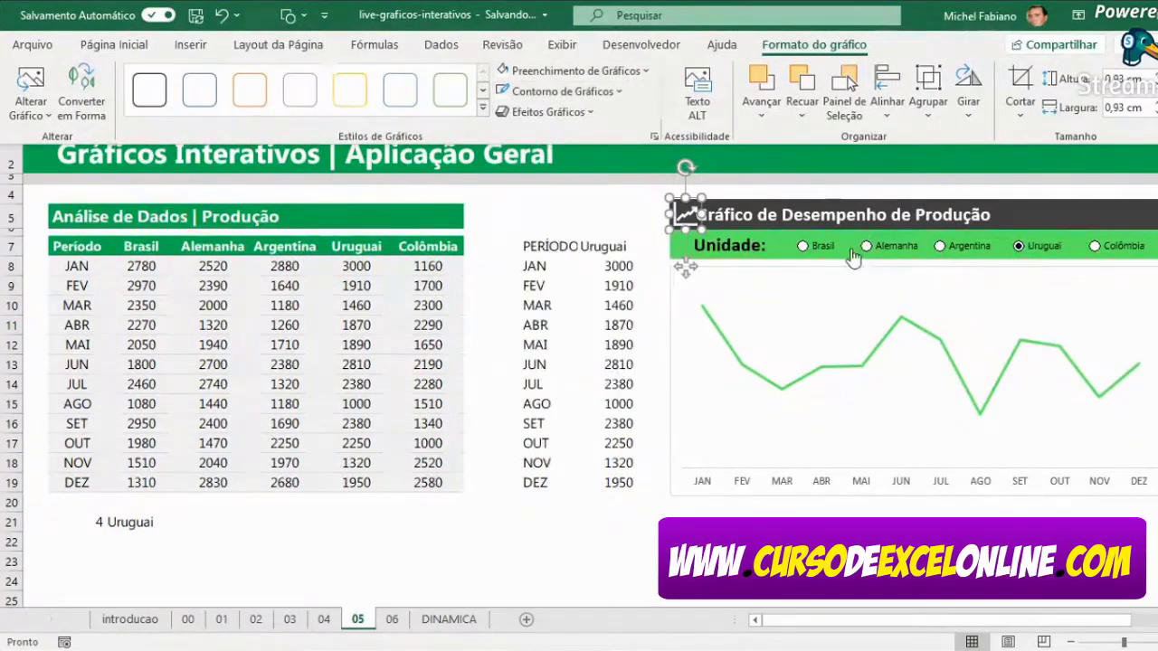
{"action": "key", "text": "Escape"}
{"action": "left_click", "coordinate": [852, 211]}
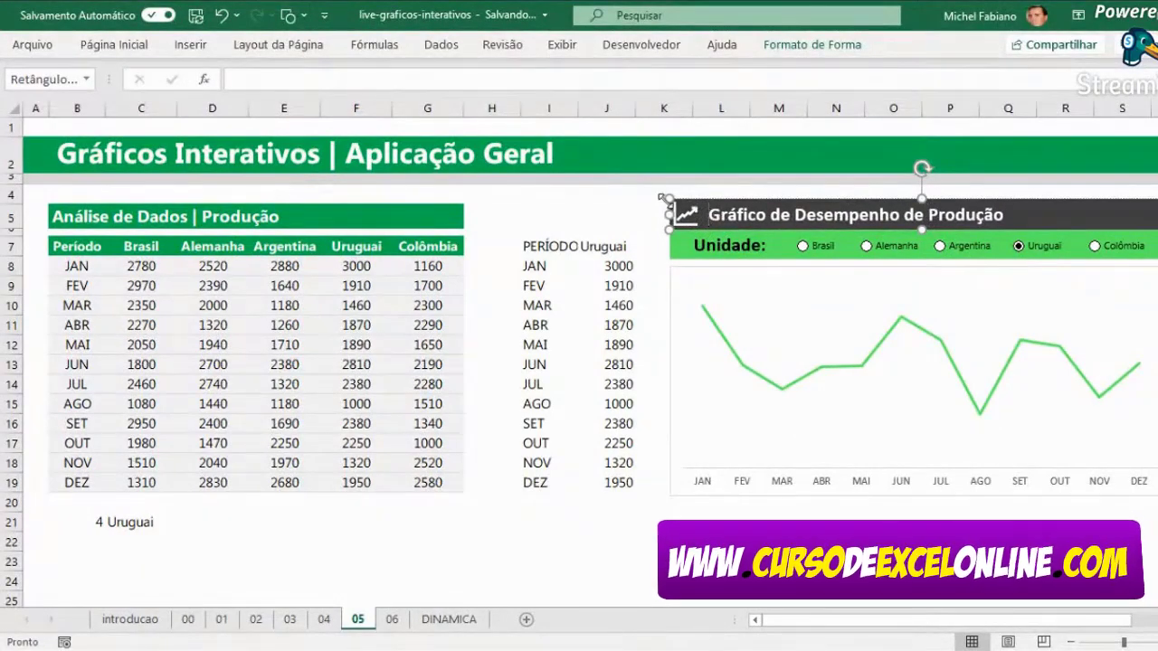
{"action": "left_click", "coordinate": [682, 214]}
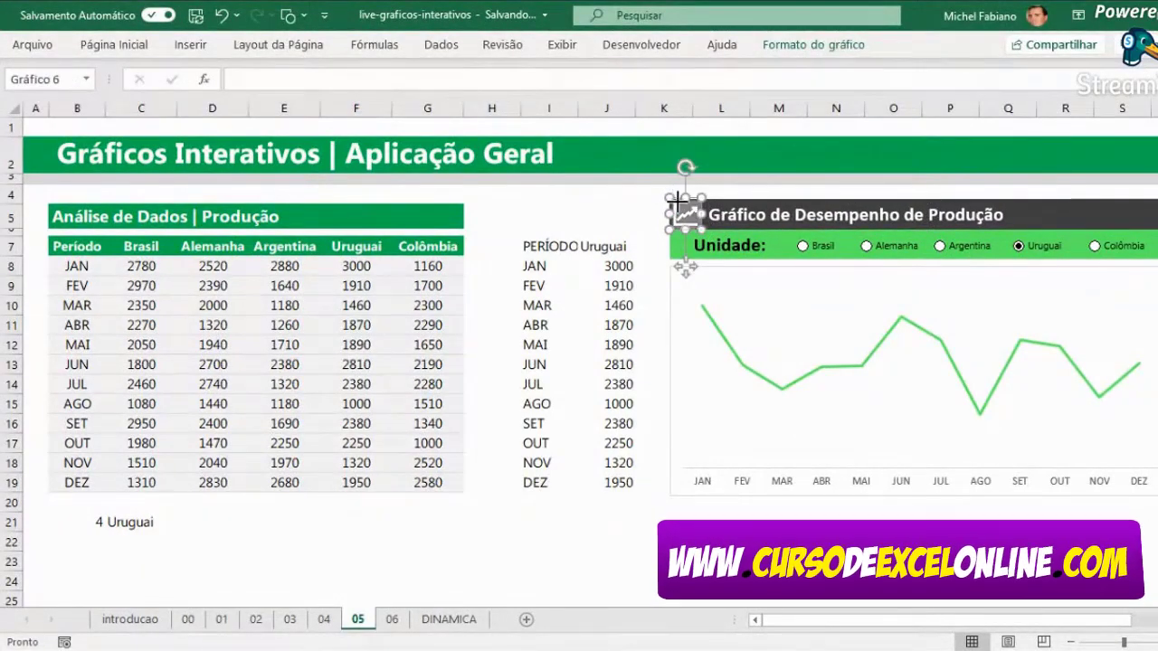
{"action": "left_click_drag", "start_coordinate": [673, 197], "coordinate": [683, 202]}
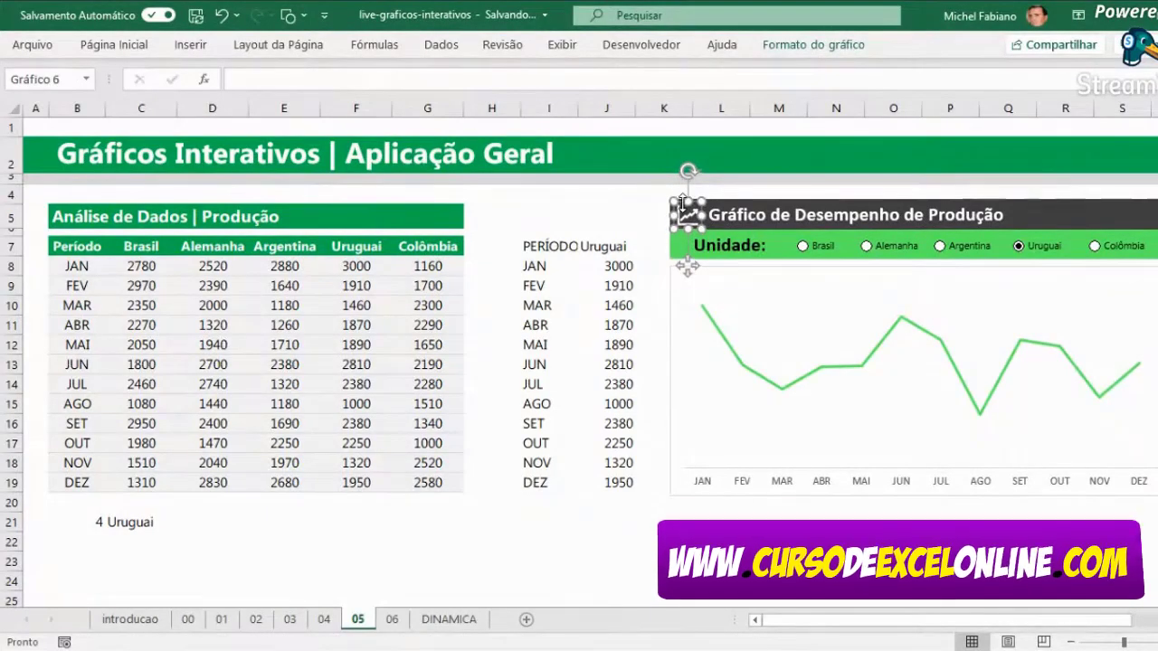
Test the Brasil, Argentina, Uruguai and Colômbia buttons, ending on Colômbia, and select the chart.
{"action": "left_click", "coordinate": [606, 217]}
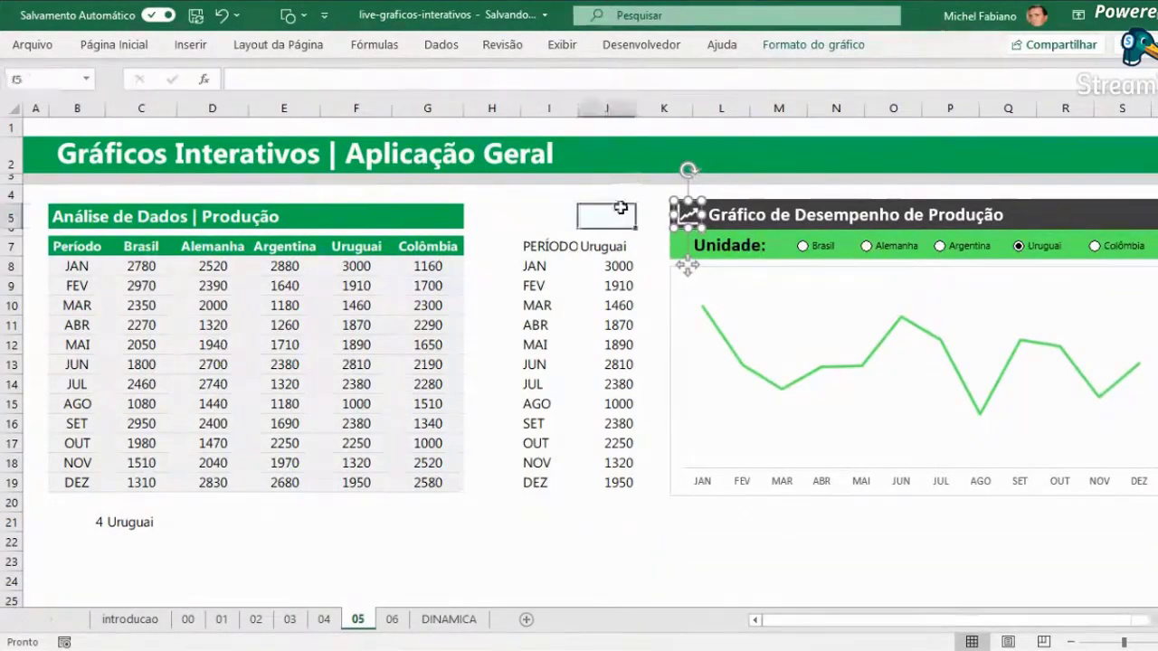
{"action": "left_click", "coordinate": [804, 249]}
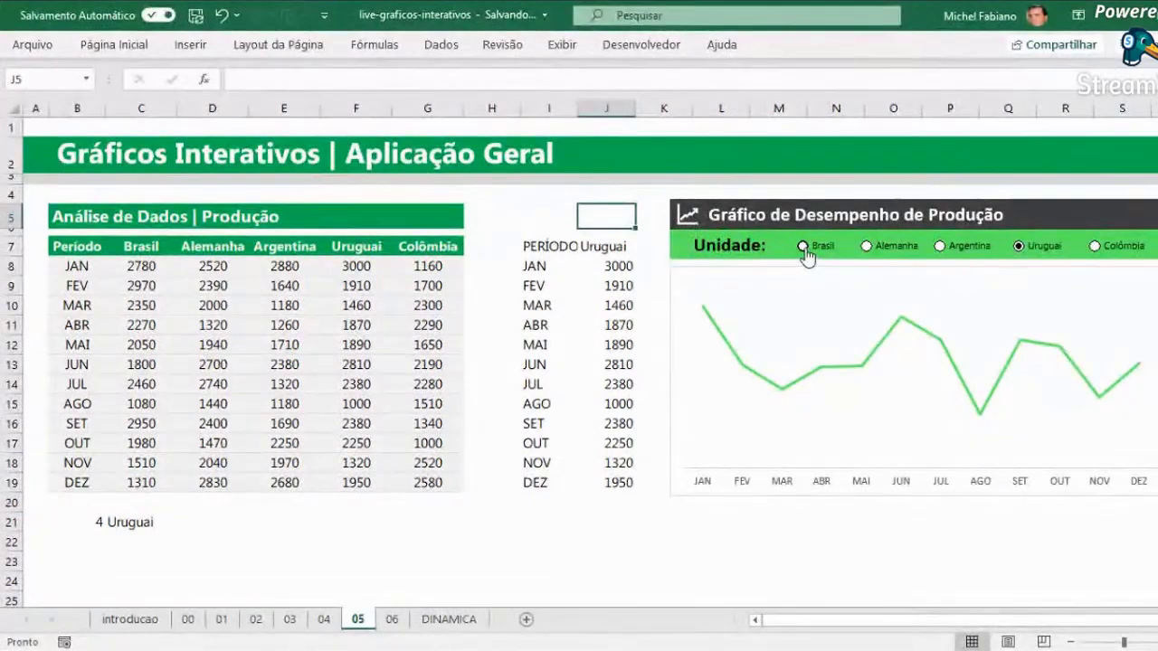
{"action": "left_click", "coordinate": [940, 248]}
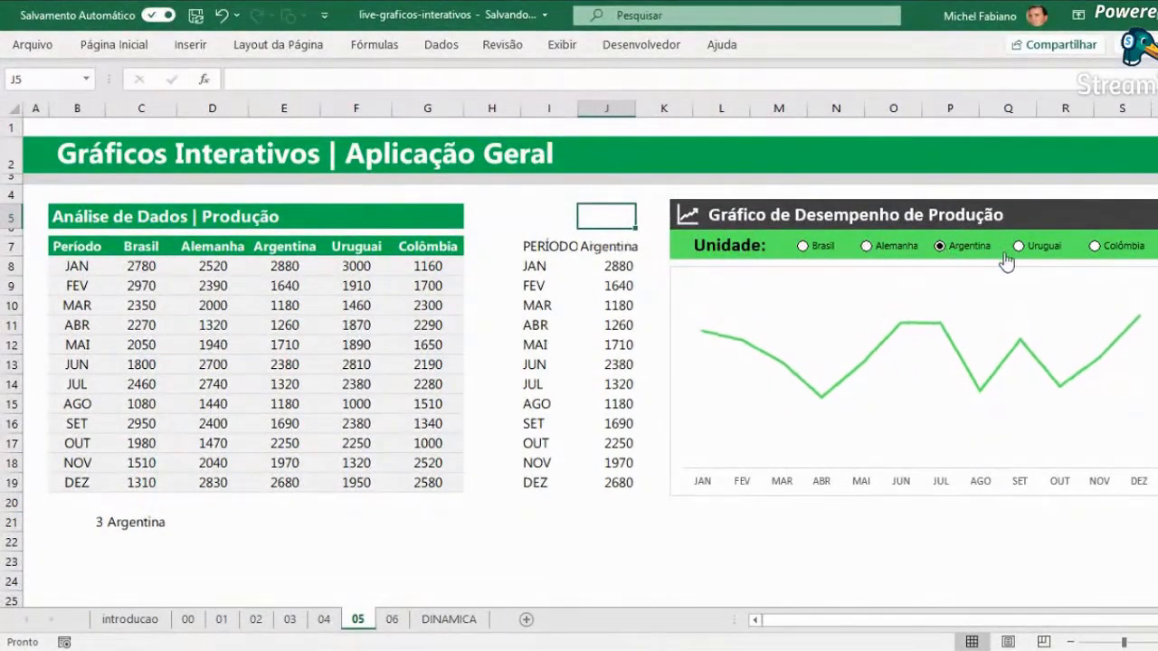
{"action": "left_click", "coordinate": [1066, 253]}
{"action": "left_click", "coordinate": [1112, 254]}
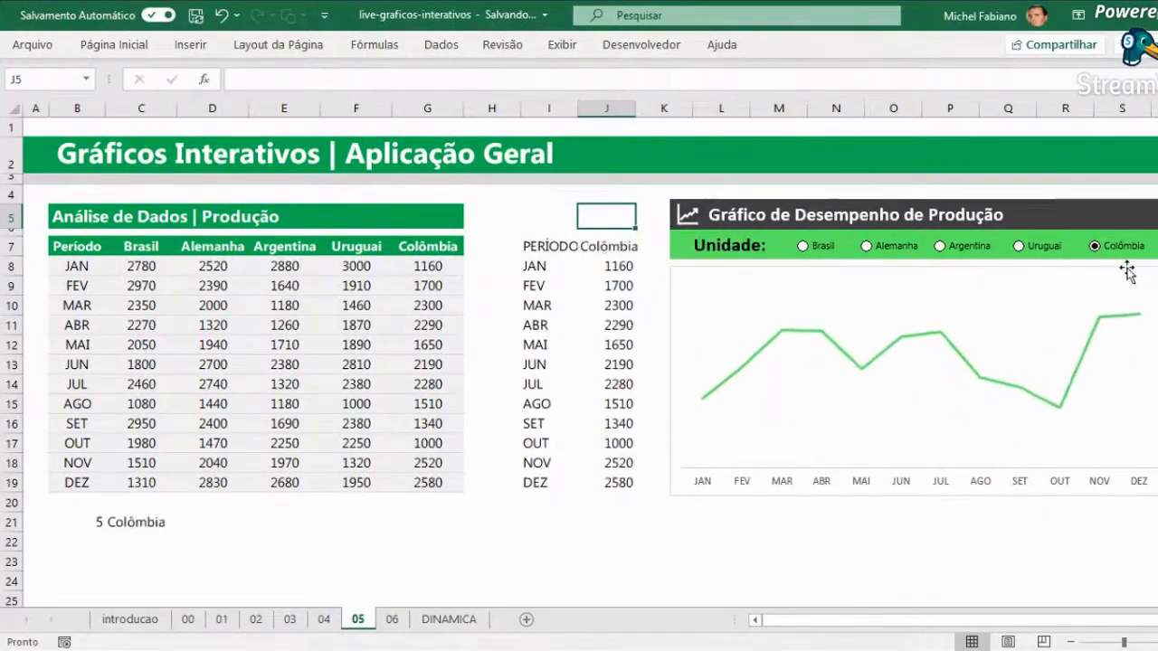
{"action": "left_click", "coordinate": [1155, 336]}
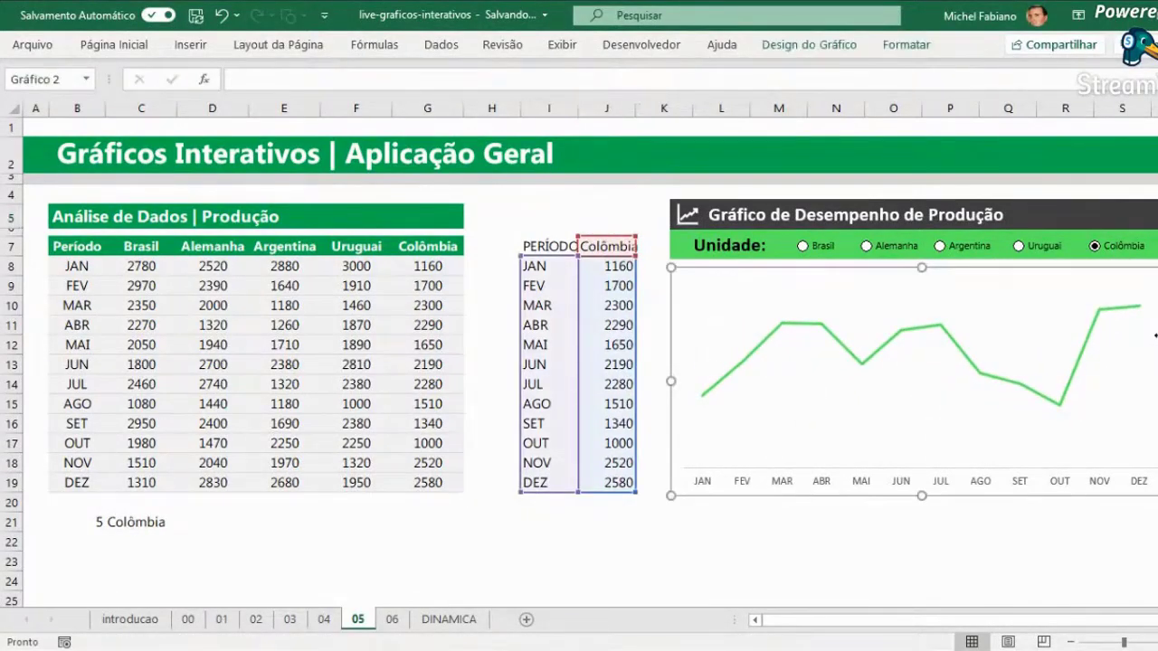
Fill the chart area with light green 'Verde, Ênfase 6, Mais Claro 80%'.
{"action": "left_click", "coordinate": [114, 45]}
{"action": "left_click", "coordinate": [274, 105]}
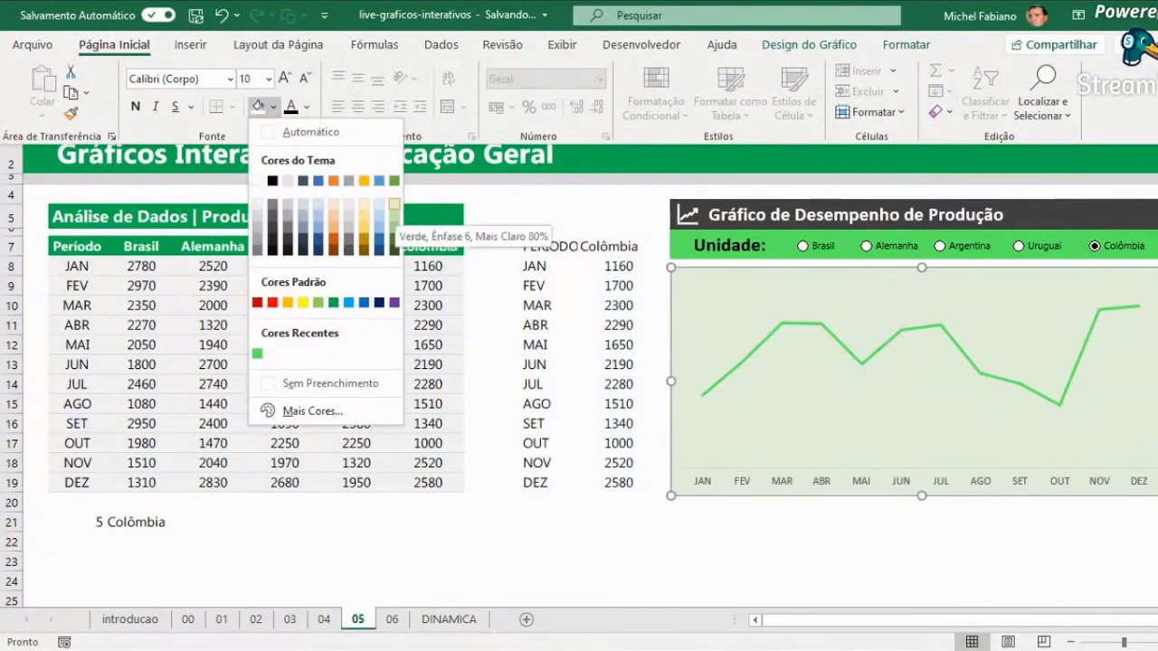
{"action": "left_click", "coordinate": [395, 205]}
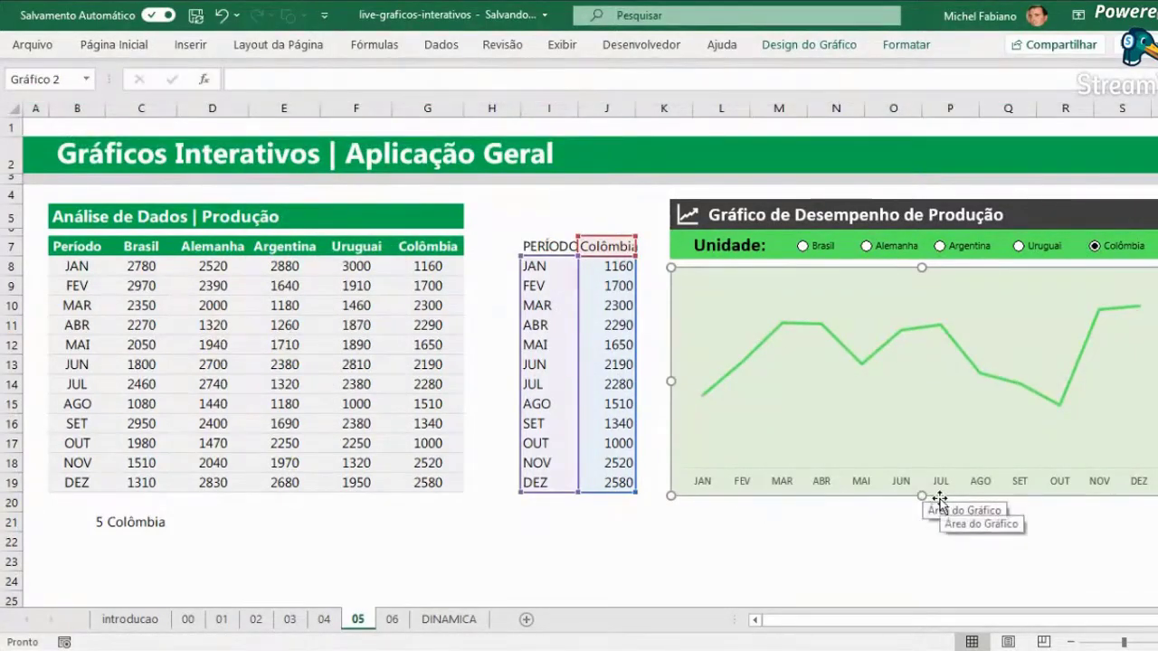
Nudge the plot area slightly upward inside the chart.
{"action": "left_click_drag", "start_coordinate": [940, 498], "coordinate": [938, 491]}
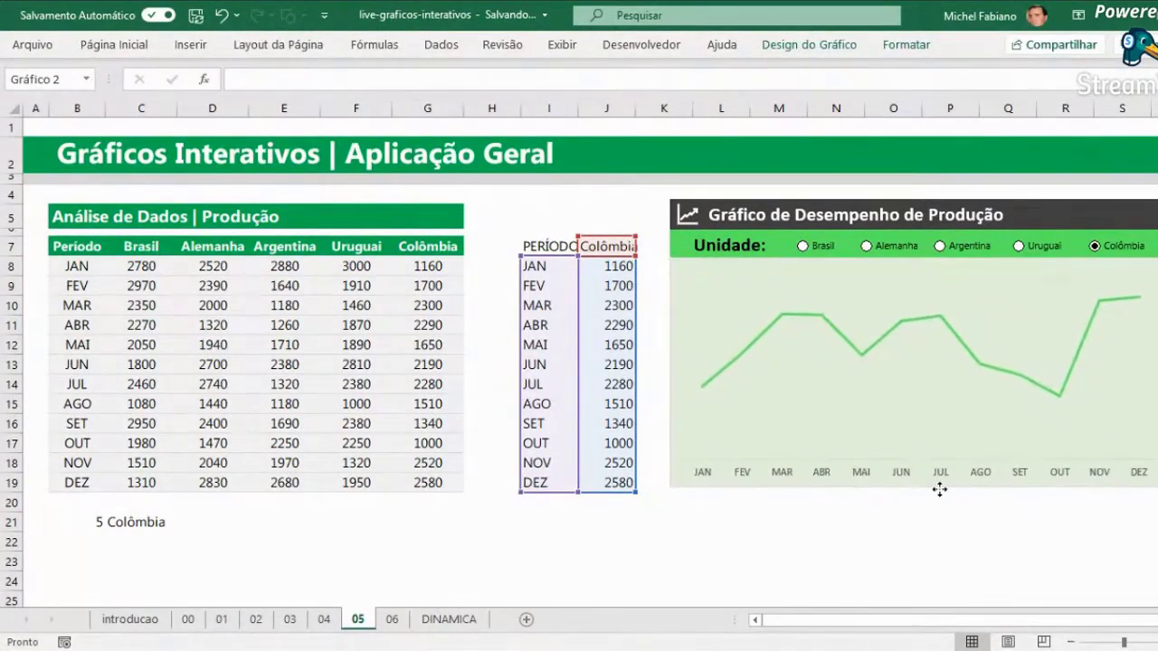
{"action": "left_click", "coordinate": [939, 492]}
{"action": "left_click", "coordinate": [929, 507]}
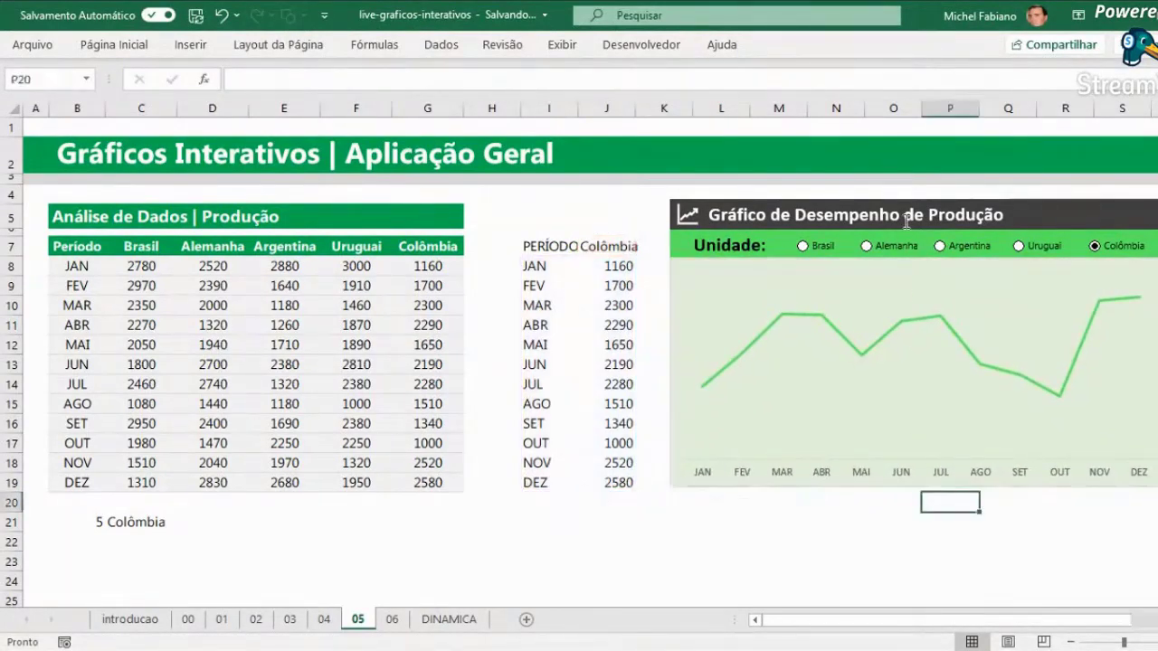
Test the chart by selecting Argentina, Alemanha, Brasil, Uruguai and Colômbia in turn.
{"action": "left_click", "coordinate": [940, 248]}
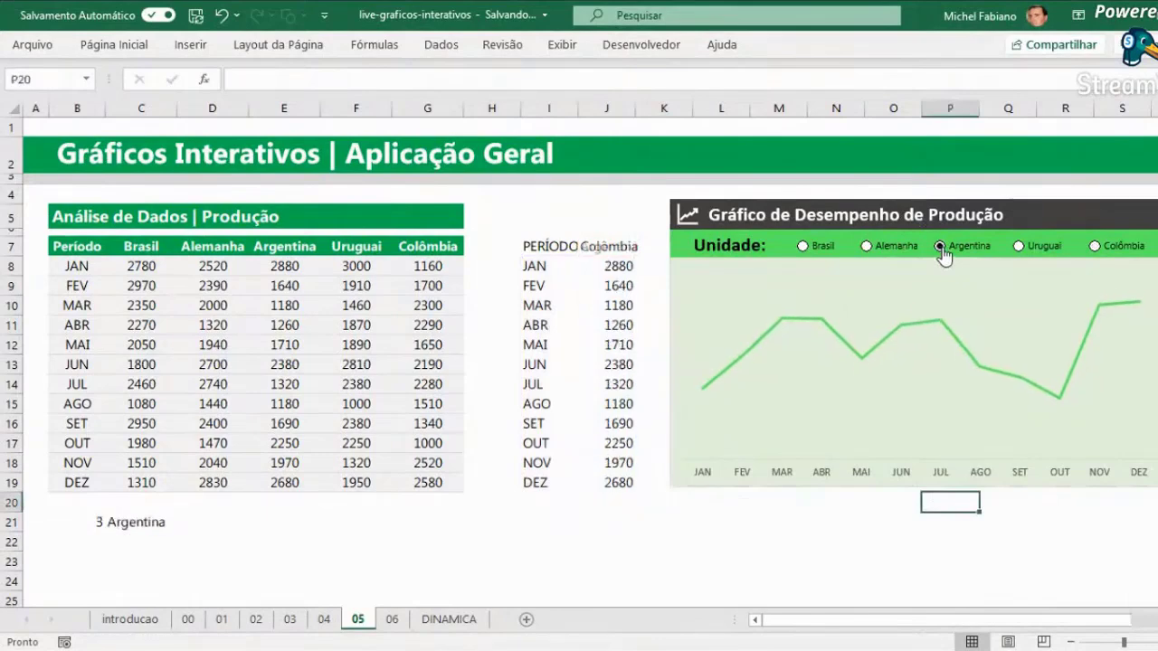
{"action": "left_click", "coordinate": [875, 248]}
{"action": "left_click", "coordinate": [810, 249]}
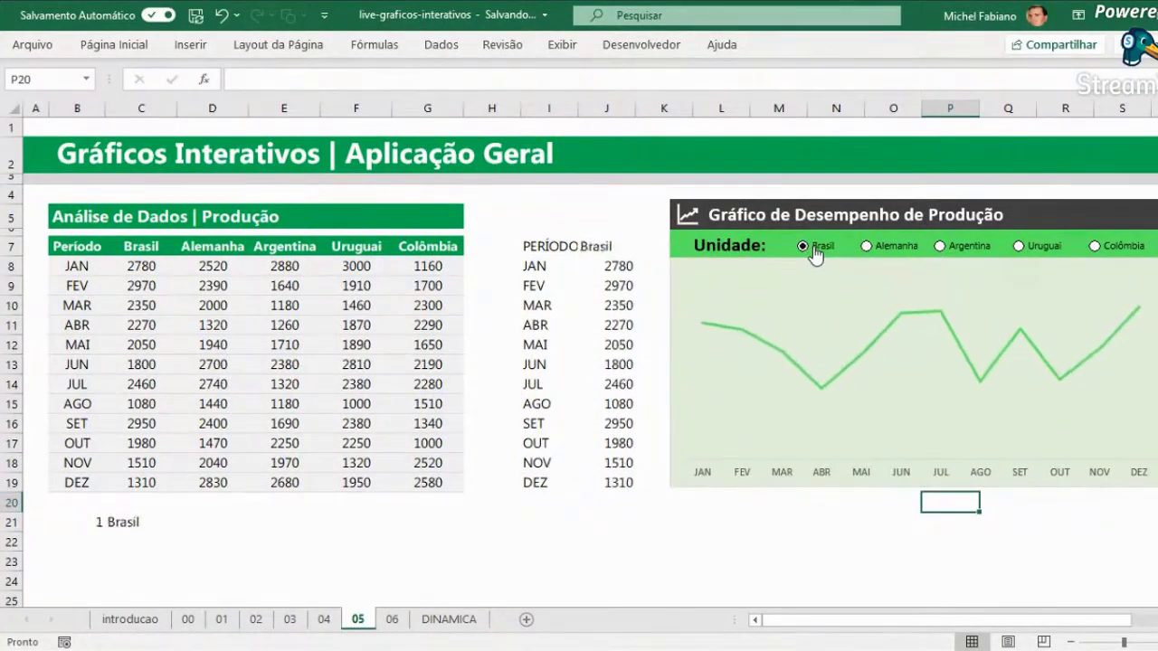
{"action": "left_click", "coordinate": [1053, 249]}
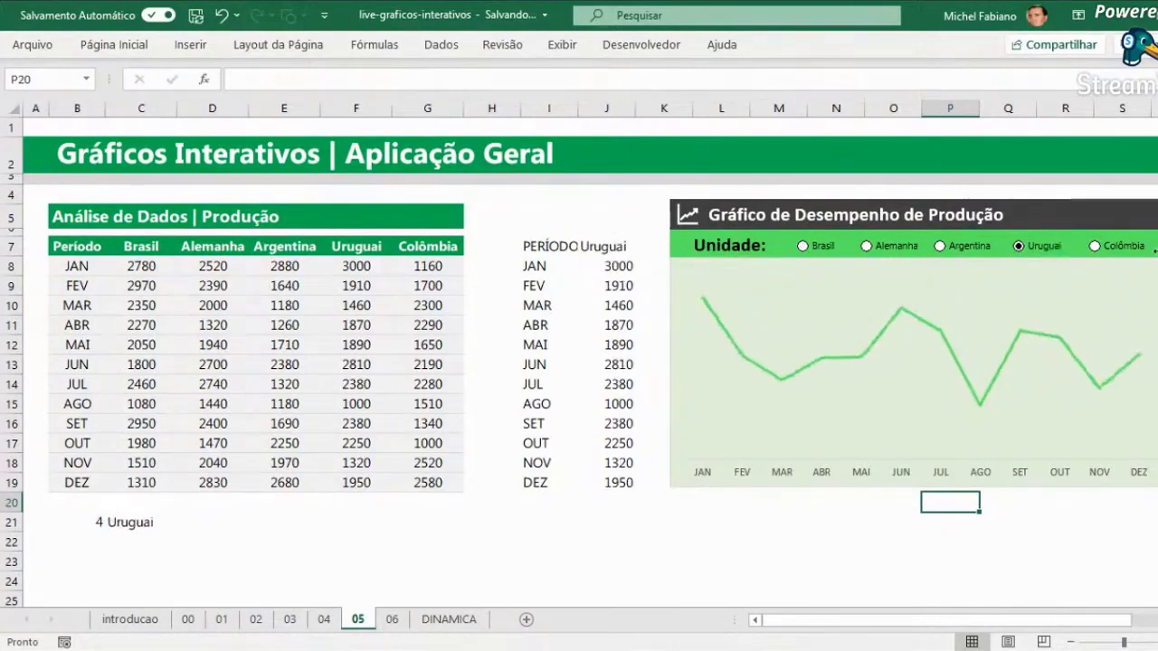
{"action": "left_click", "coordinate": [1126, 250]}
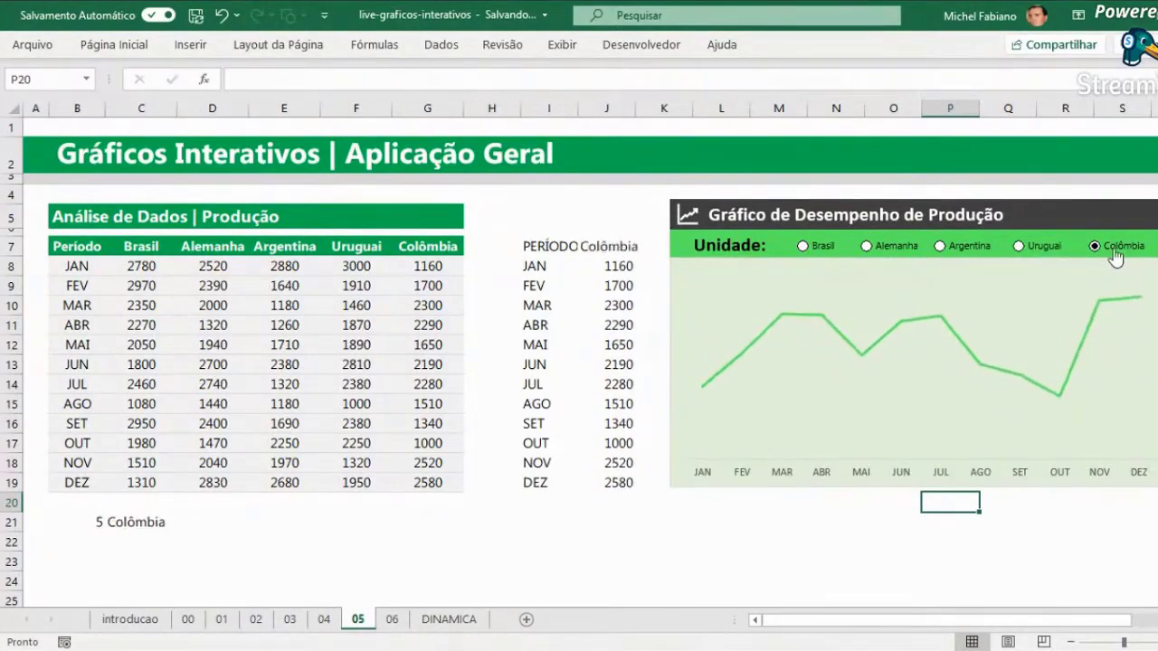
Cycle back through Uruguai, Argentina and Alemanha, finishing with Brasil displayed, then go to sheet 06.
{"action": "left_click", "coordinate": [1047, 256]}
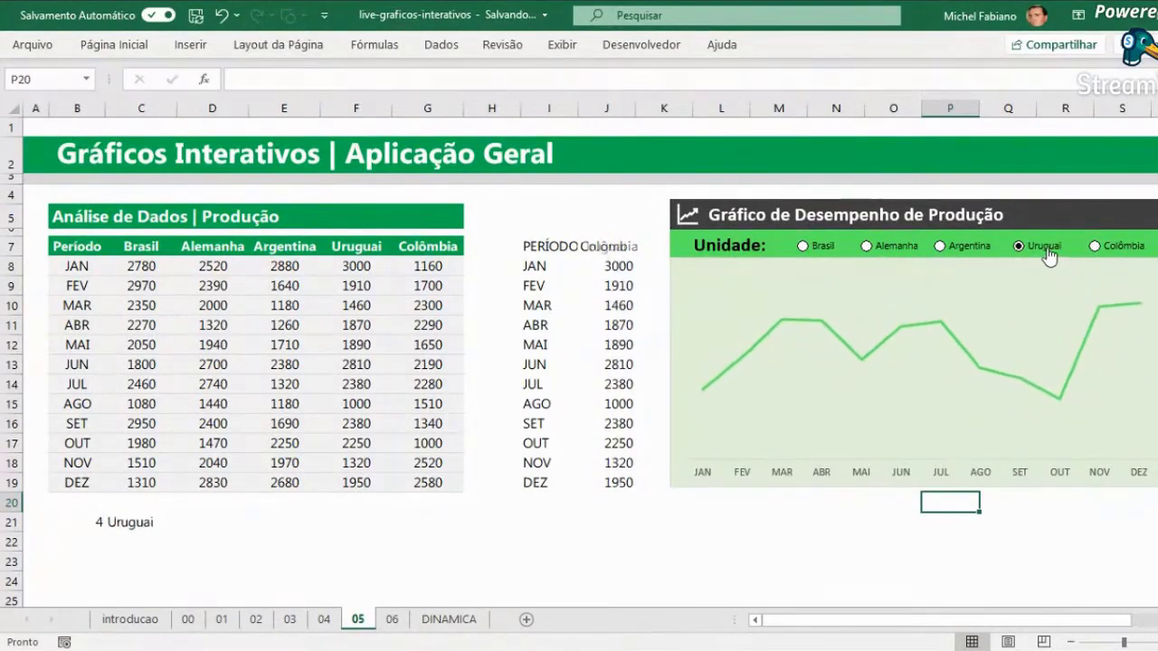
{"action": "left_click", "coordinate": [956, 254]}
{"action": "left_click", "coordinate": [898, 253]}
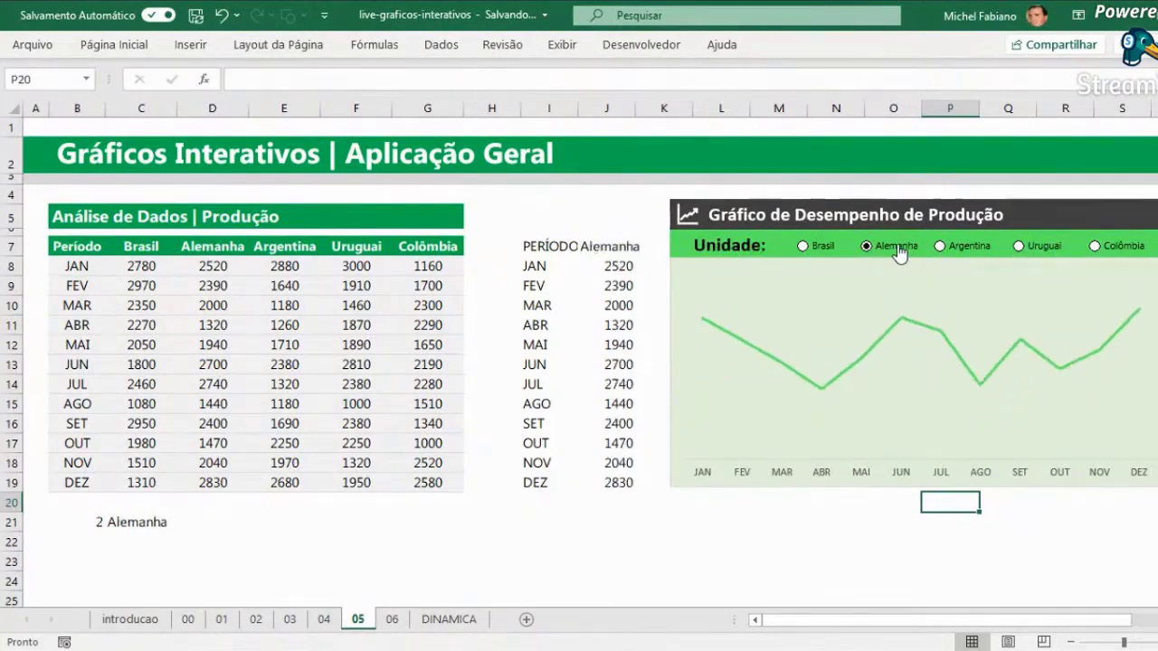
{"action": "left_click", "coordinate": [824, 258]}
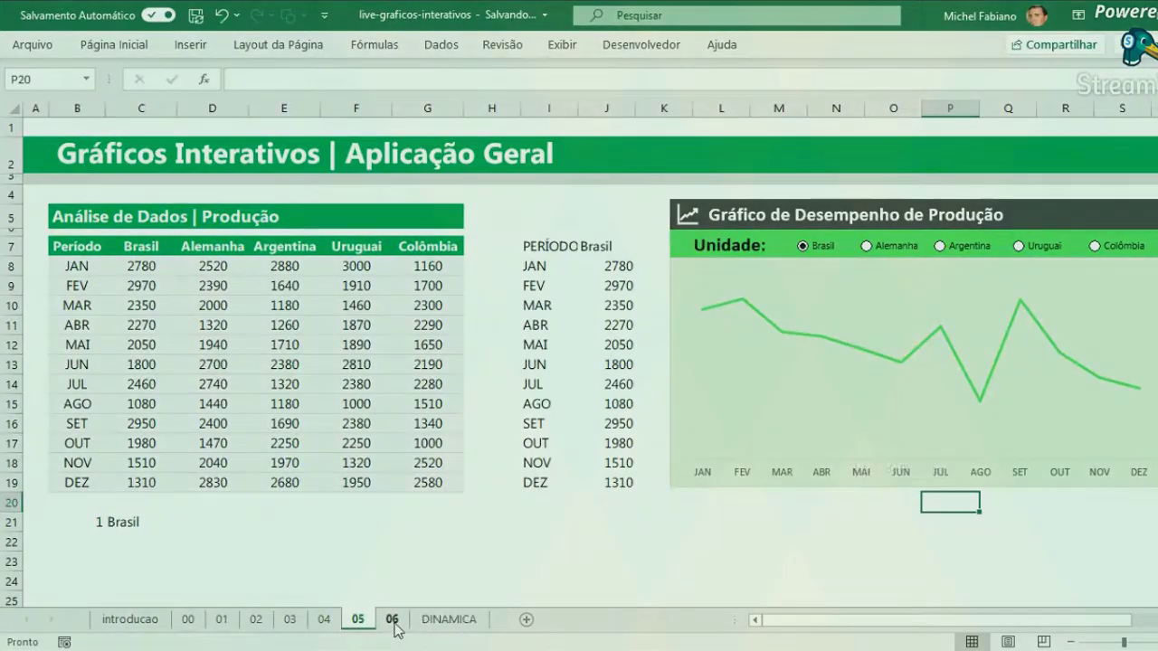
{"action": "left_click", "coordinate": [393, 622]}
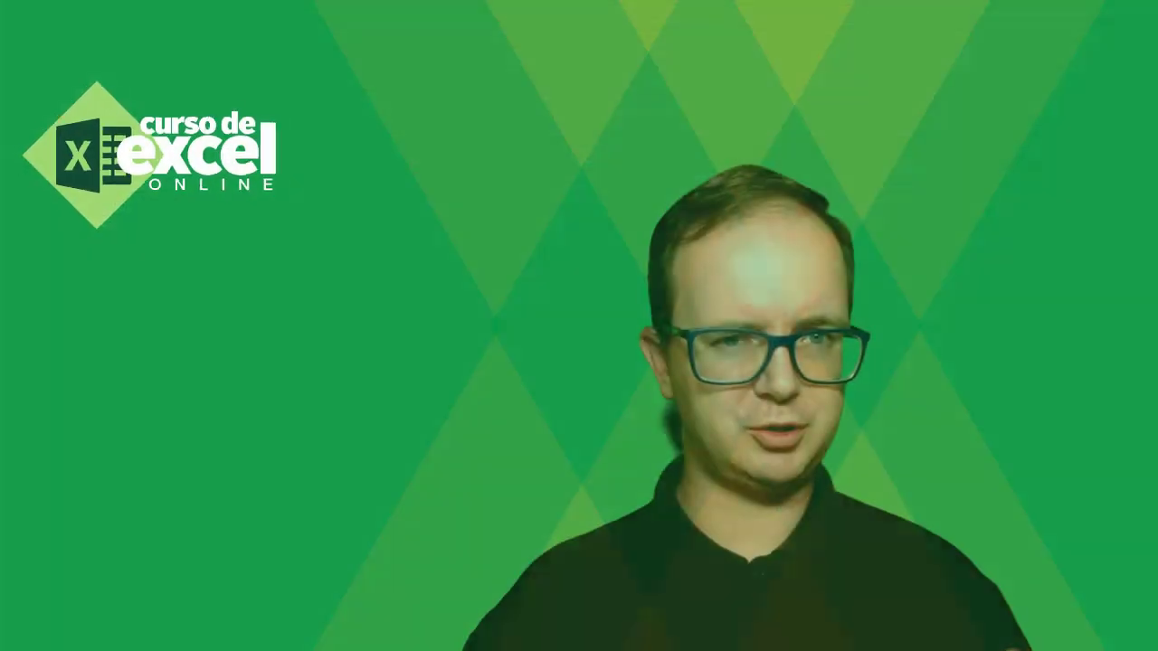